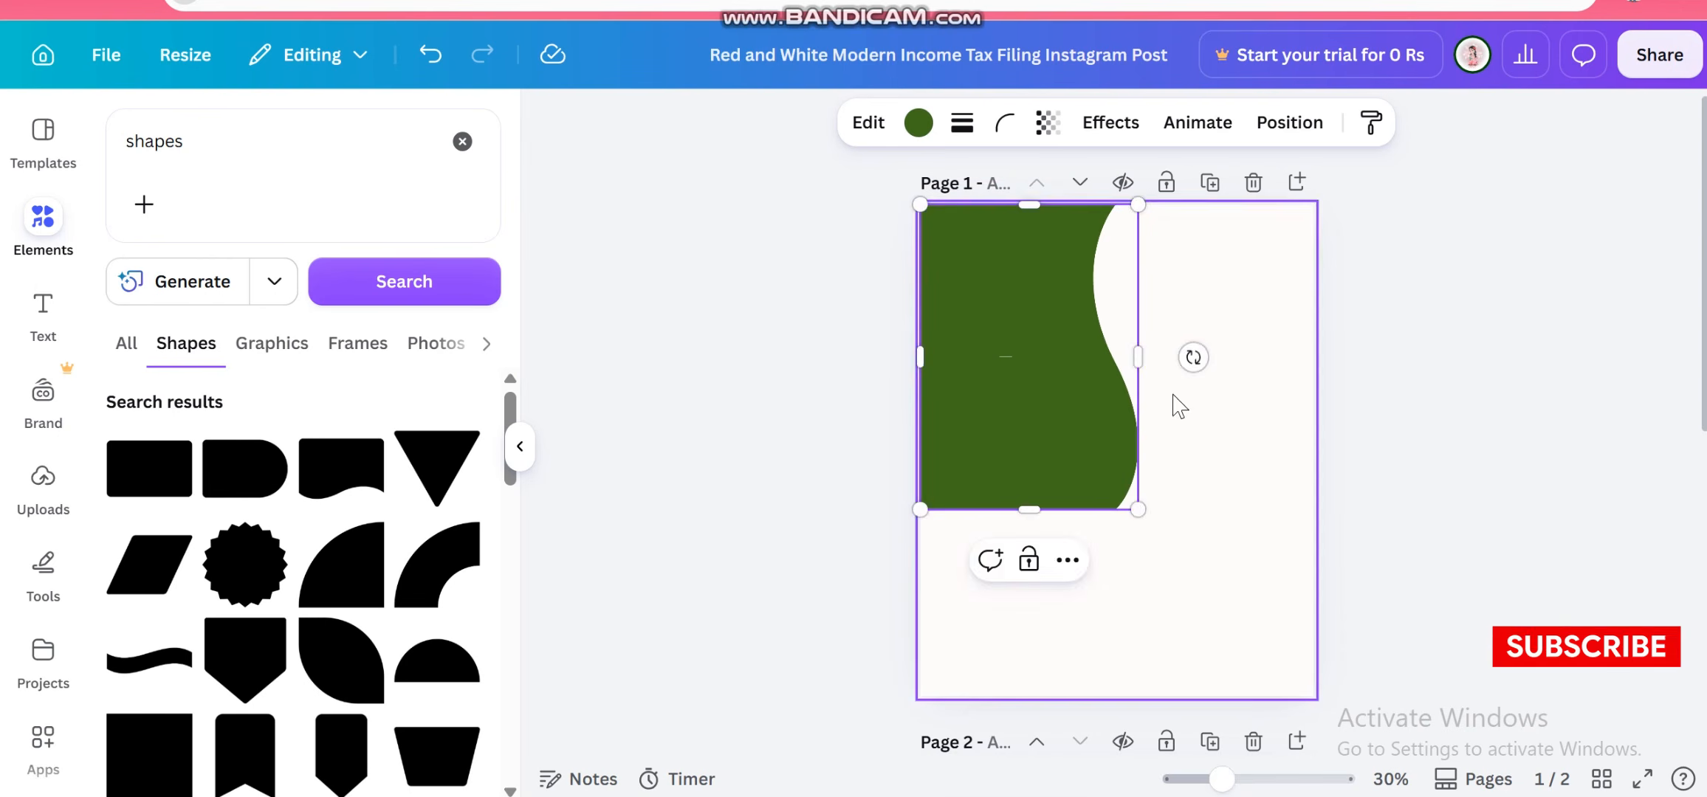
# Enlarge the green wave shape and shift it so it covers the page's left side
pyautogui.scroll(-5, 1170, 399)
pyautogui.scroll(5, 1170, 399)
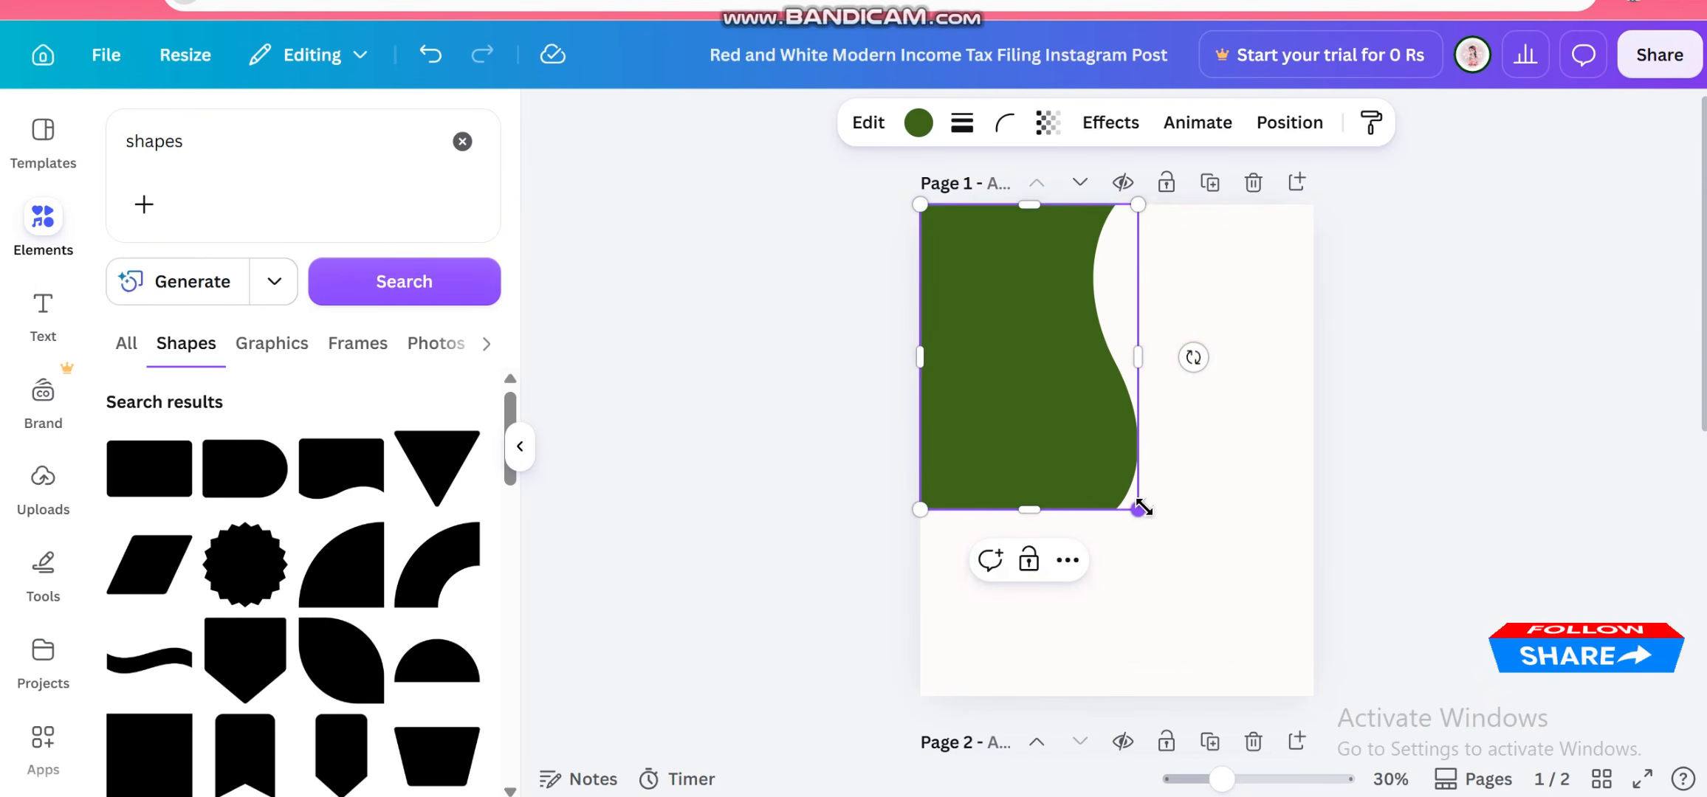
pyautogui.moveTo(1135, 504); pyautogui.dragTo(1253, 672)
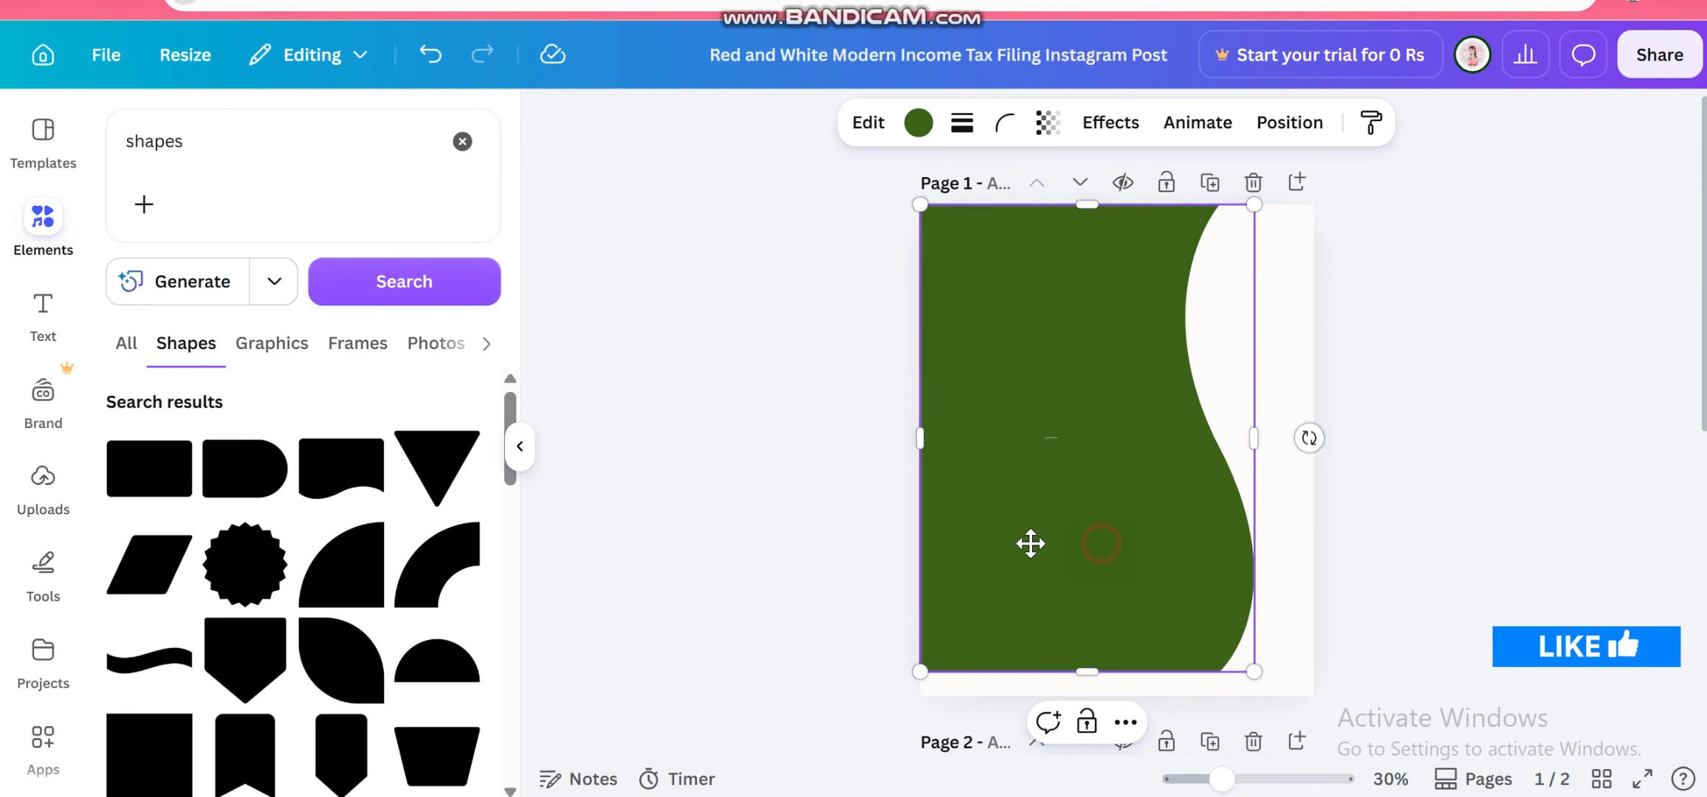
pyautogui.moveTo(1030, 544); pyautogui.dragTo(952, 567)
pyautogui.moveTo(938, 231); pyautogui.dragTo(933, 213)
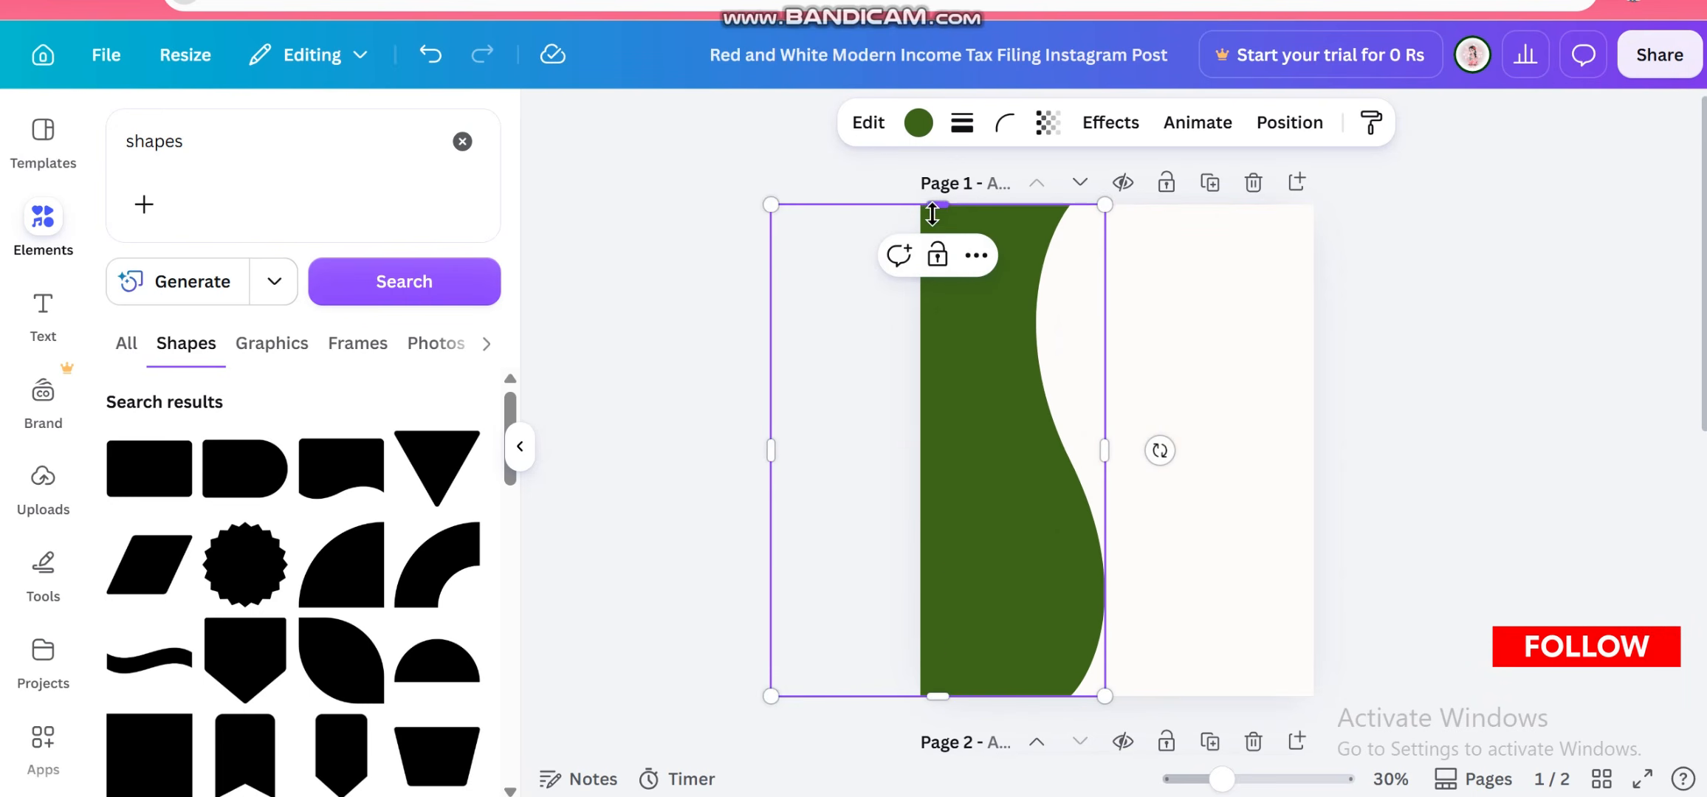
# Duplicate the wave shape, nudge the copy slightly right and place it one layer behind the original
pyautogui.click(626, 358)
pyautogui.click(973, 587)
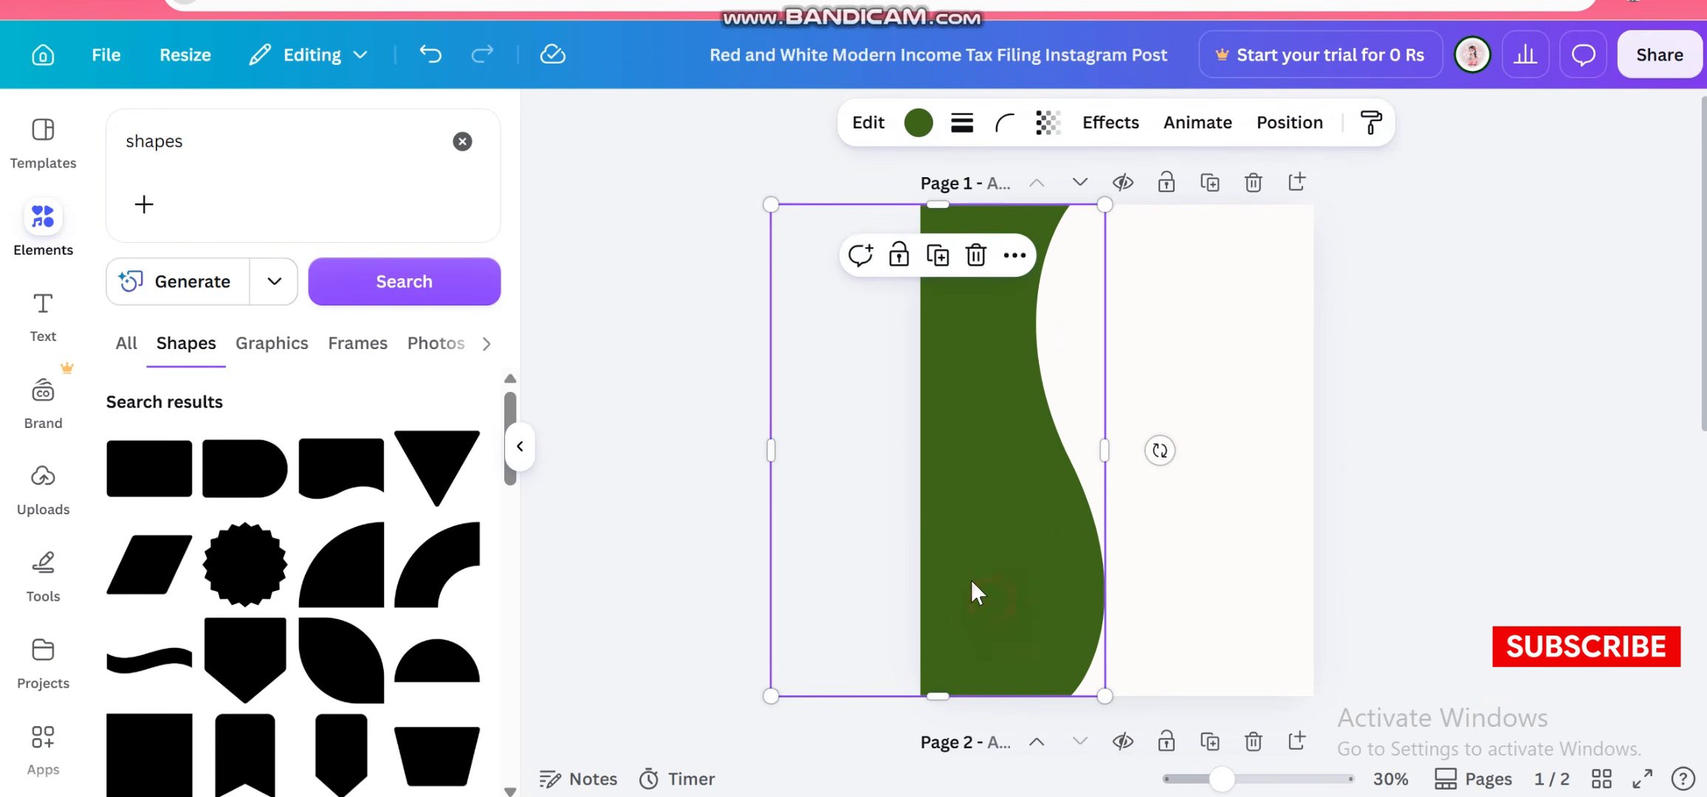
pyautogui.moveTo(949, 449)
pyautogui.mouseDown()
pyautogui.moveTo(960, 423)
pyautogui.moveTo(964, 450)
pyautogui.mouseUp()
pyautogui.rightClick(964, 450)
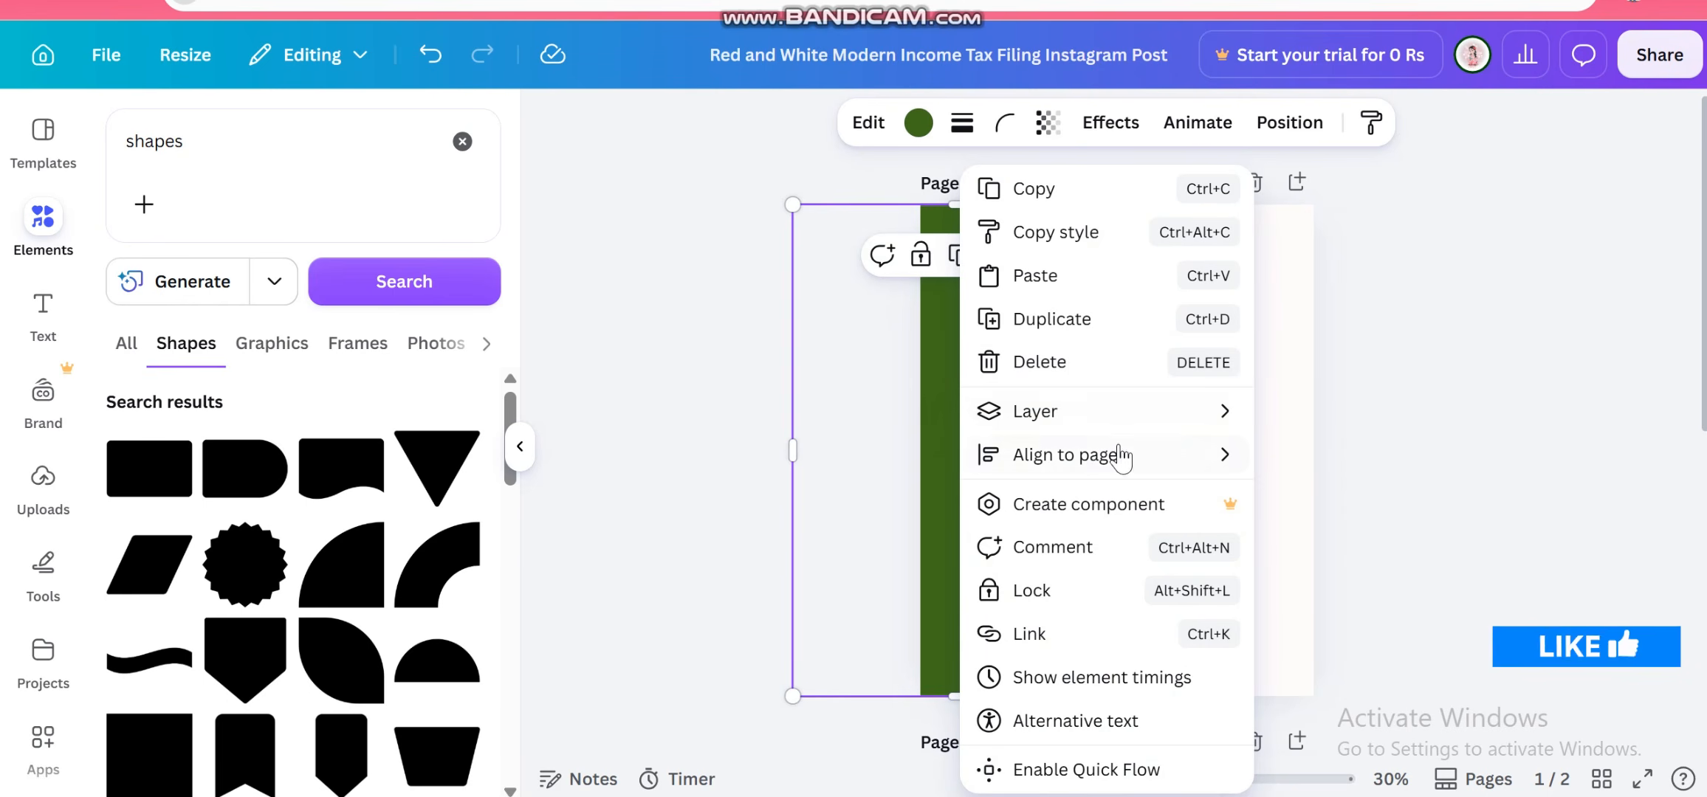
pyautogui.moveTo(1123, 411)
pyautogui.click(1362, 537)
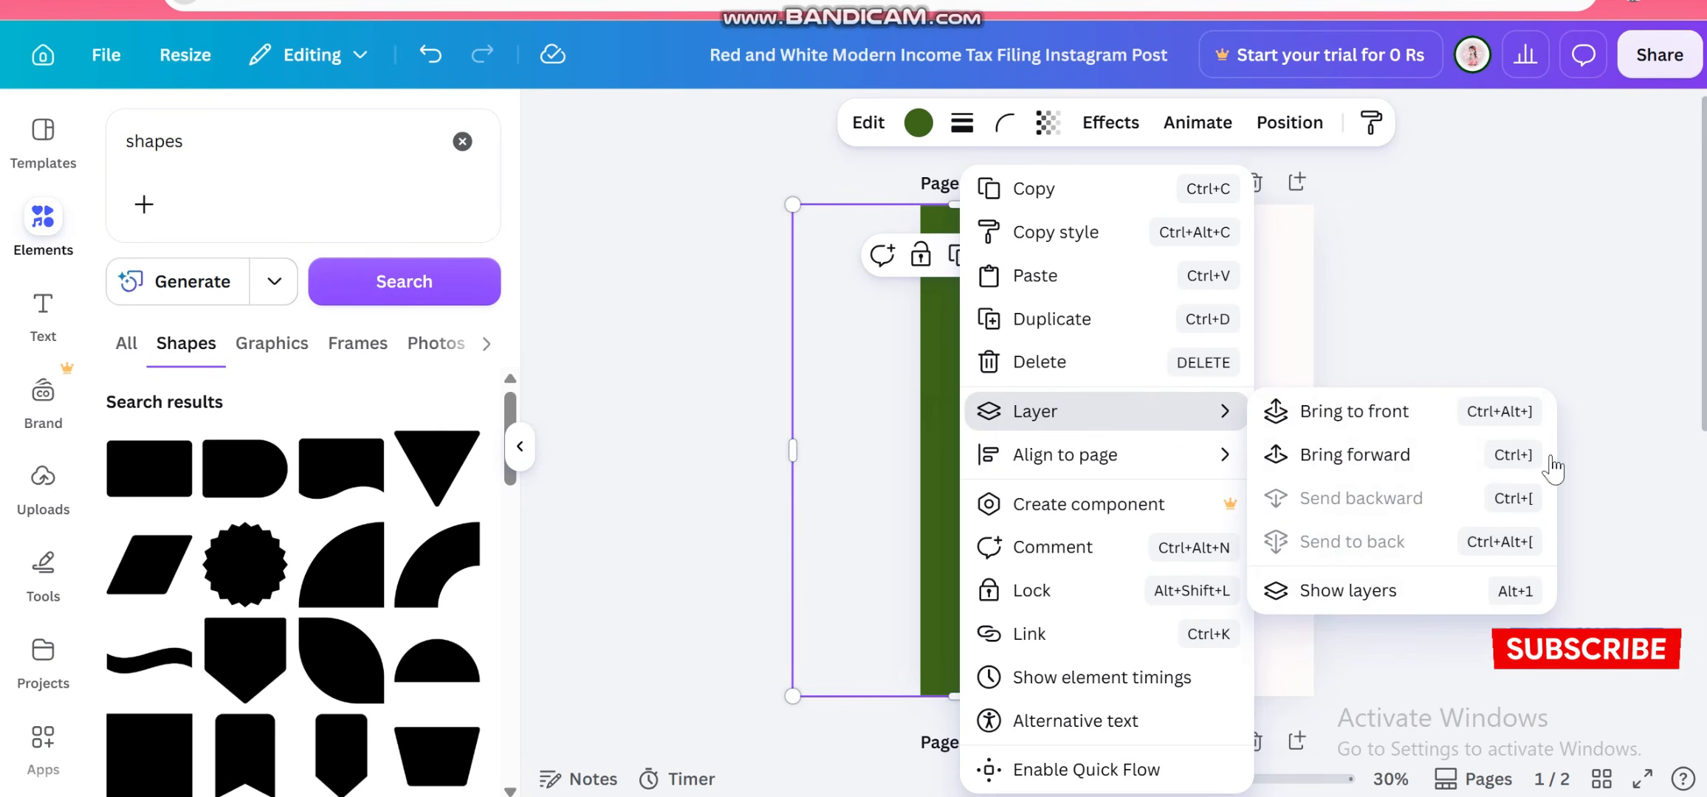
pyautogui.click(1028, 458)
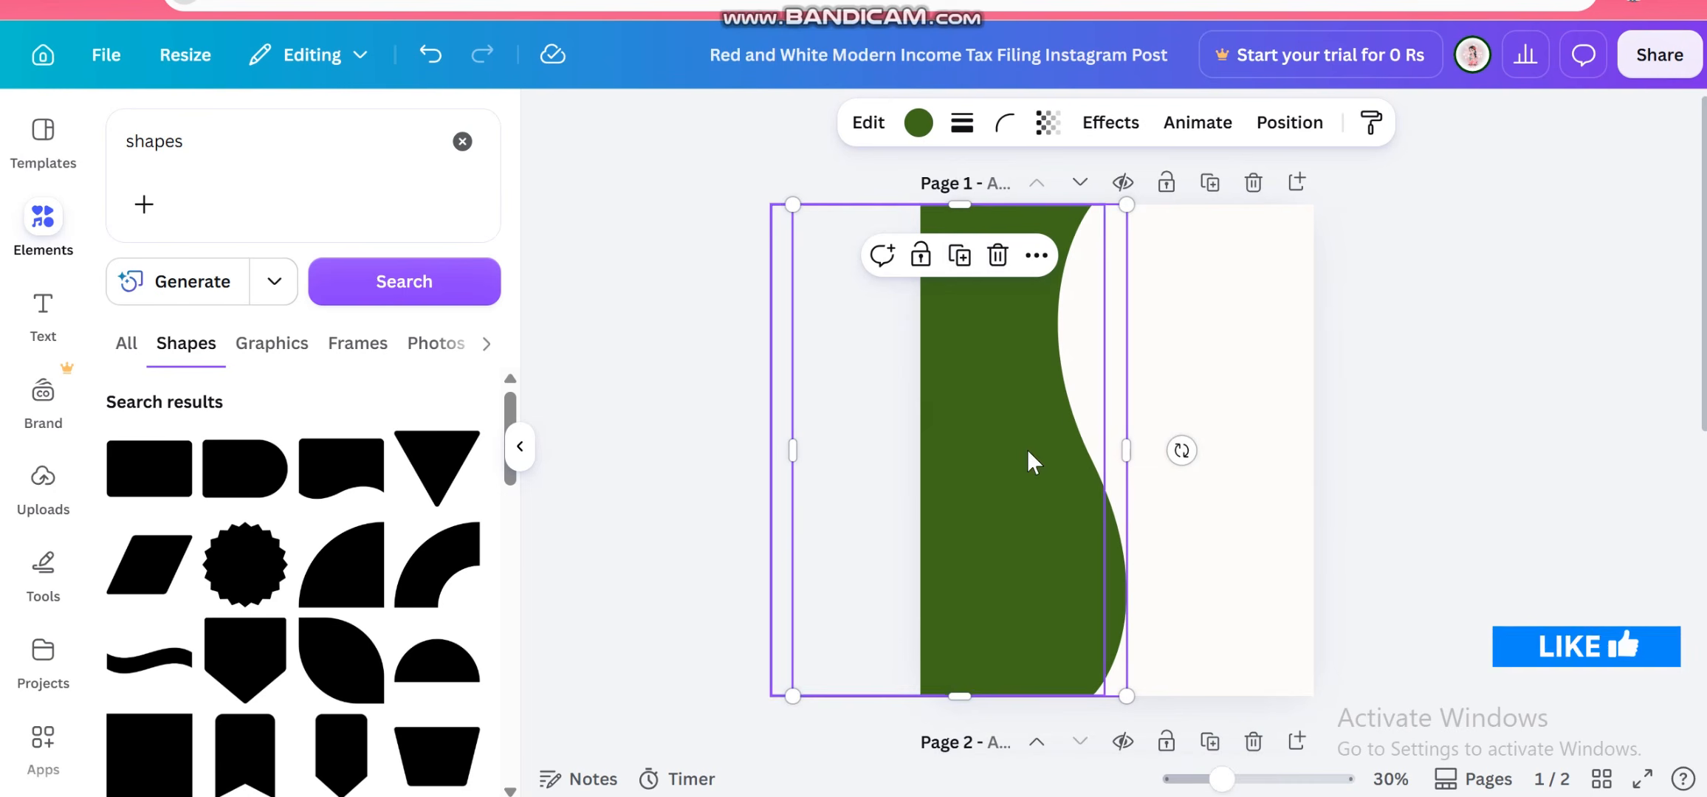
# Recolor the rear wave copy light gray so it forms a border behind the green wave
pyautogui.click(918, 122)
pyautogui.click(239, 666)
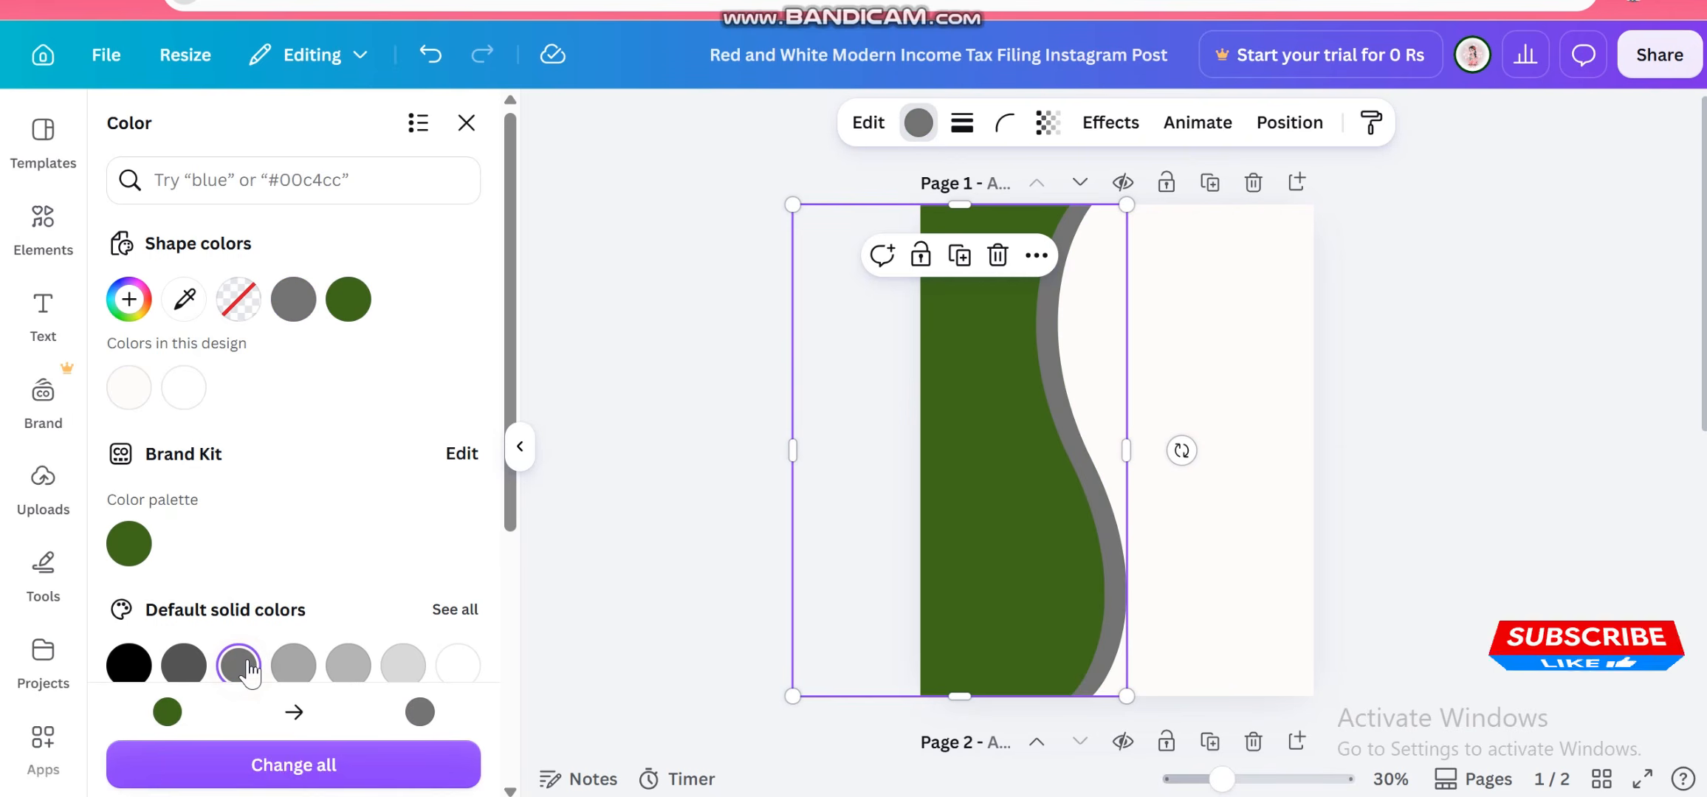
pyautogui.click(399, 668)
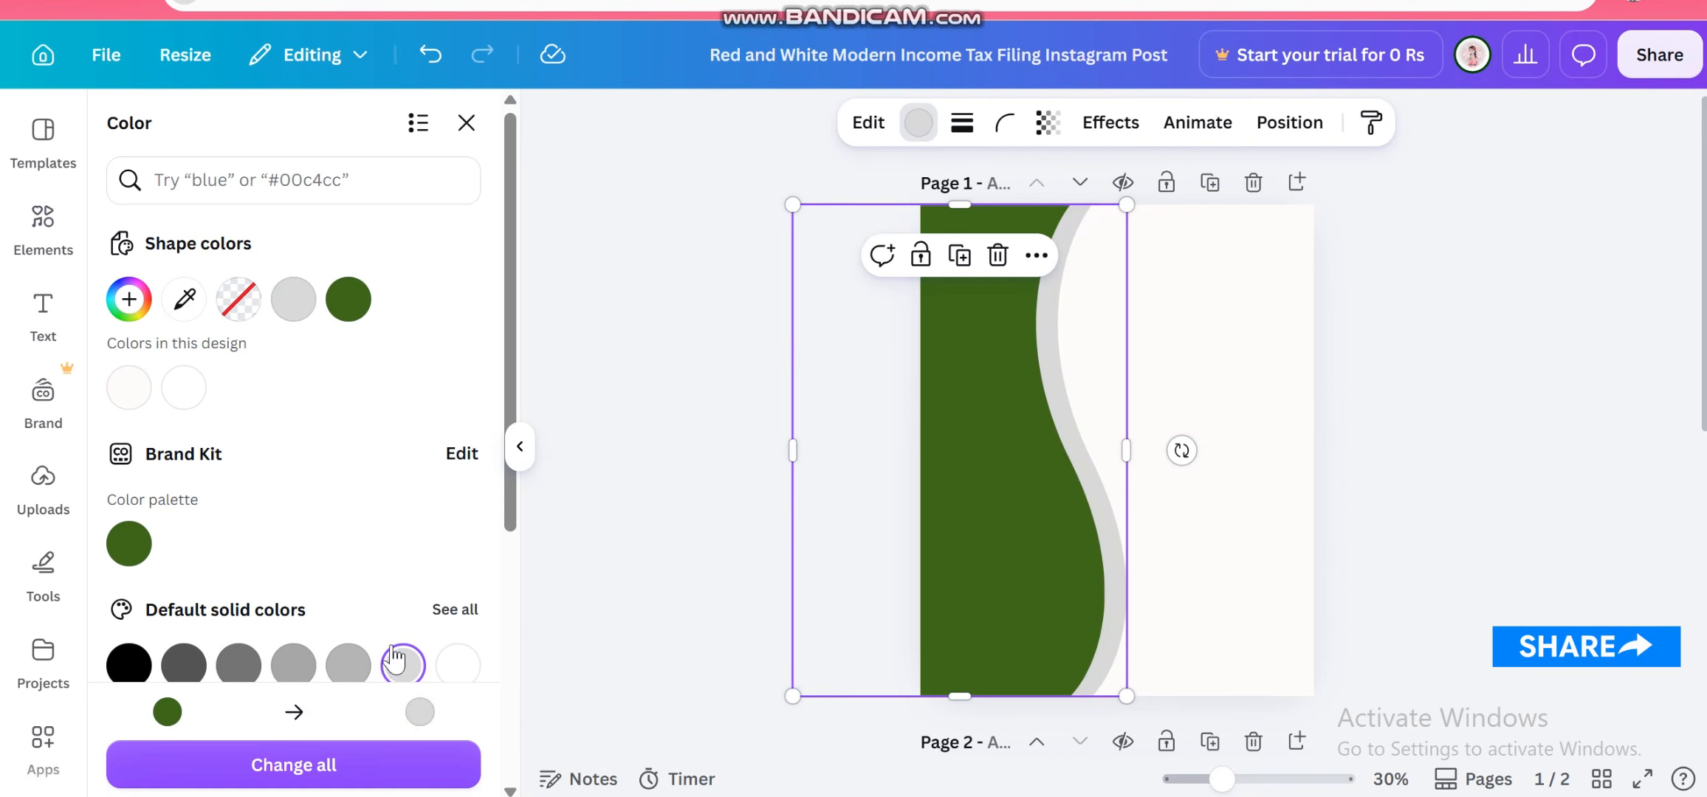
pyautogui.moveTo(975, 550)
pyautogui.mouseDown()
pyautogui.moveTo(953, 536)
pyautogui.moveTo(970, 537)
pyautogui.mouseUp()
pyautogui.click(679, 404)
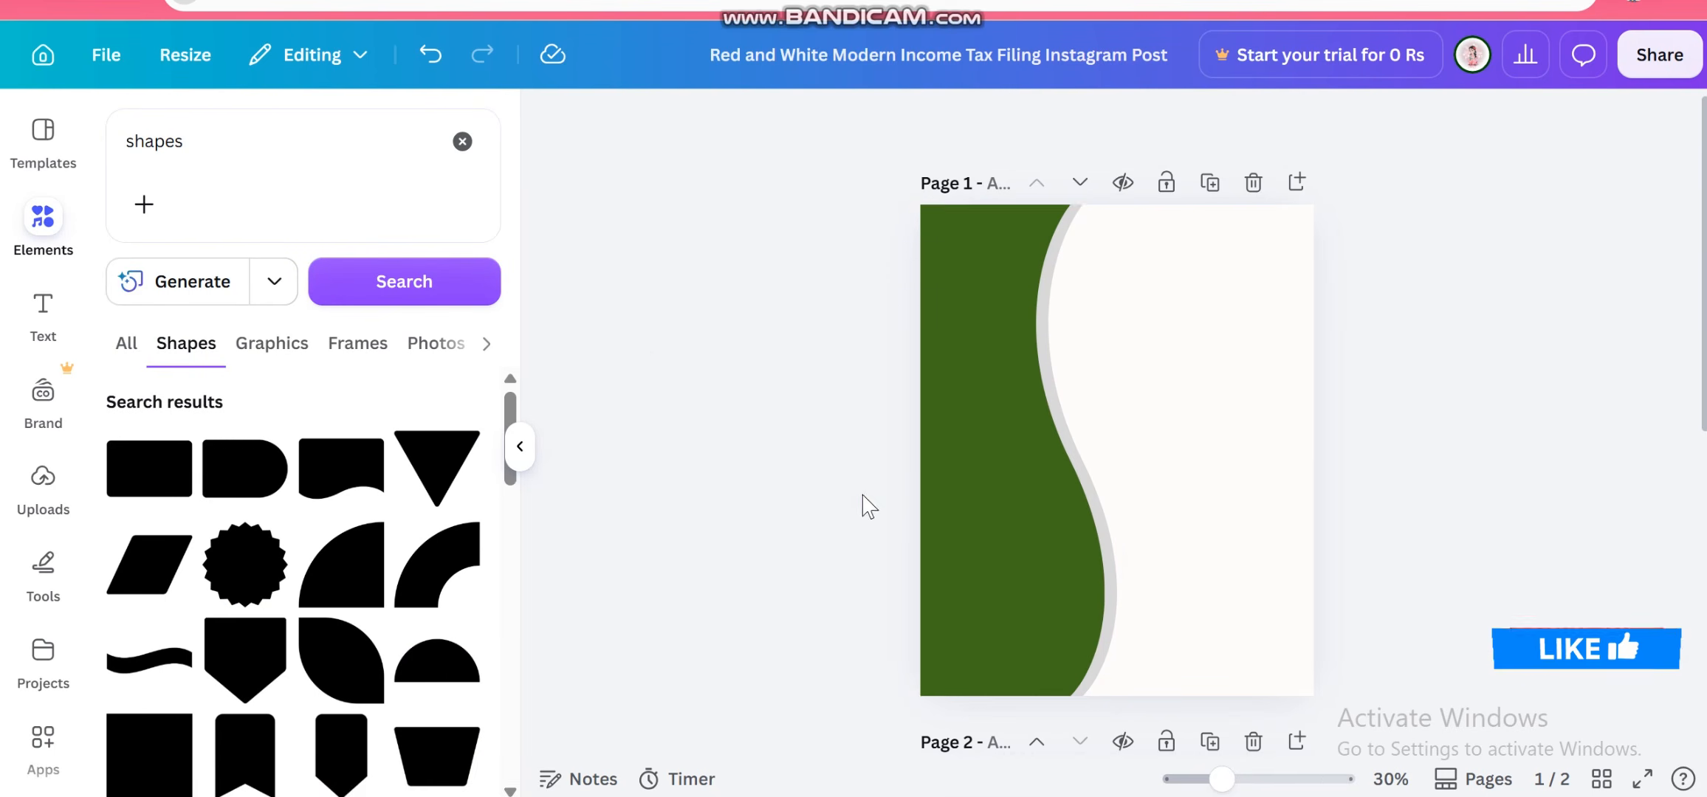
pyautogui.click(1075, 458)
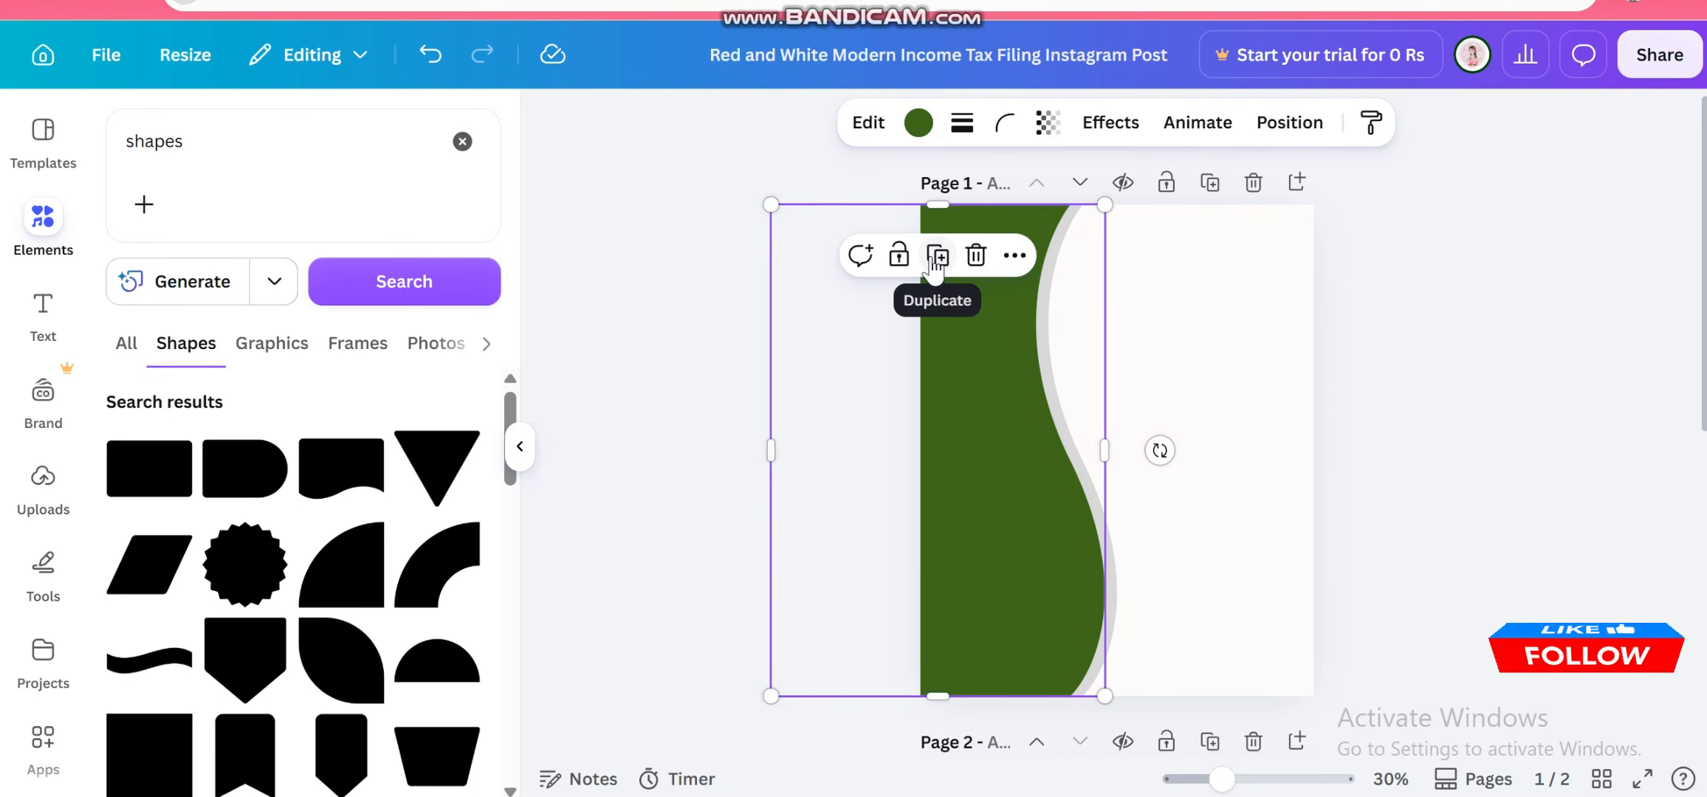
pyautogui.click(701, 282)
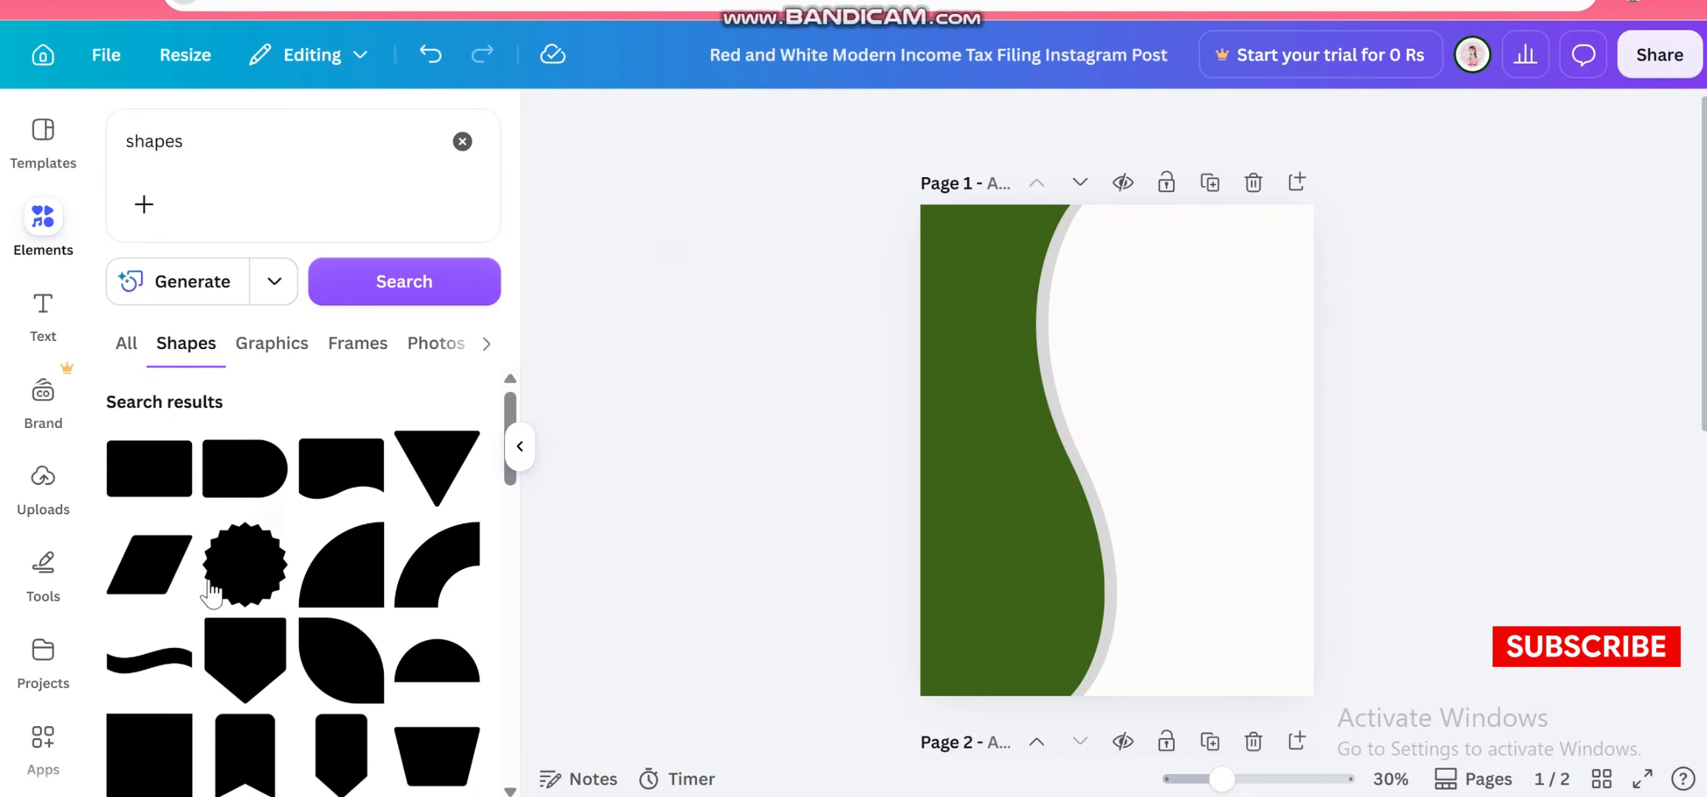
pyautogui.click(151, 466)
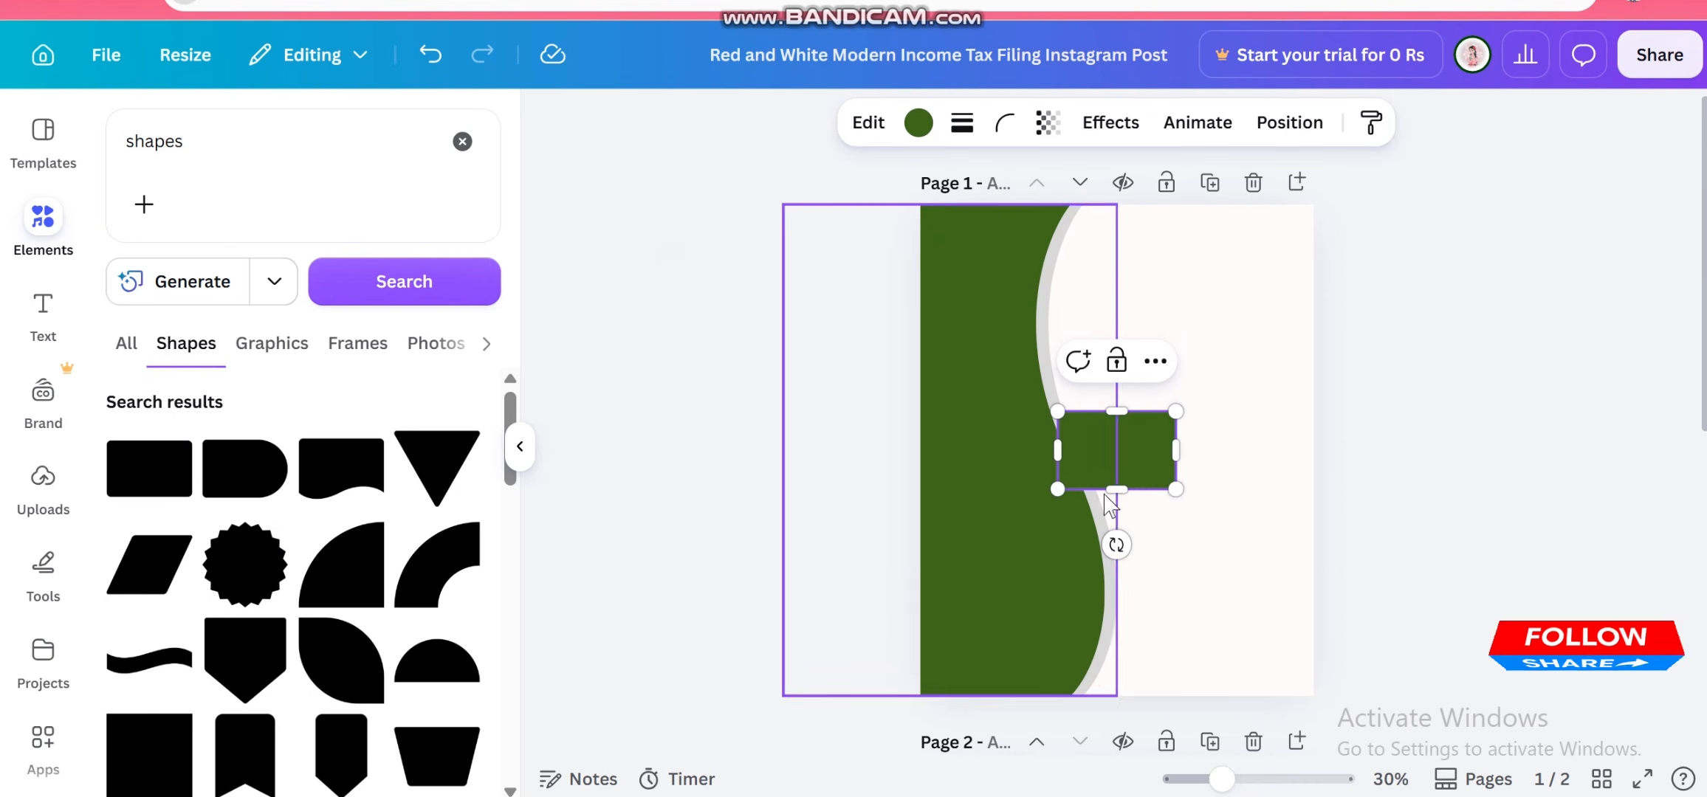
pyautogui.click(1109, 451)
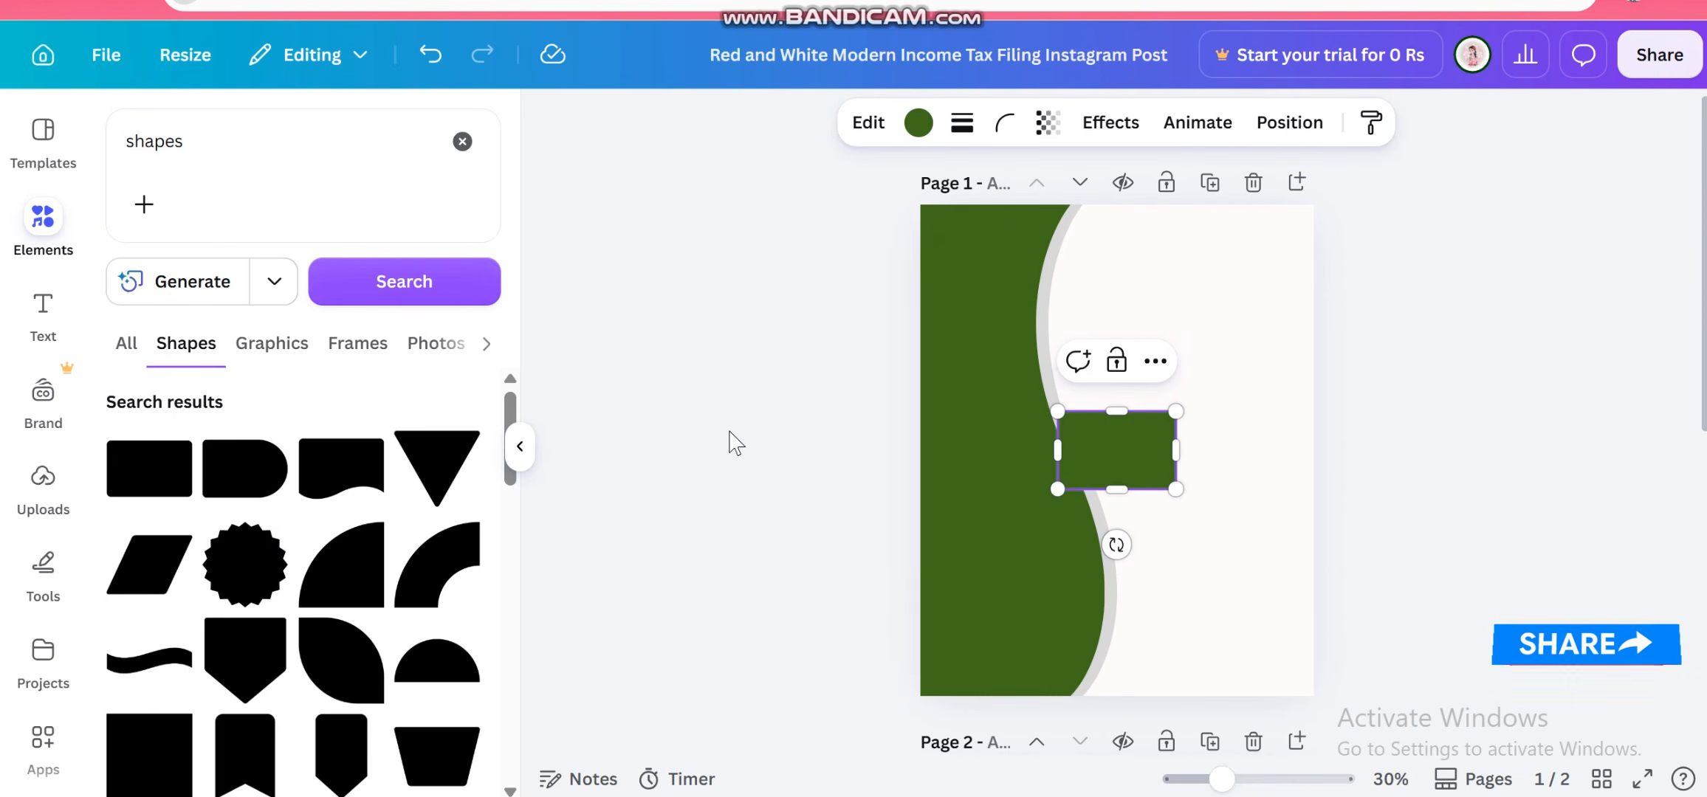
pyautogui.click(770, 431)
pyautogui.click(1143, 461)
pyautogui.press('Delete')
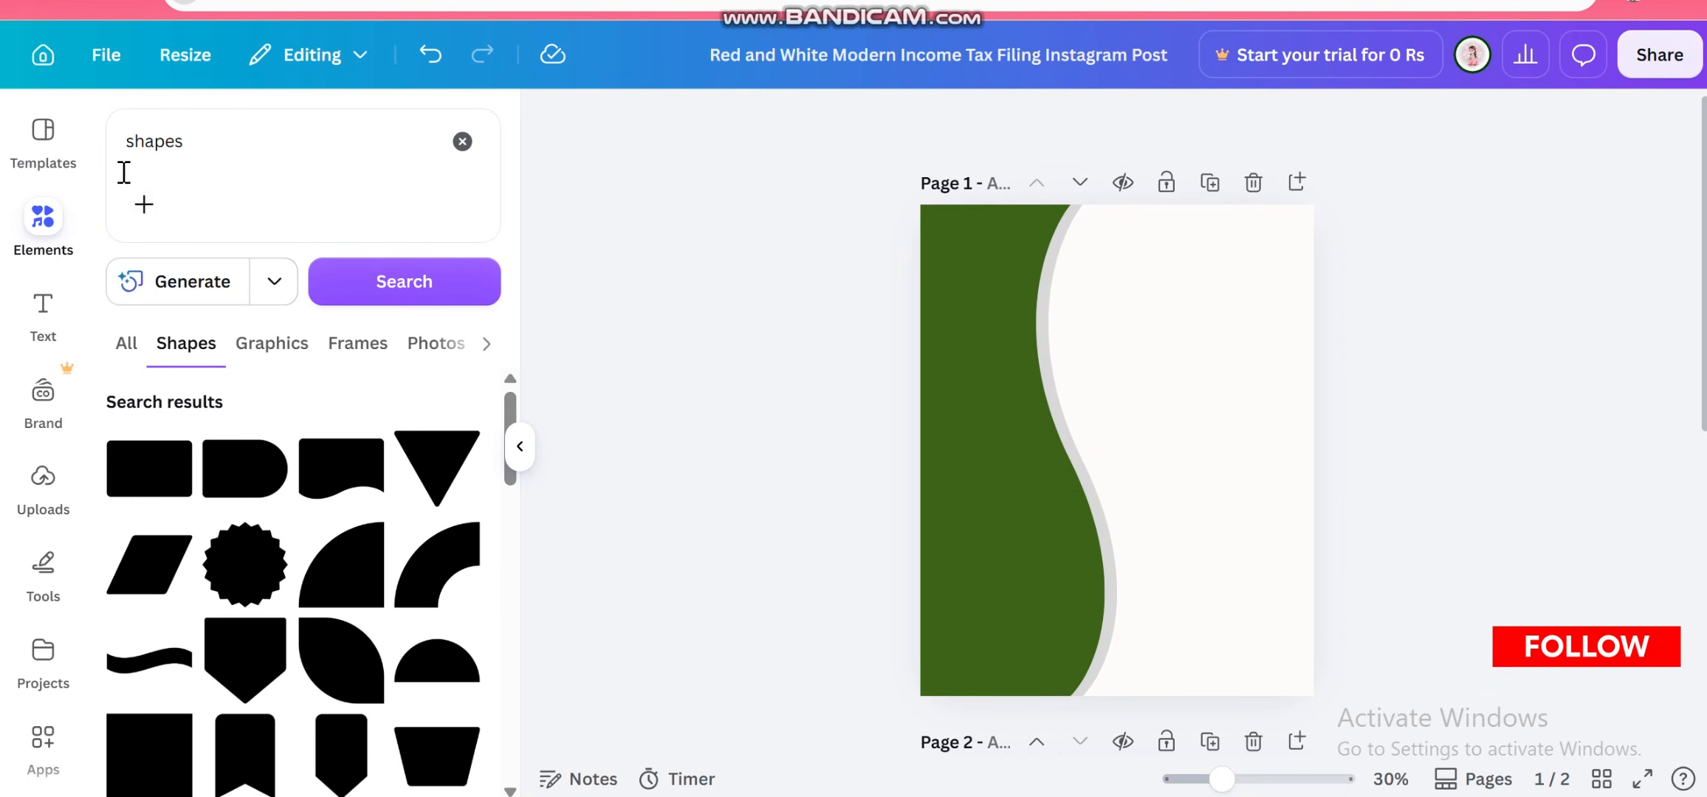
# Clear the element search, open the Frames category and add a hexagon frame to the page
pyautogui.click(462, 141)
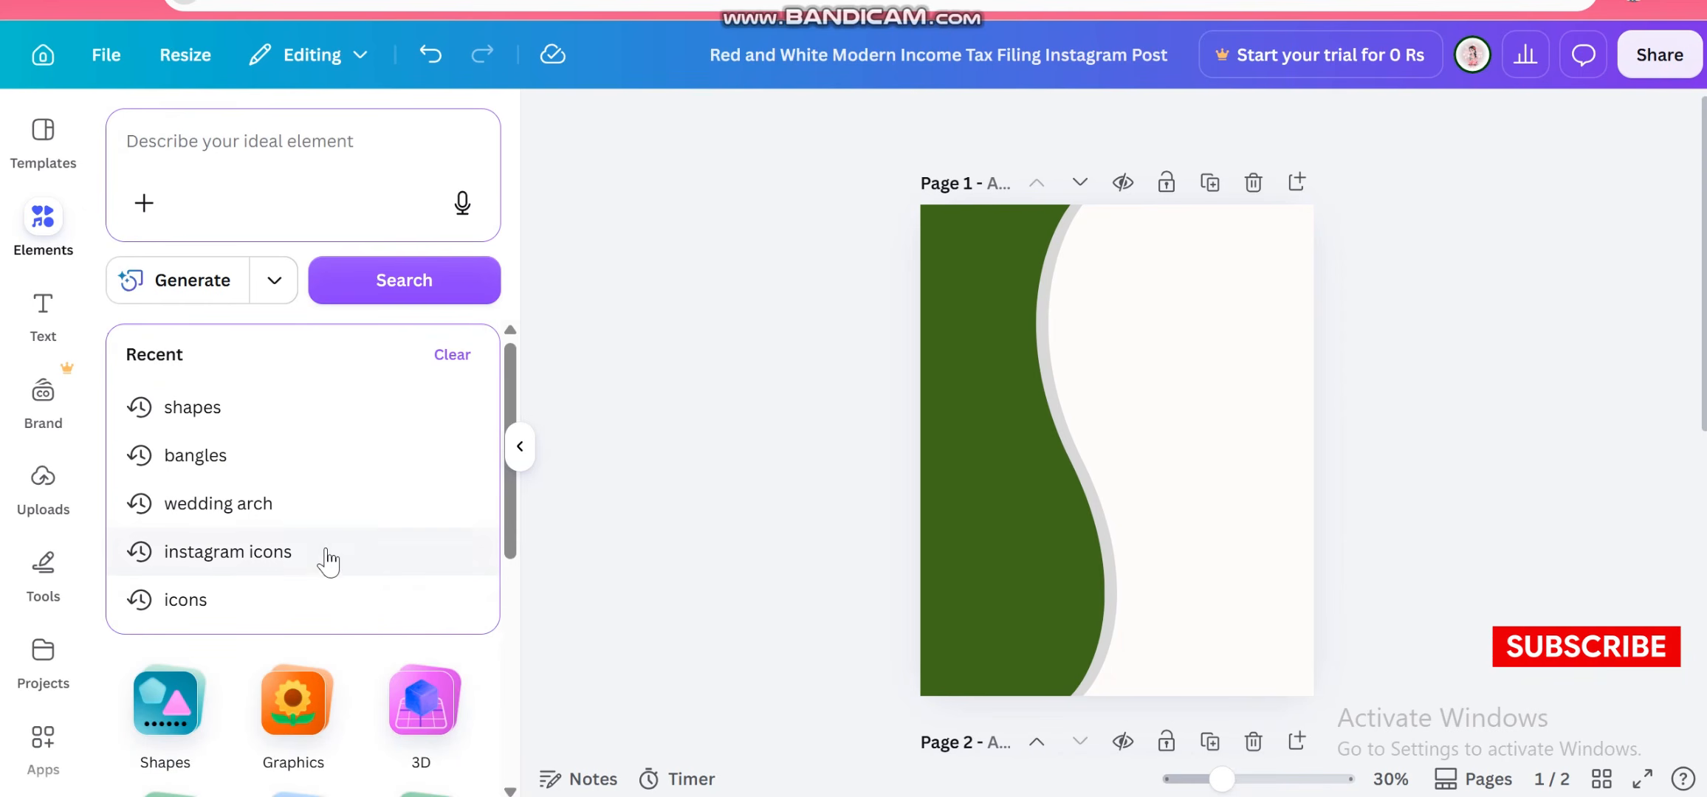
pyautogui.click(605, 553)
pyautogui.scroll(-5, 350, 591)
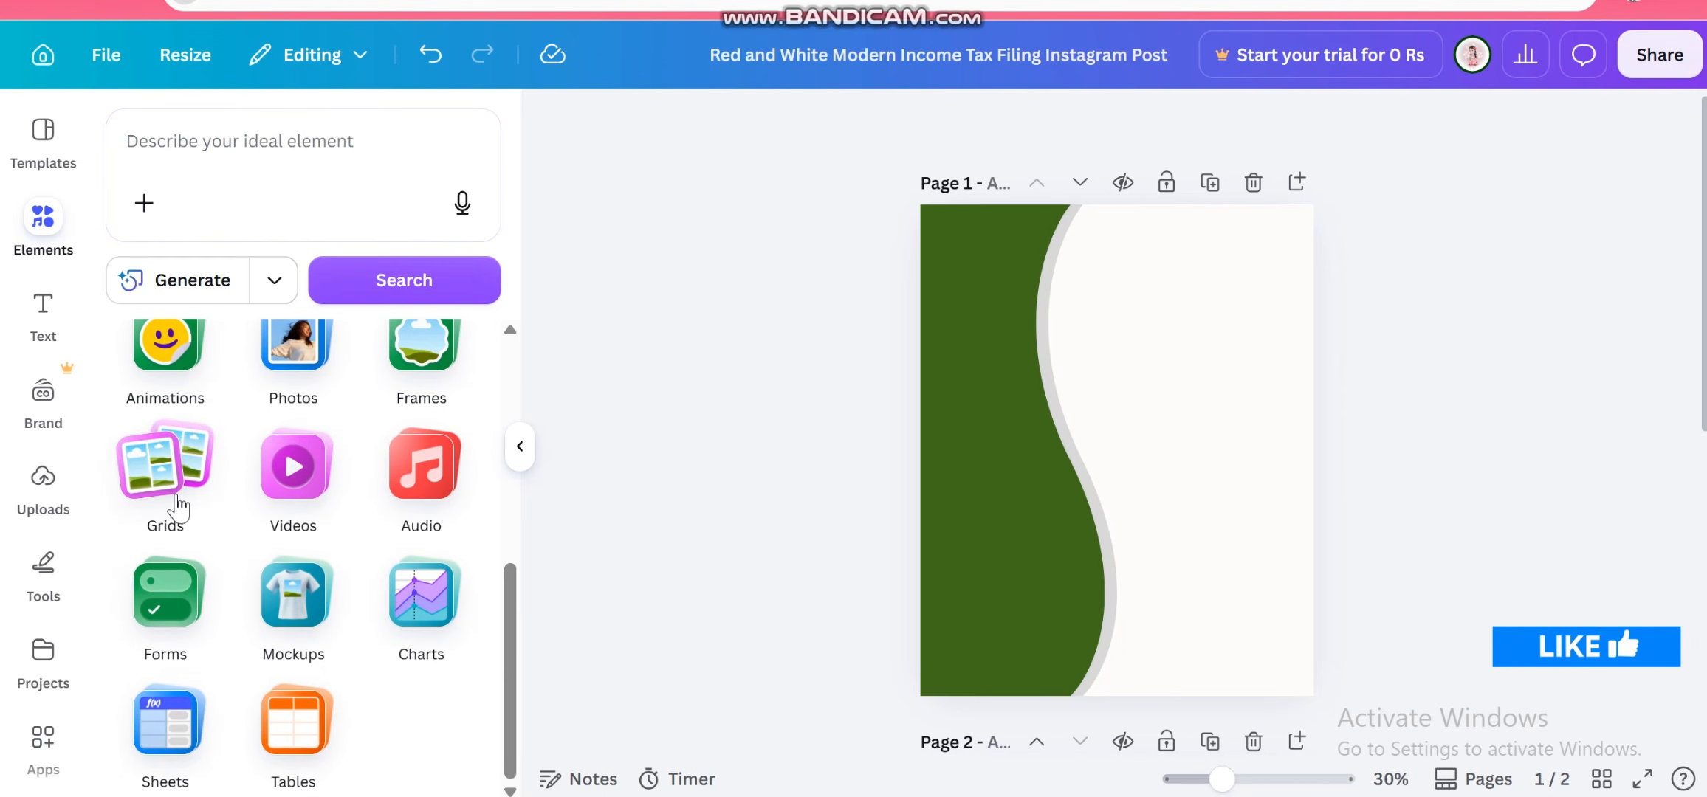
pyautogui.scroll(3, 222, 487)
pyautogui.click(395, 517)
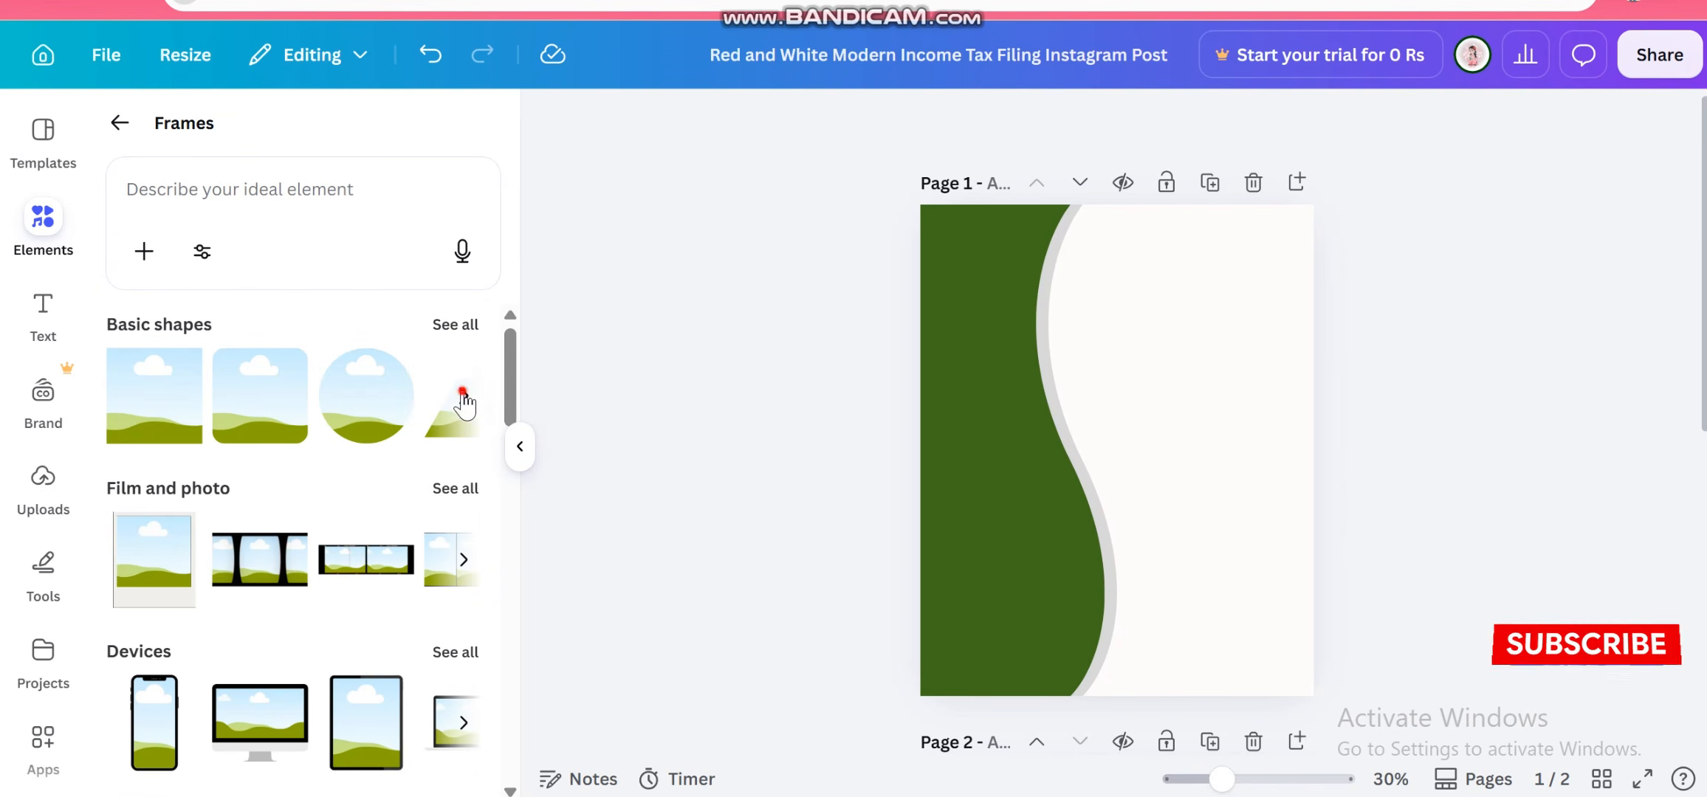
pyautogui.click(463, 394)
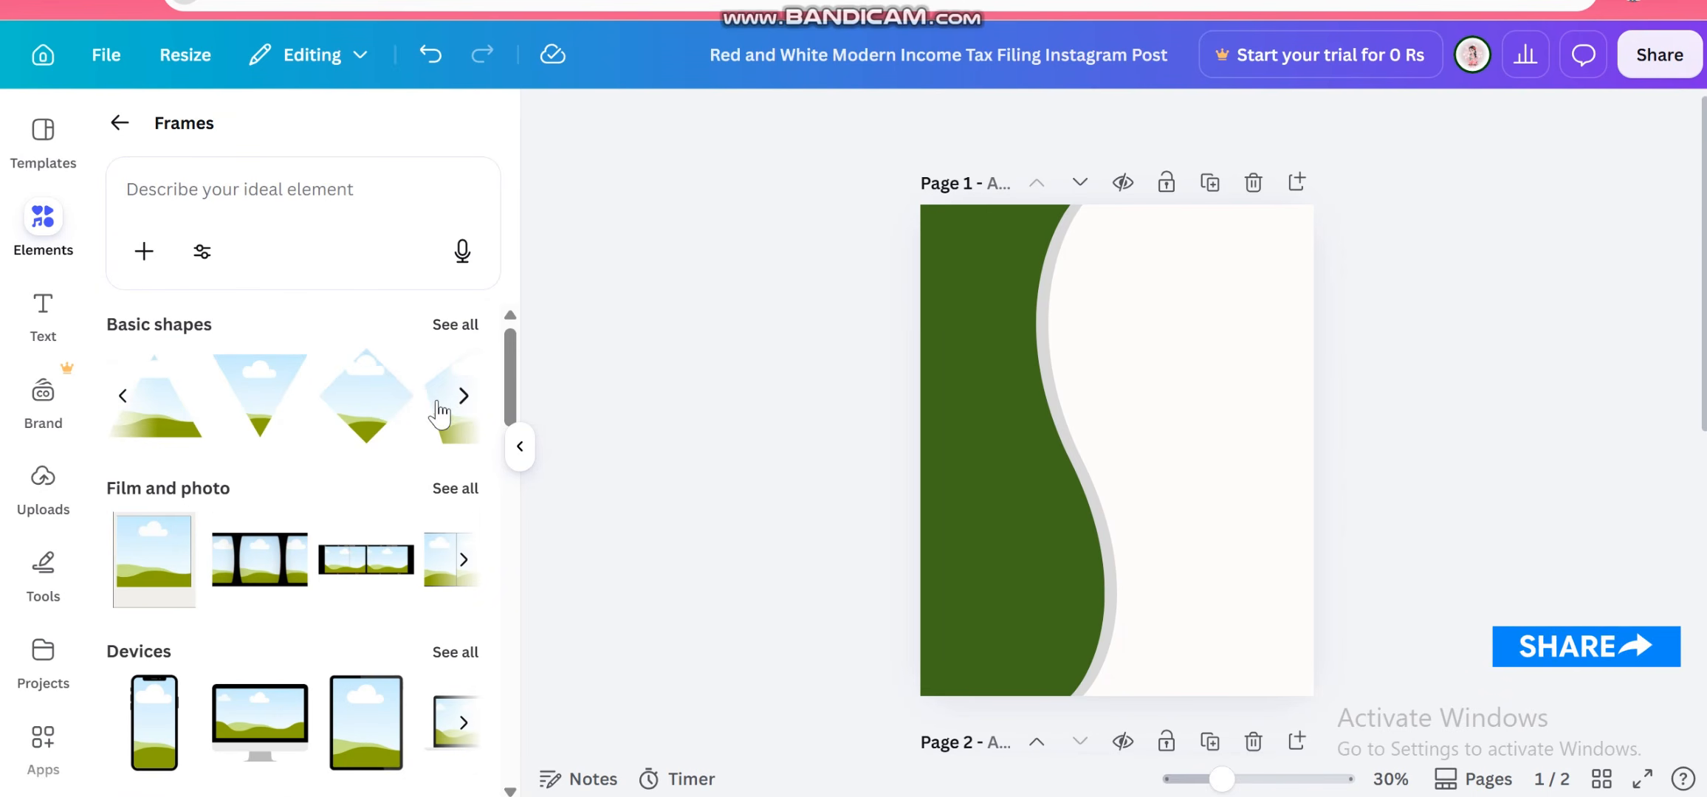
pyautogui.click(461, 397)
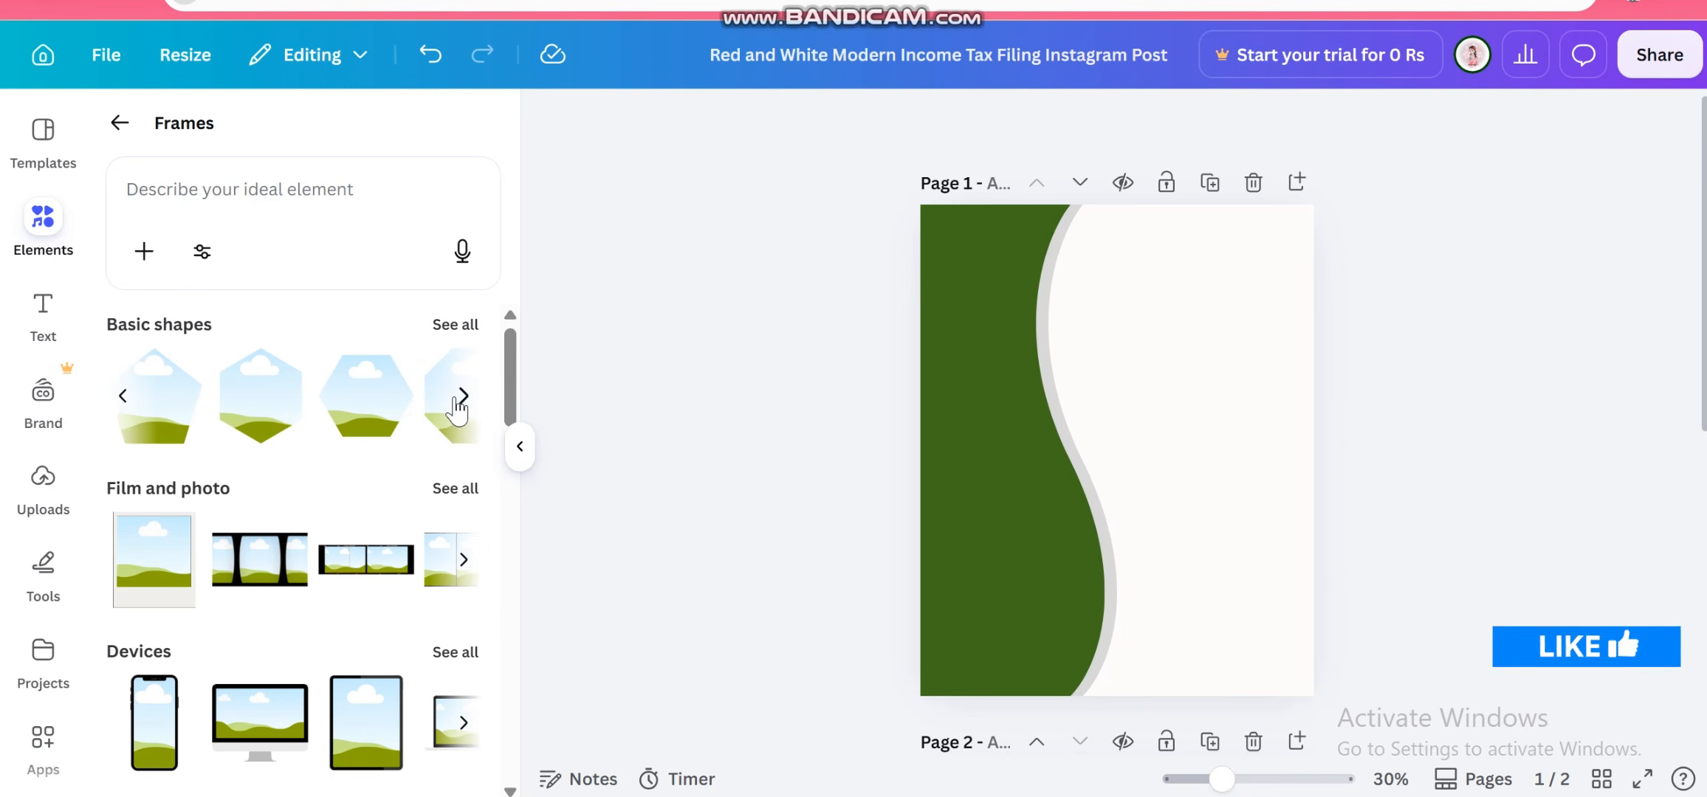
pyautogui.click(364, 412)
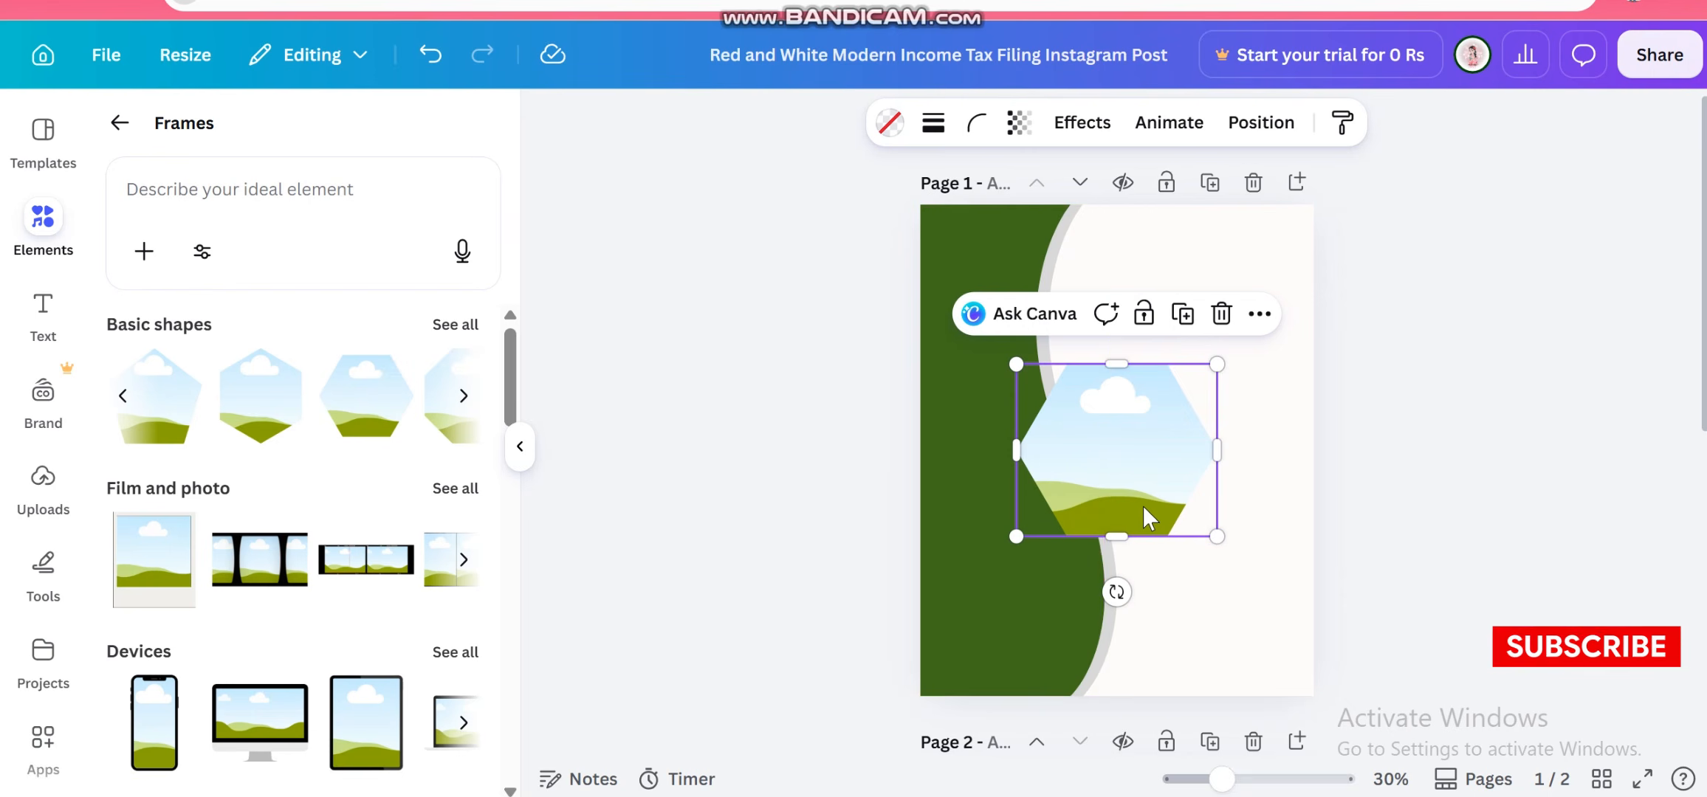
pyautogui.click(746, 438)
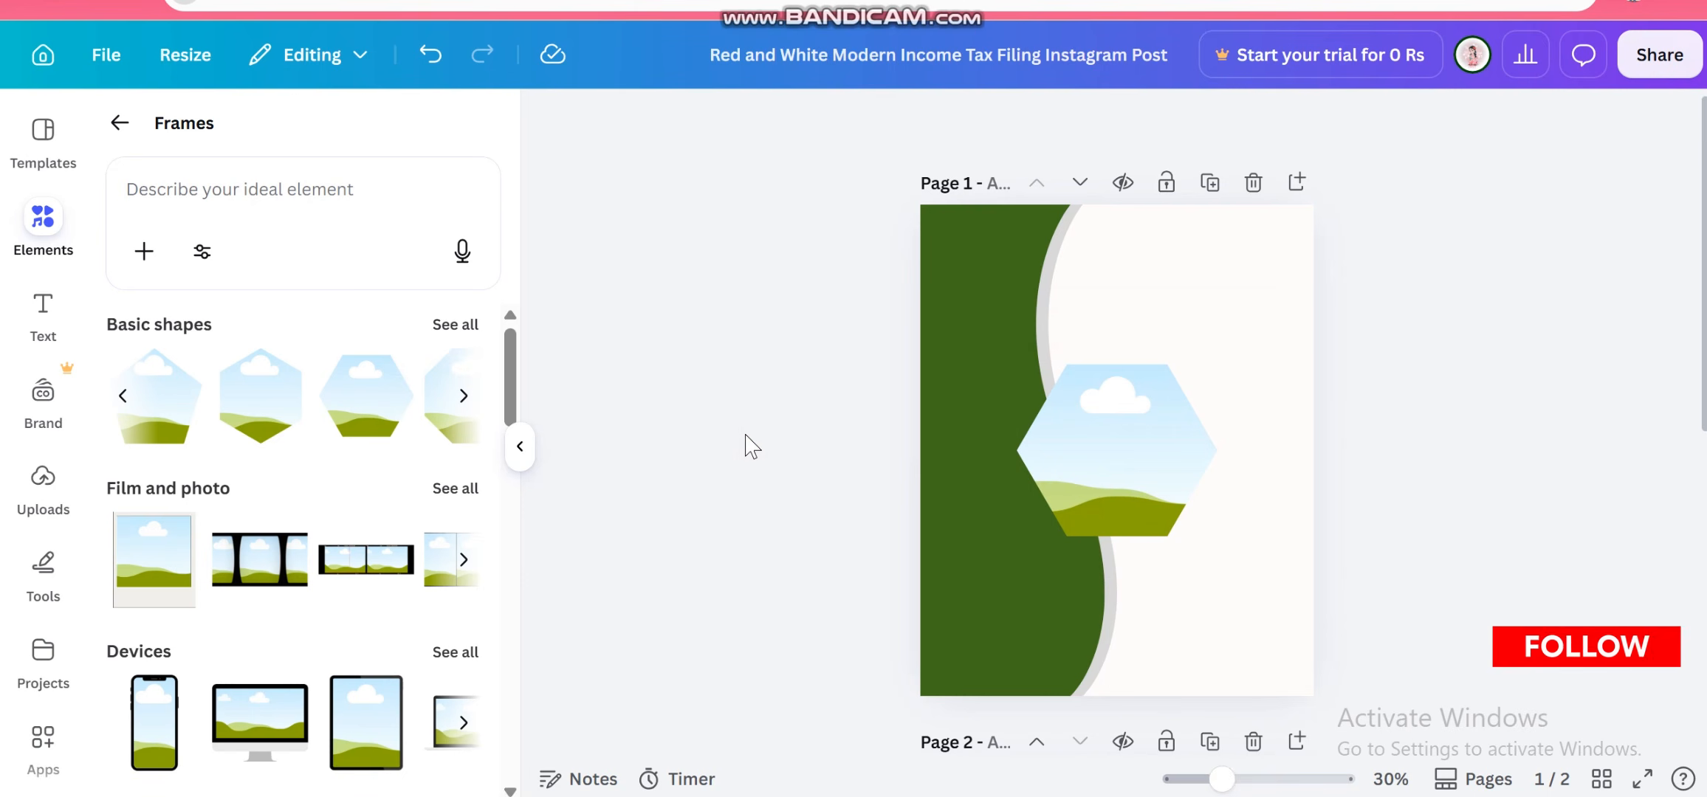
pyautogui.click(462, 396)
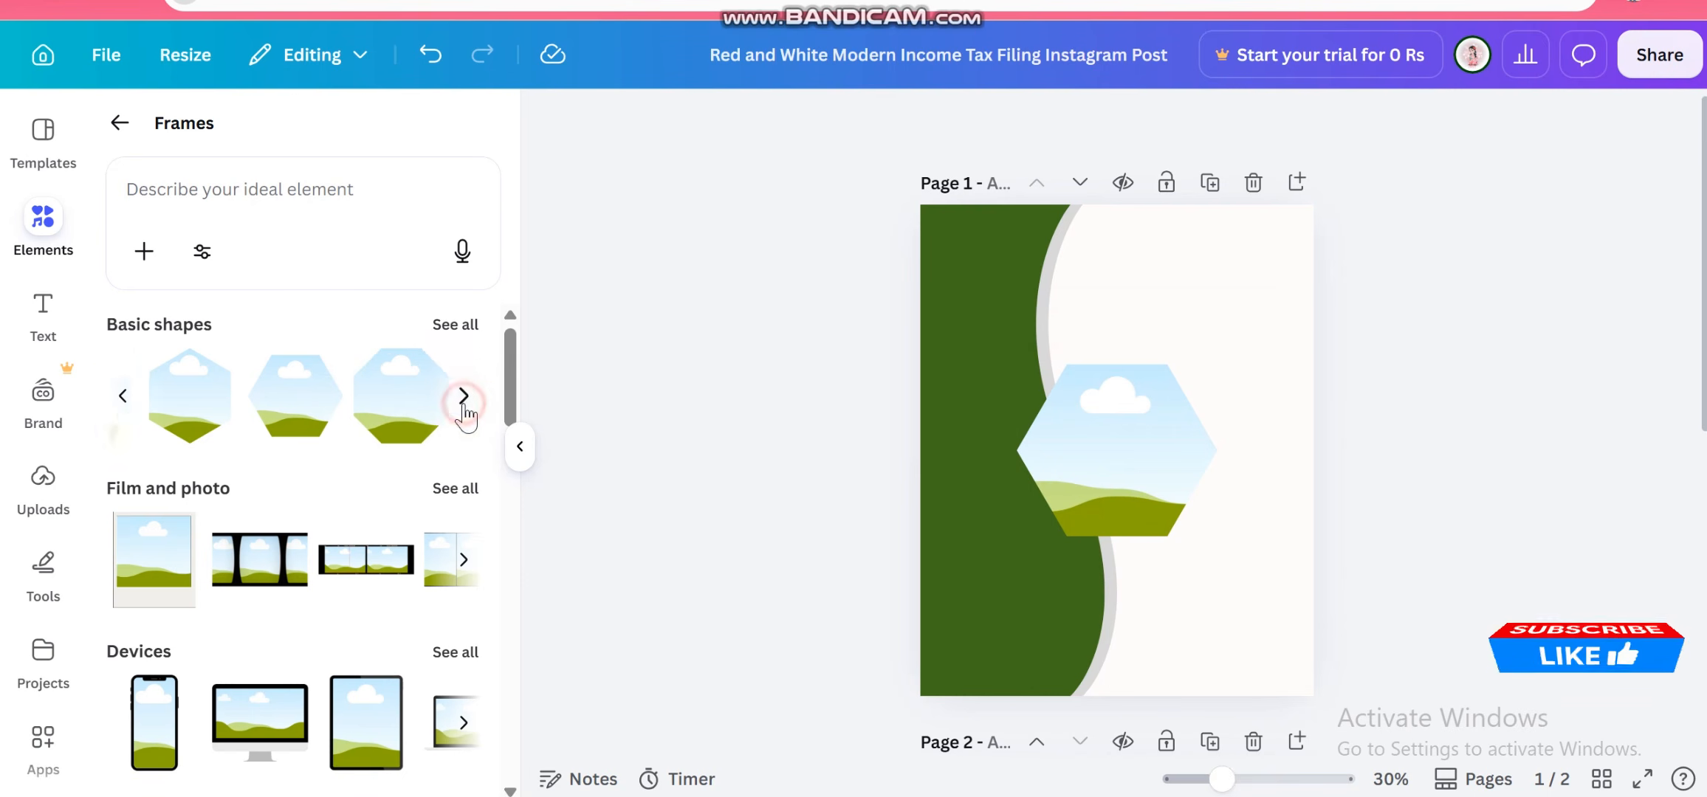
pyautogui.click(127, 395)
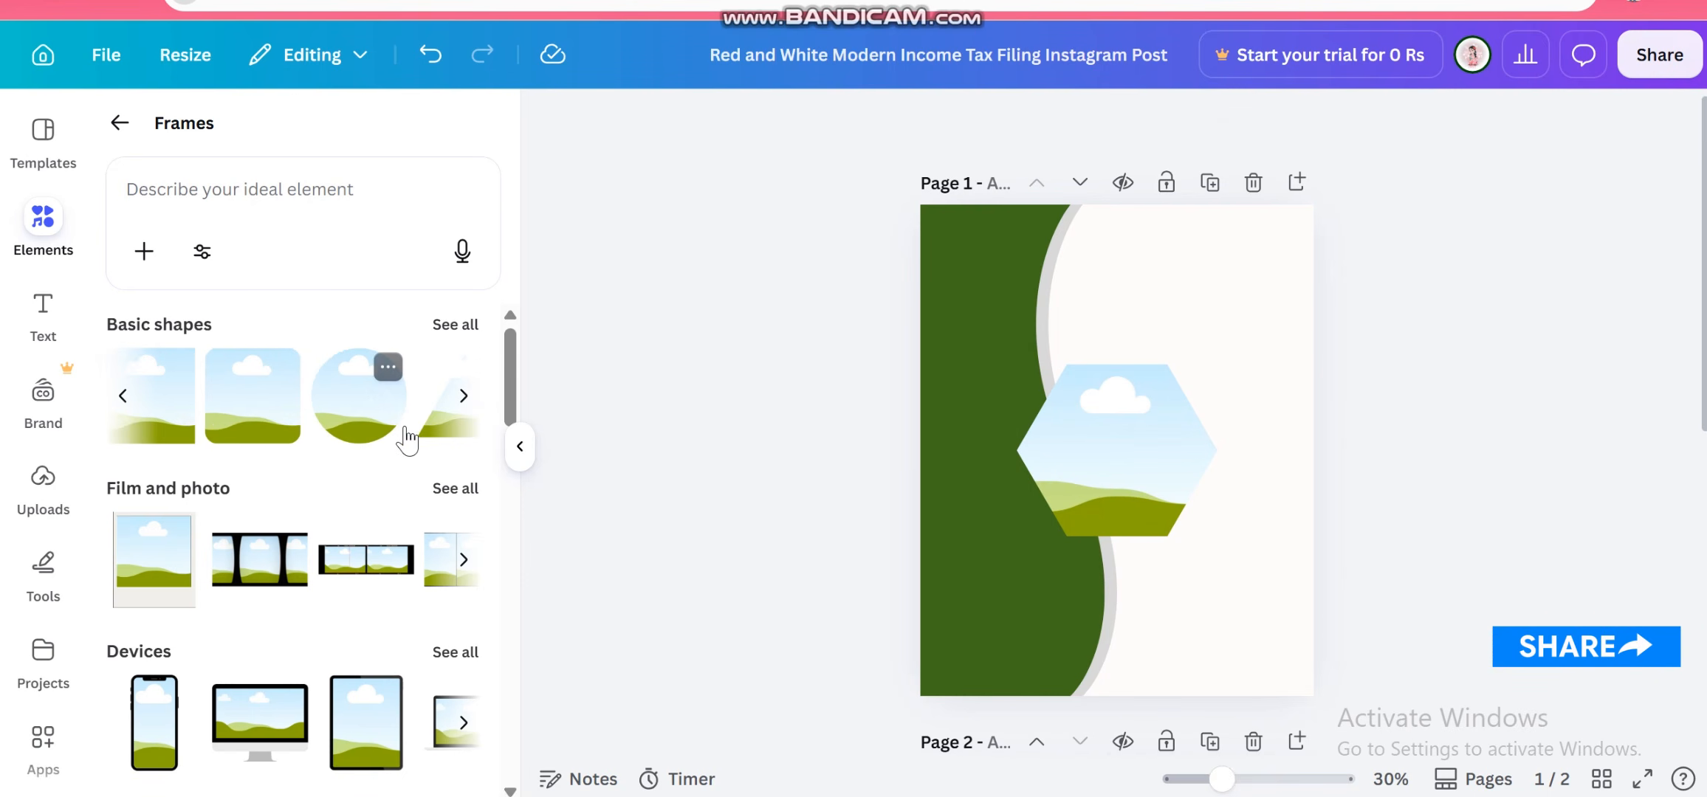
pyautogui.click(347, 408)
pyautogui.click(1143, 454)
pyautogui.press('Delete')
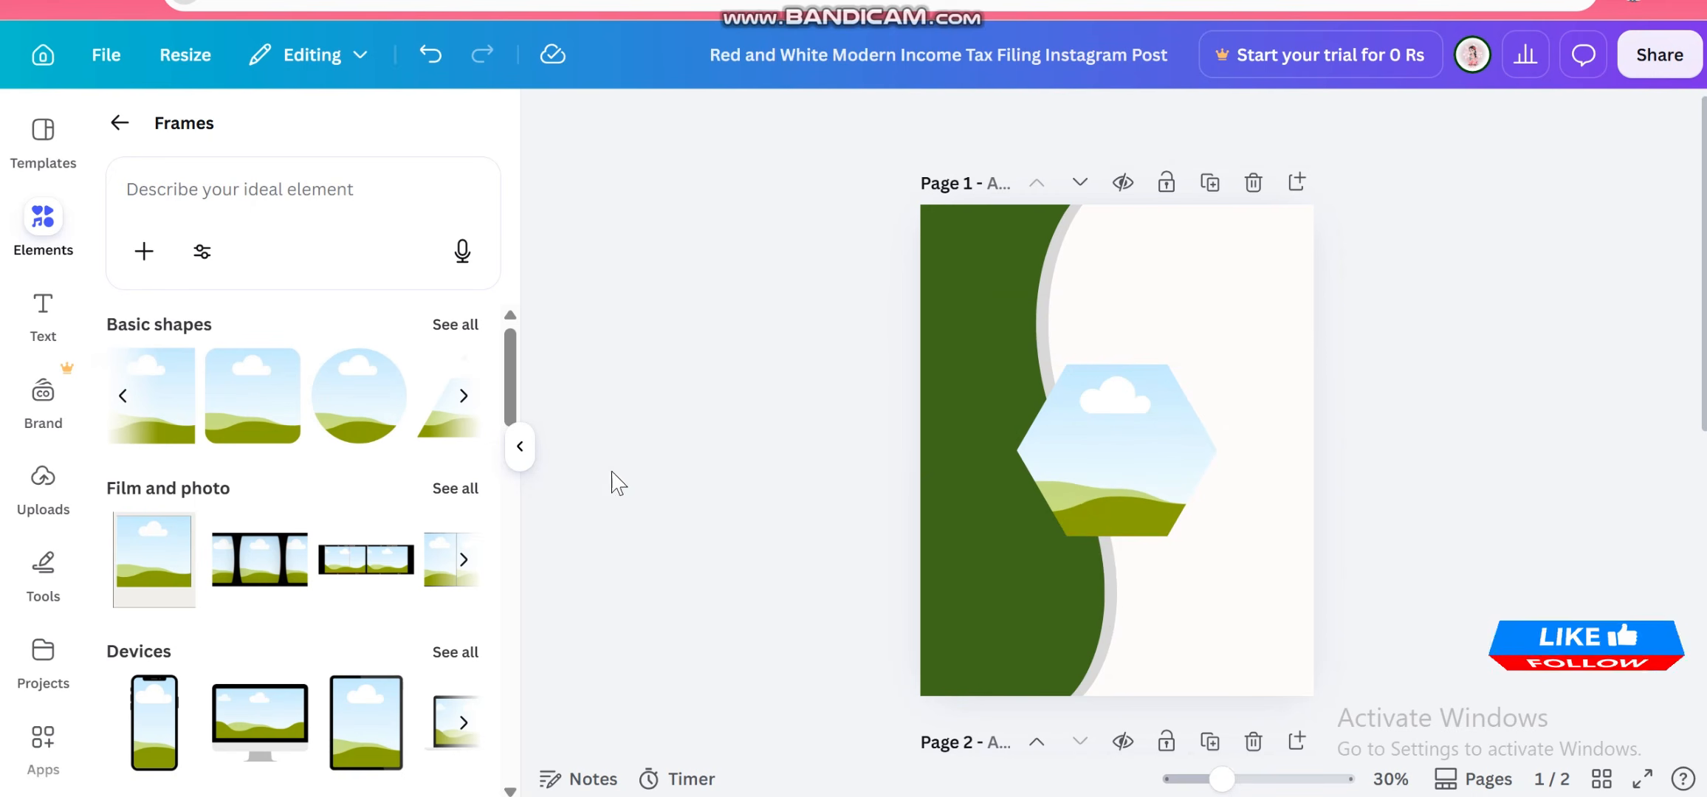
# Search the elements for lines and add a plain straight line to the page
pyautogui.click(194, 200)
pyautogui.write('k')
pyautogui.press('BackSpace')
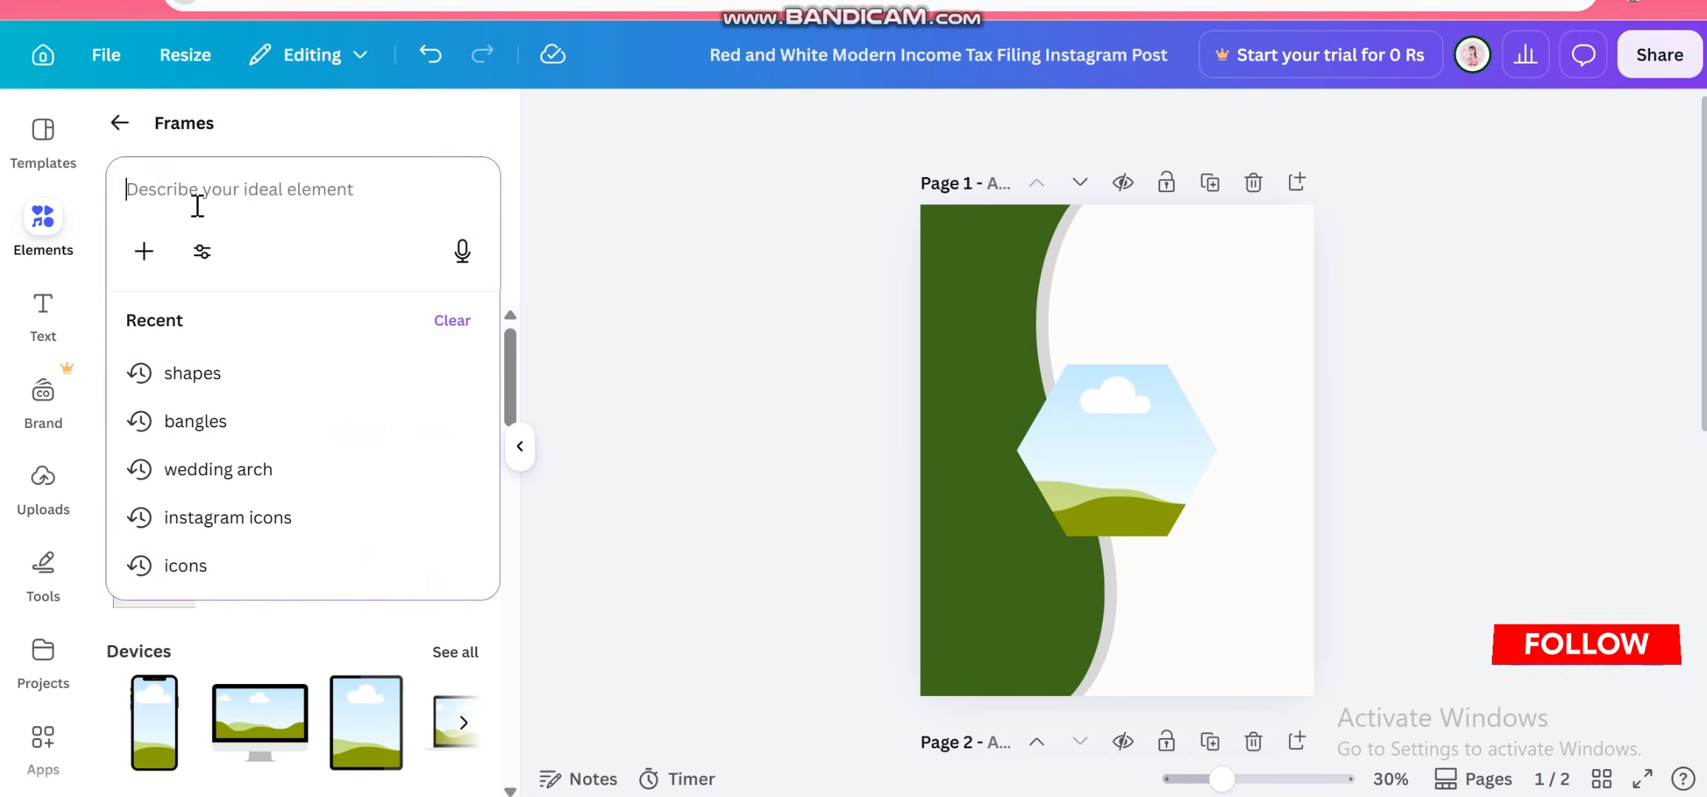
pyautogui.write('lin')
pyautogui.click(298, 391)
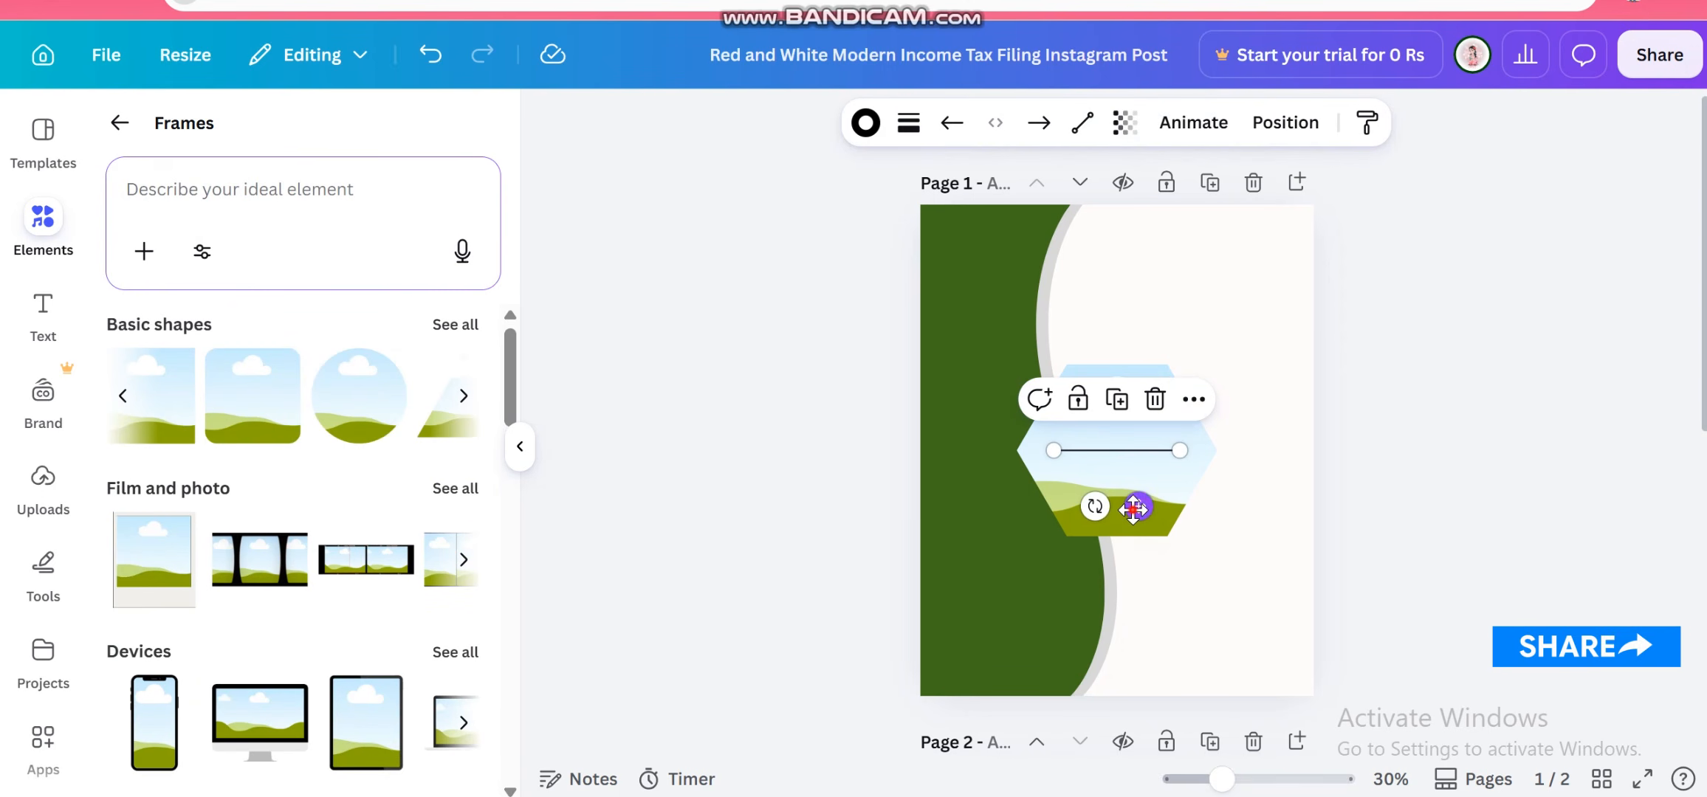
# Move the line above the hexagon frame and duplicate it beneath itself
pyautogui.moveTo(1138, 507); pyautogui.dragTo(1150, 407)
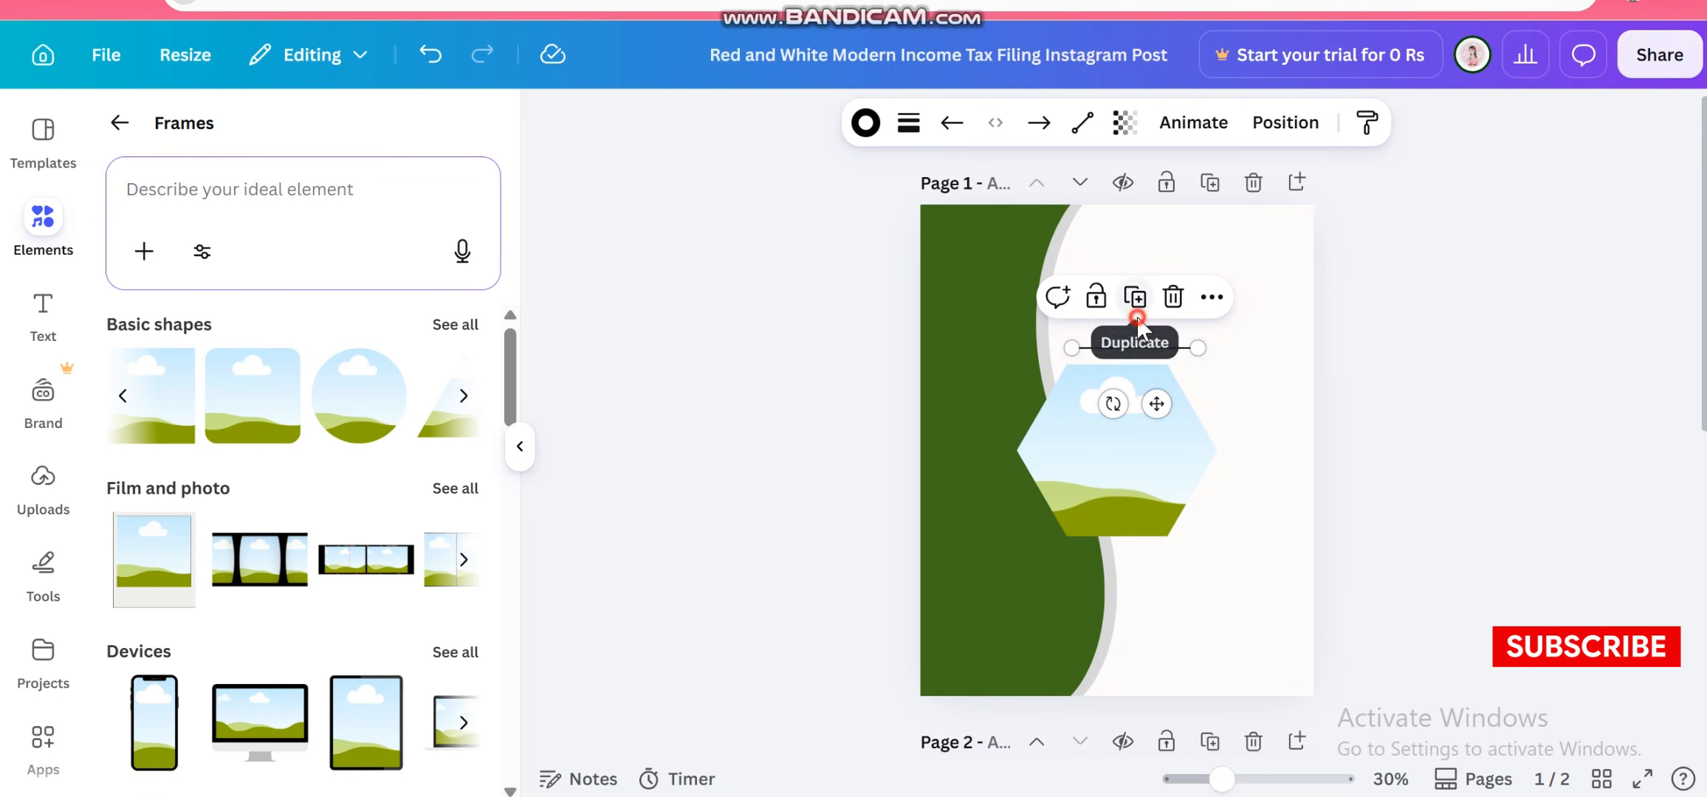
pyautogui.click(1135, 297)
pyautogui.click(1451, 380)
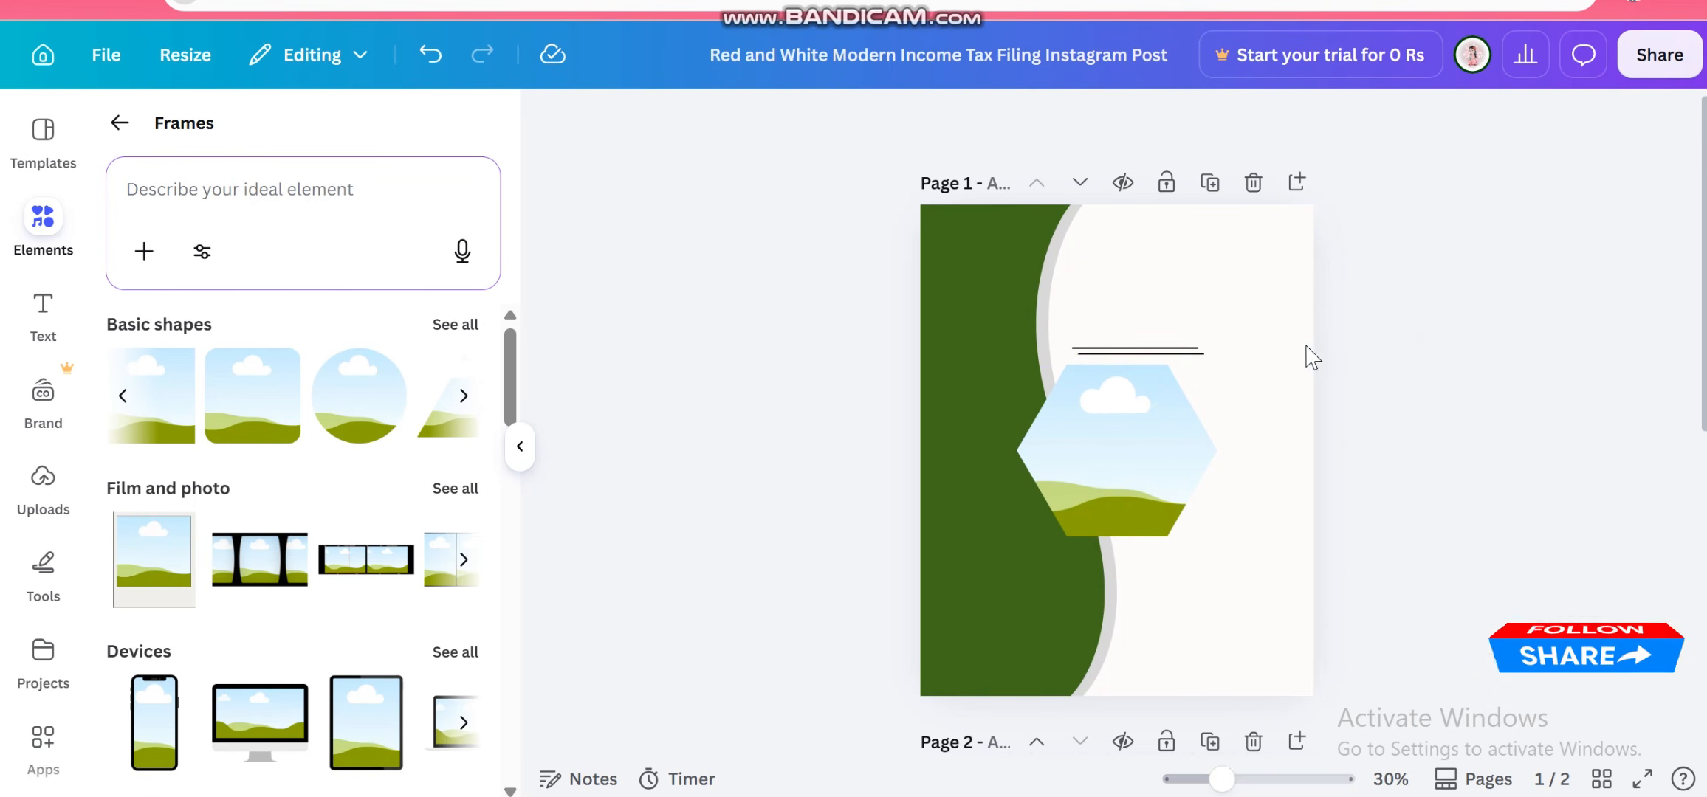
# Duplicate one of the lines again and turn the copy into a diagonal line
pyautogui.click(1182, 355)
pyautogui.click(1142, 302)
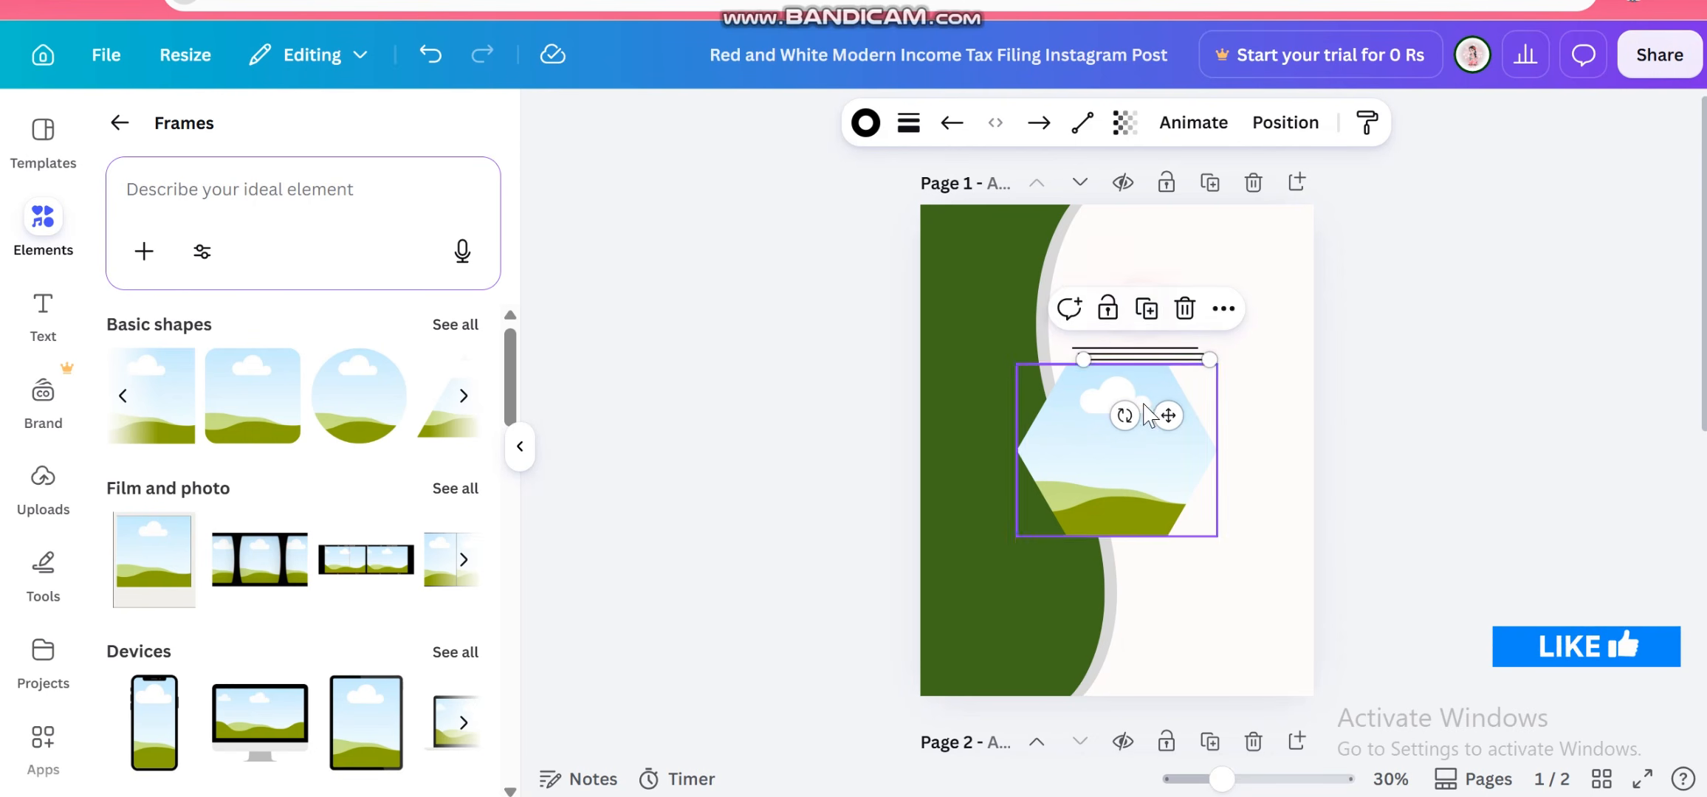
pyautogui.moveTo(1123, 415); pyautogui.dragTo(1181, 362)
# Align the diagonal line along the hexagon's upper-right edge and duplicate it
pyautogui.scroll(5, 1129, 395)
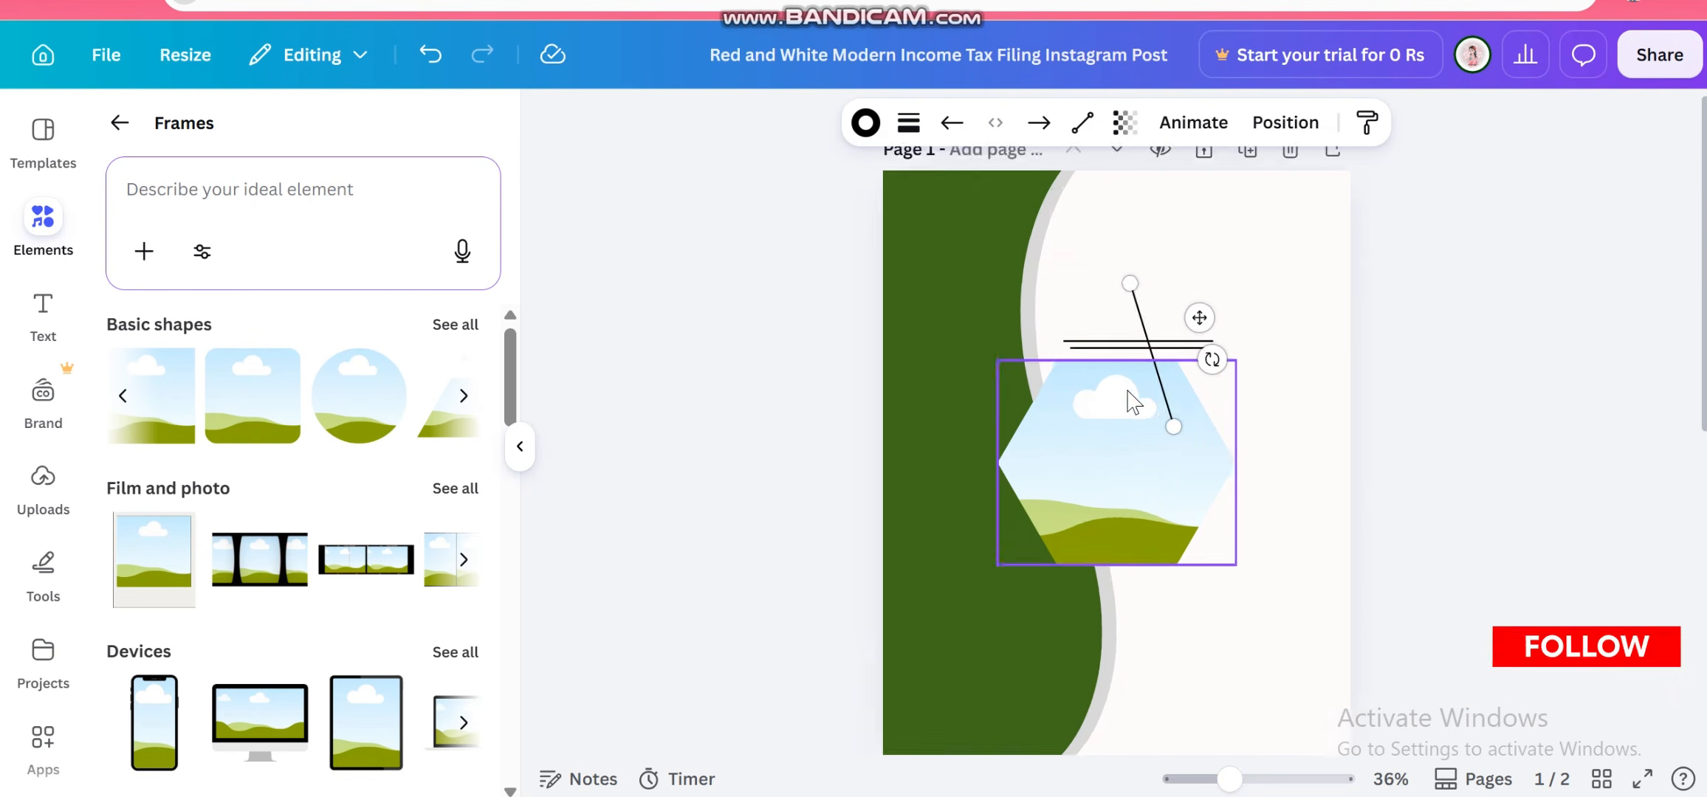
pyautogui.scroll(3, 1134, 403)
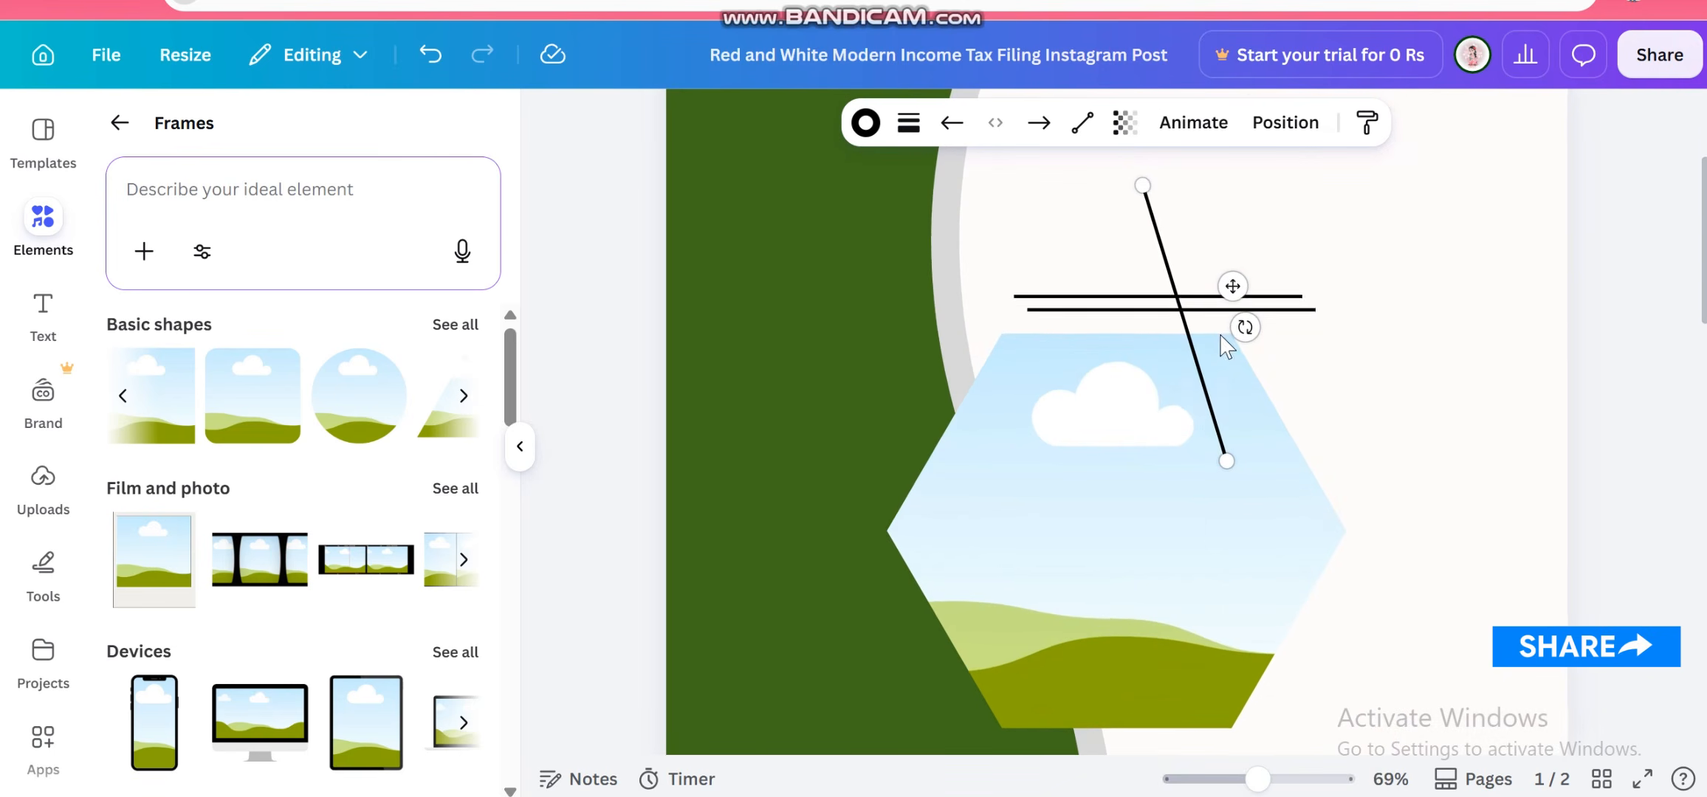
pyautogui.click(1516, 385)
pyautogui.moveTo(1192, 347); pyautogui.dragTo(1361, 416)
pyautogui.moveTo(1400, 583); pyautogui.dragTo(1366, 521)
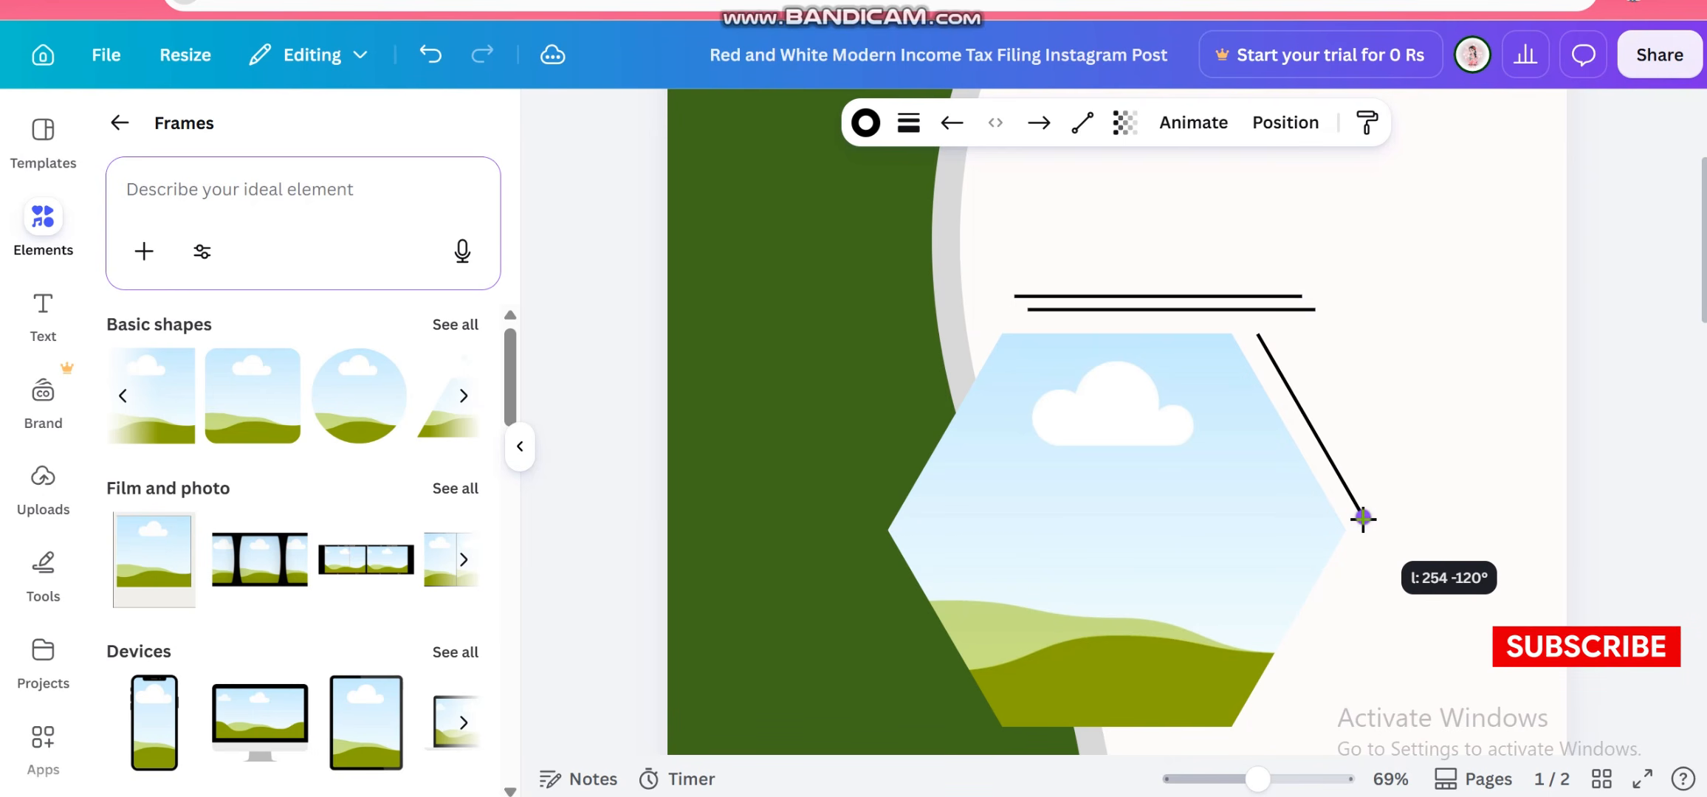
pyautogui.moveTo(1364, 519); pyautogui.dragTo(1363, 519)
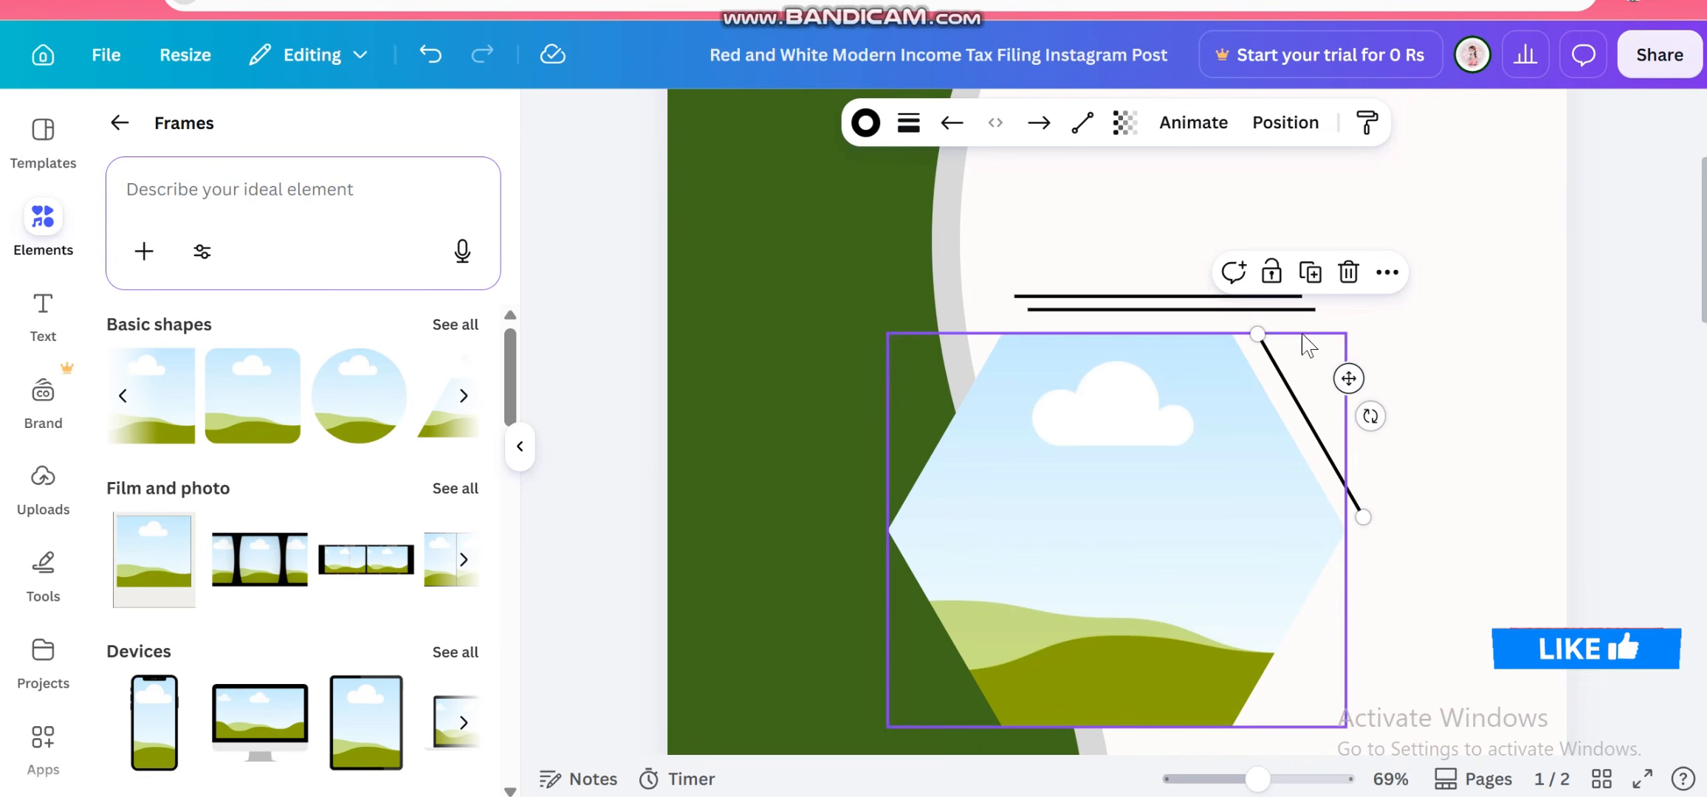
pyautogui.click(1310, 273)
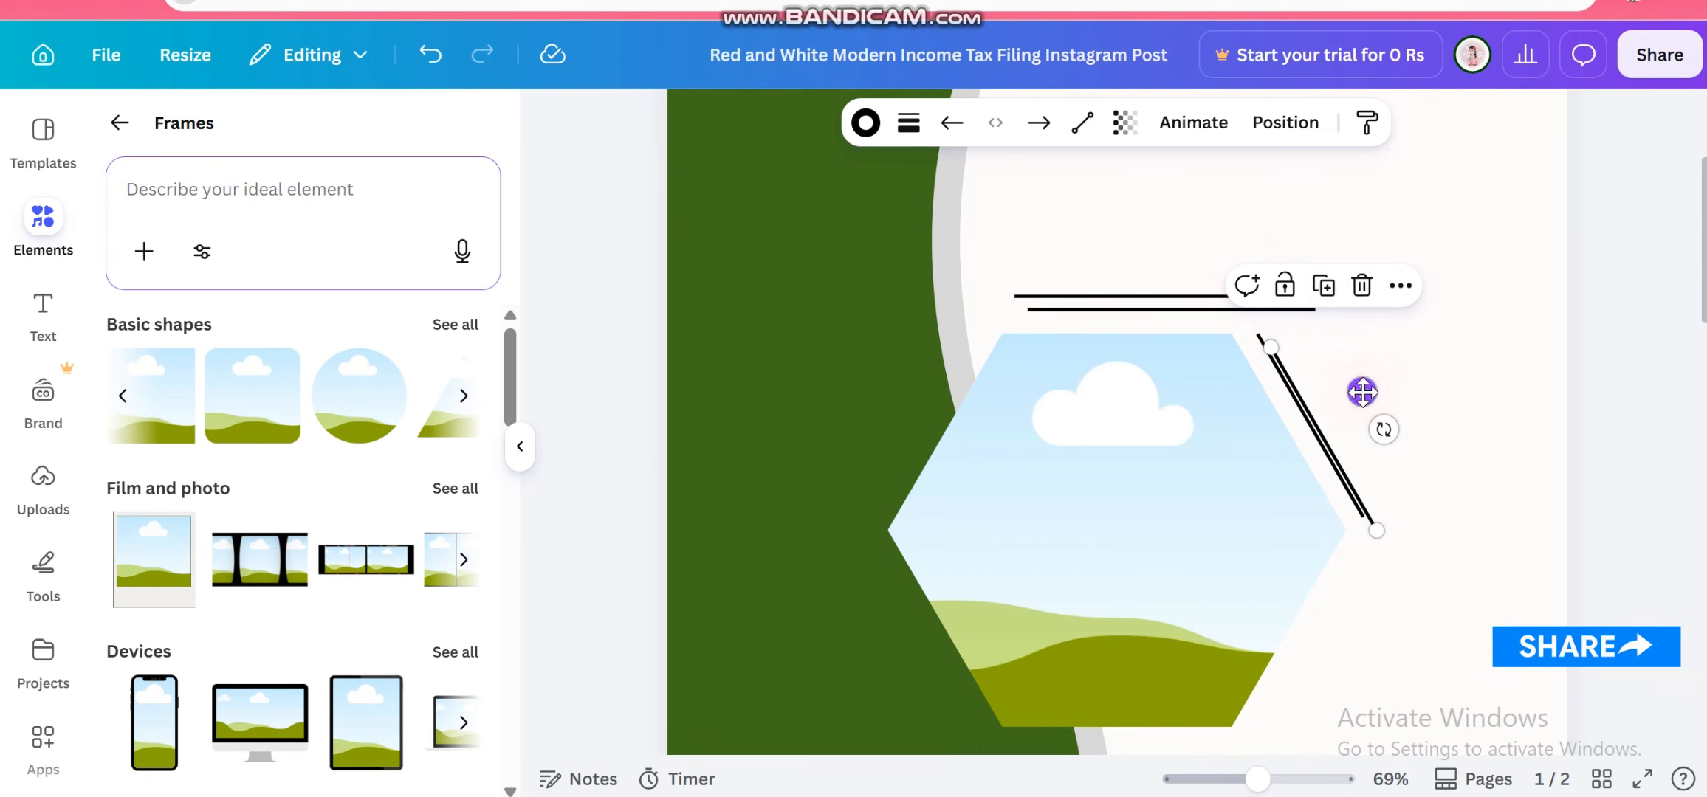
# Shift the duplicated diagonal line so it sits parallel beside the first one along the hexagon's edge
pyautogui.moveTo(1362, 392)
pyautogui.mouseDown()
pyautogui.moveTo(1377, 385)
pyautogui.moveTo(1364, 377)
pyautogui.mouseUp()
pyautogui.click(1485, 487)
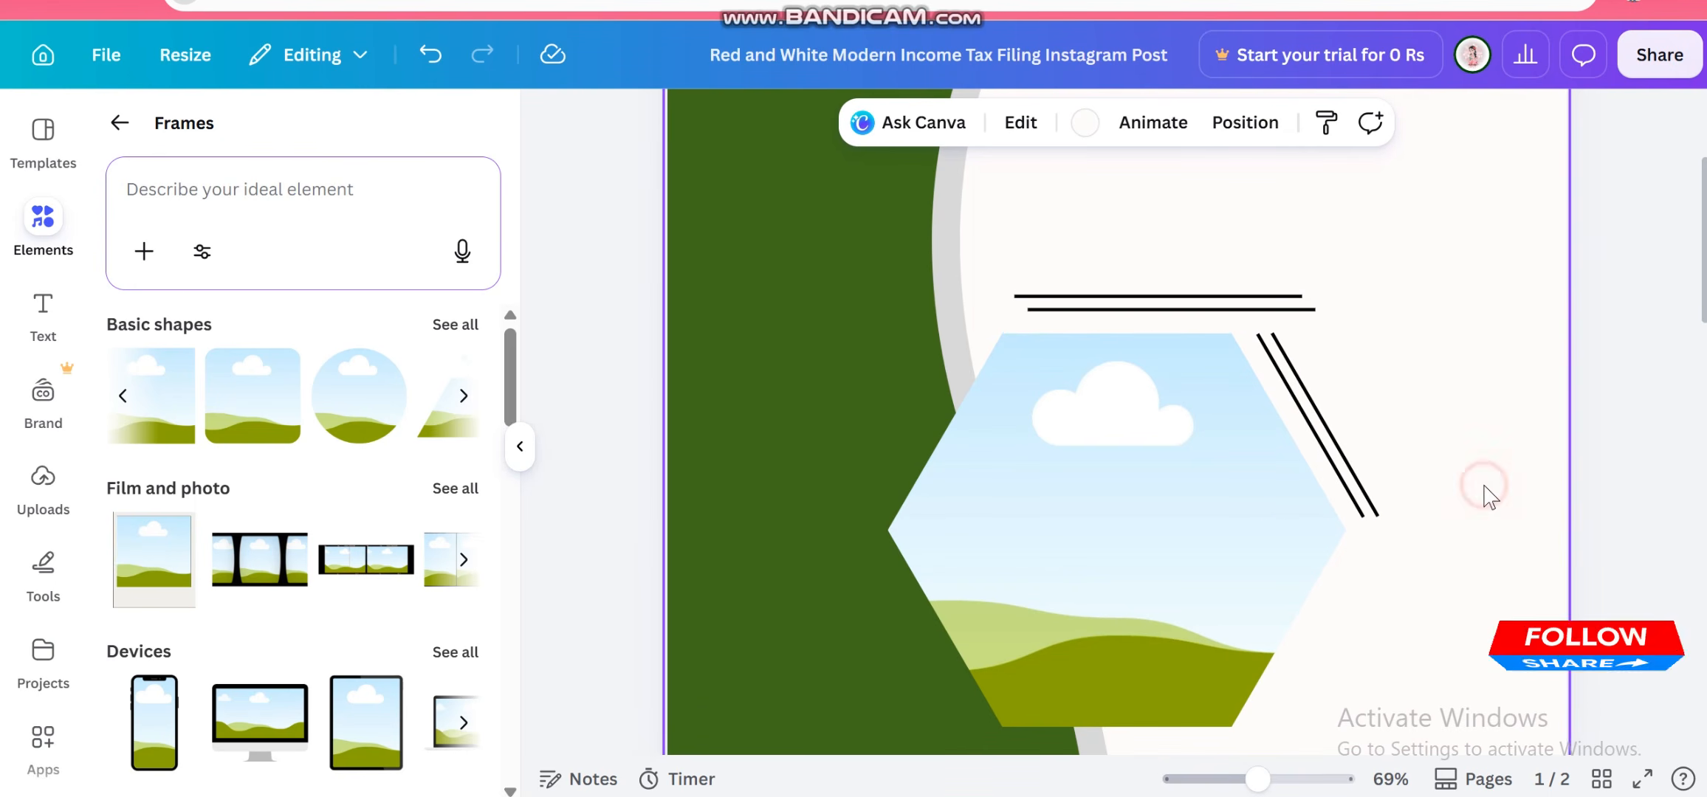
pyautogui.scroll(-3, 1447, 475)
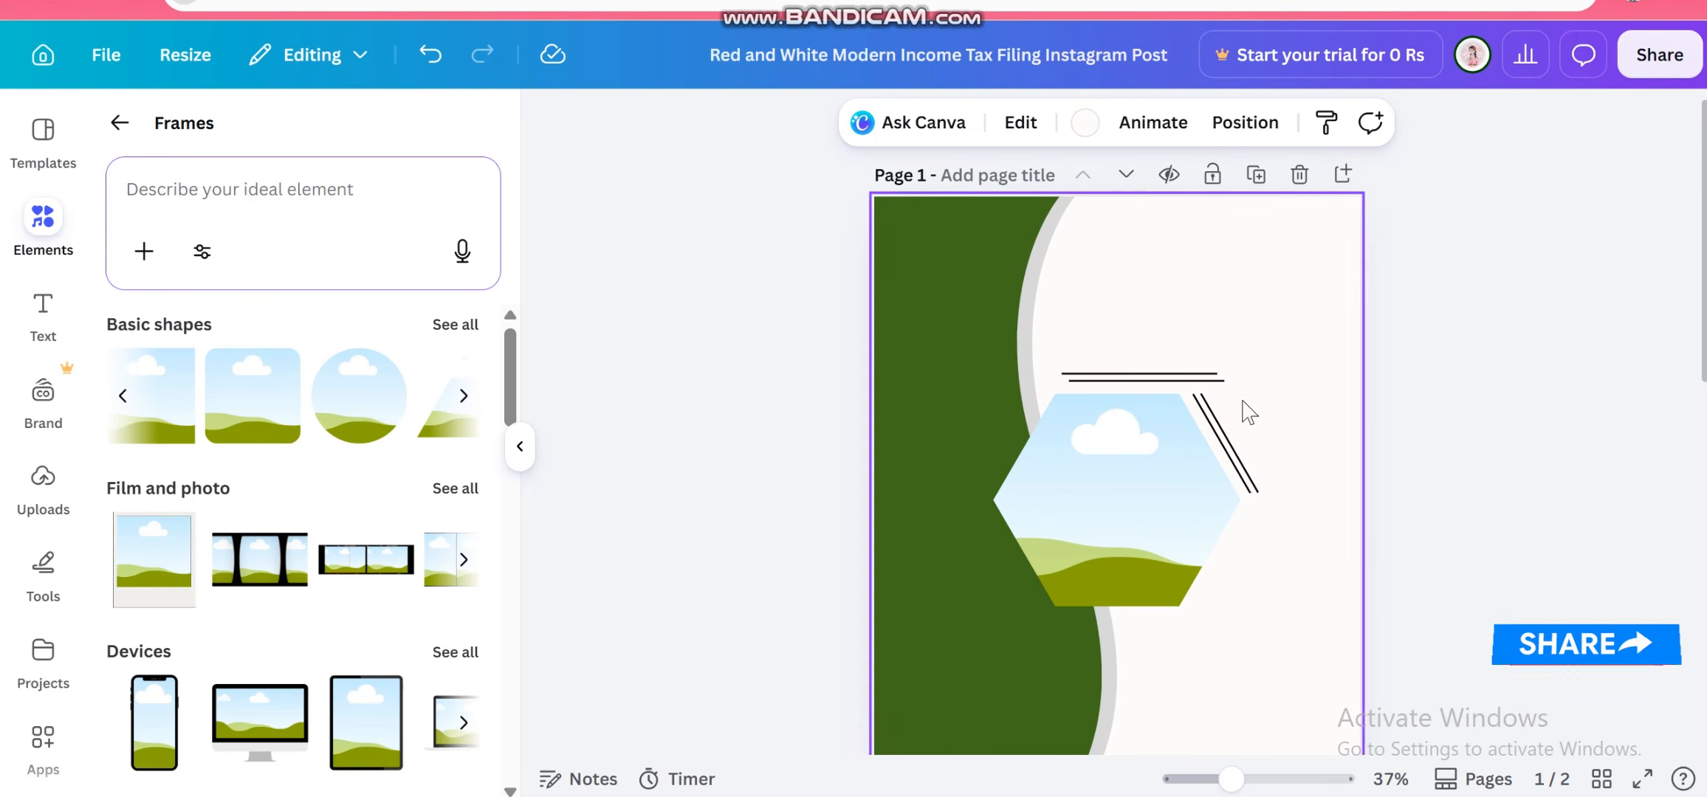
# Shorten the right ends of both horizontal lines above the hexagon so they end near the diagonal lines
pyautogui.click(1204, 382)
pyautogui.scroll(5, 1205, 389)
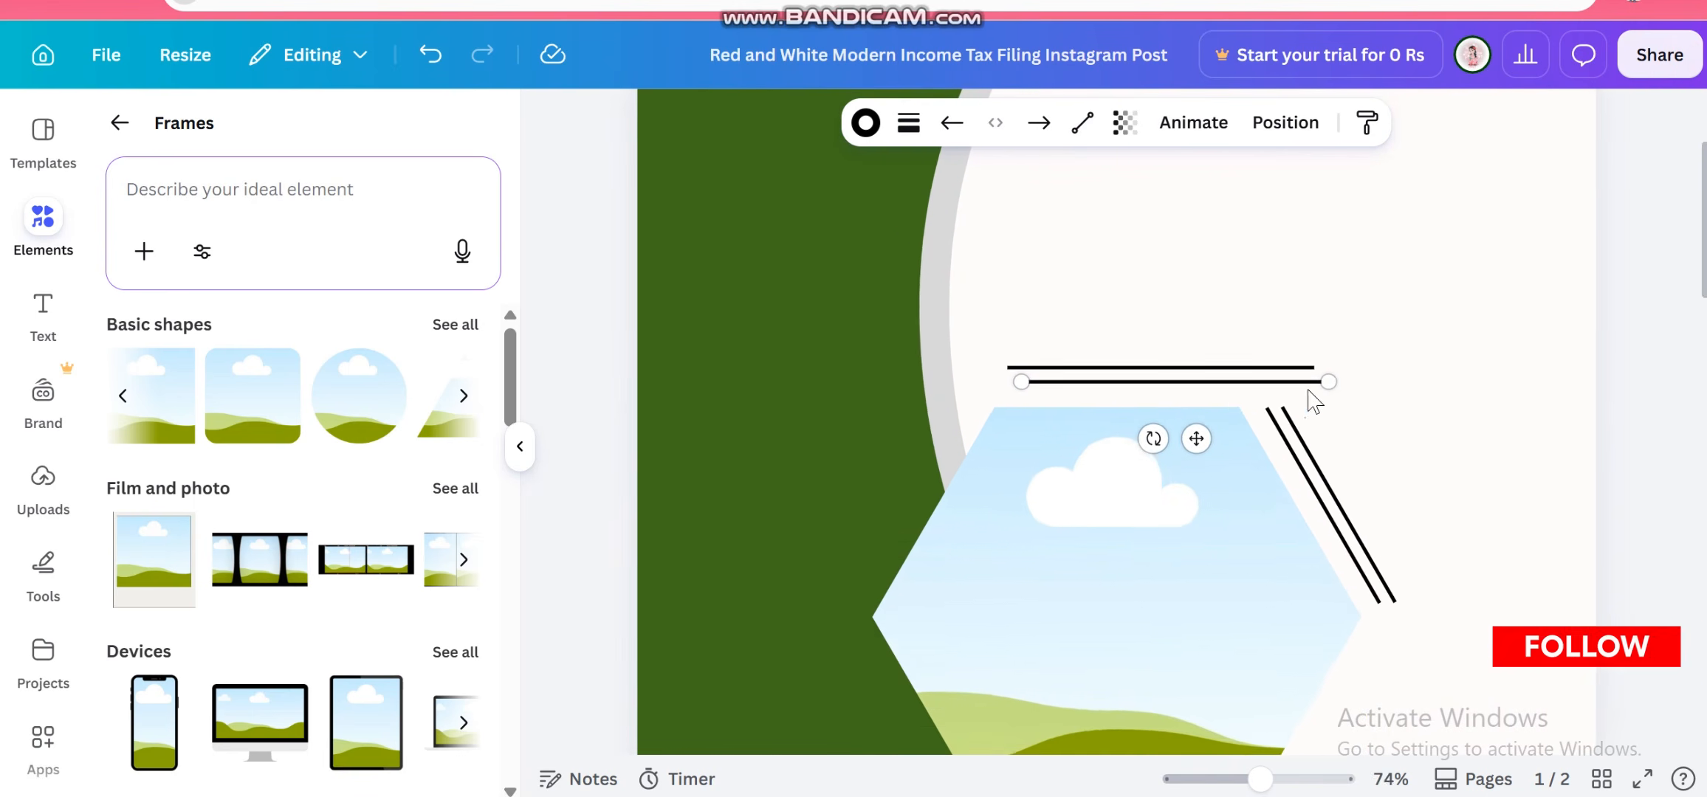
pyautogui.moveTo(1353, 383); pyautogui.dragTo(1271, 394)
pyautogui.click(1328, 369)
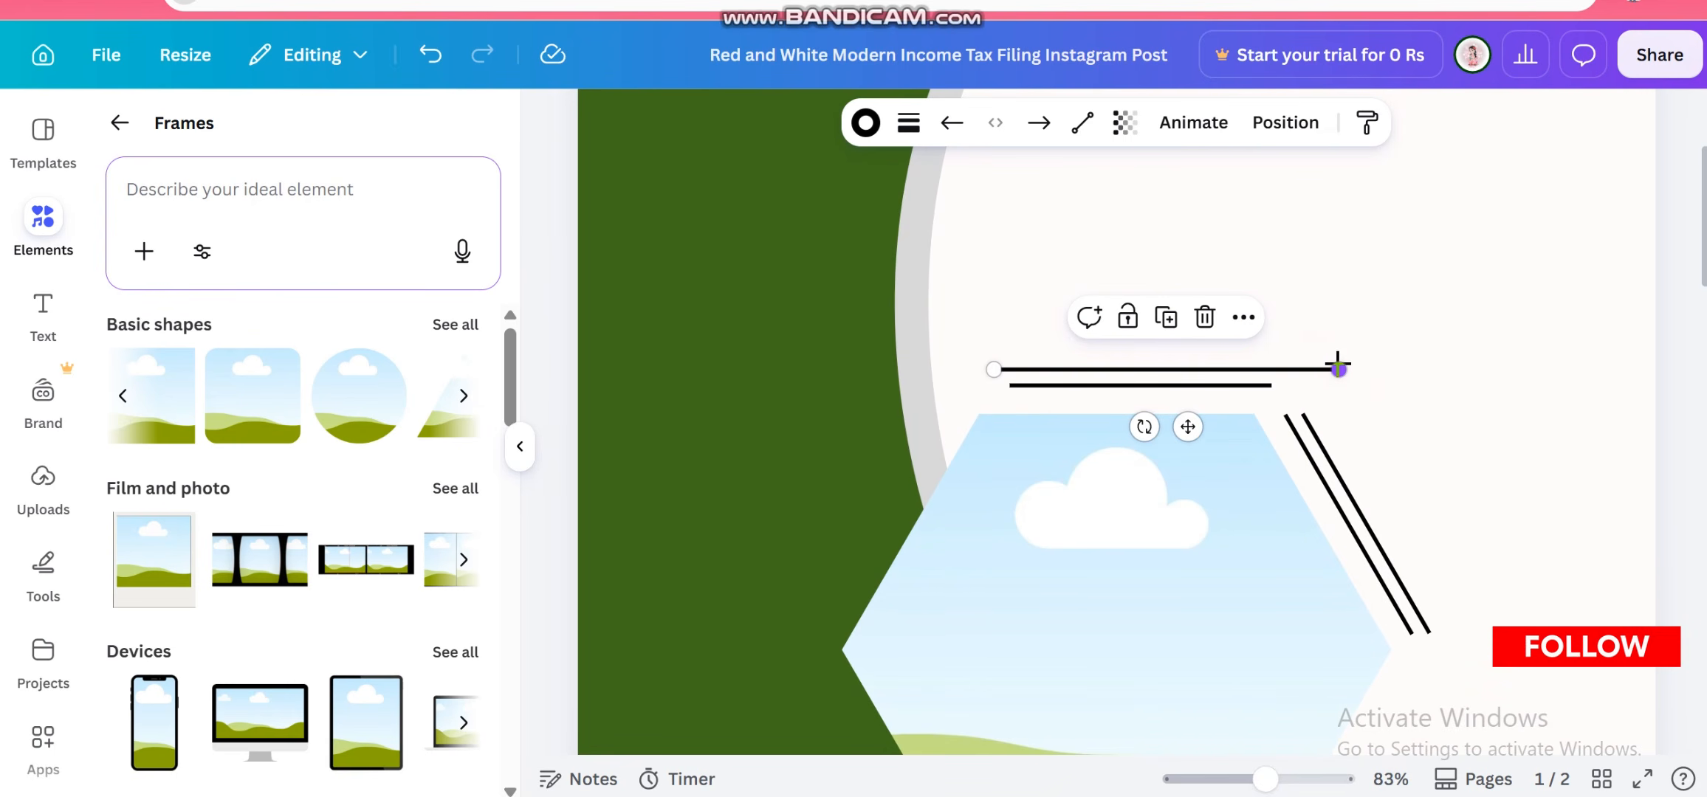
pyautogui.moveTo(1340, 369); pyautogui.dragTo(1303, 370)
pyautogui.click(1554, 443)
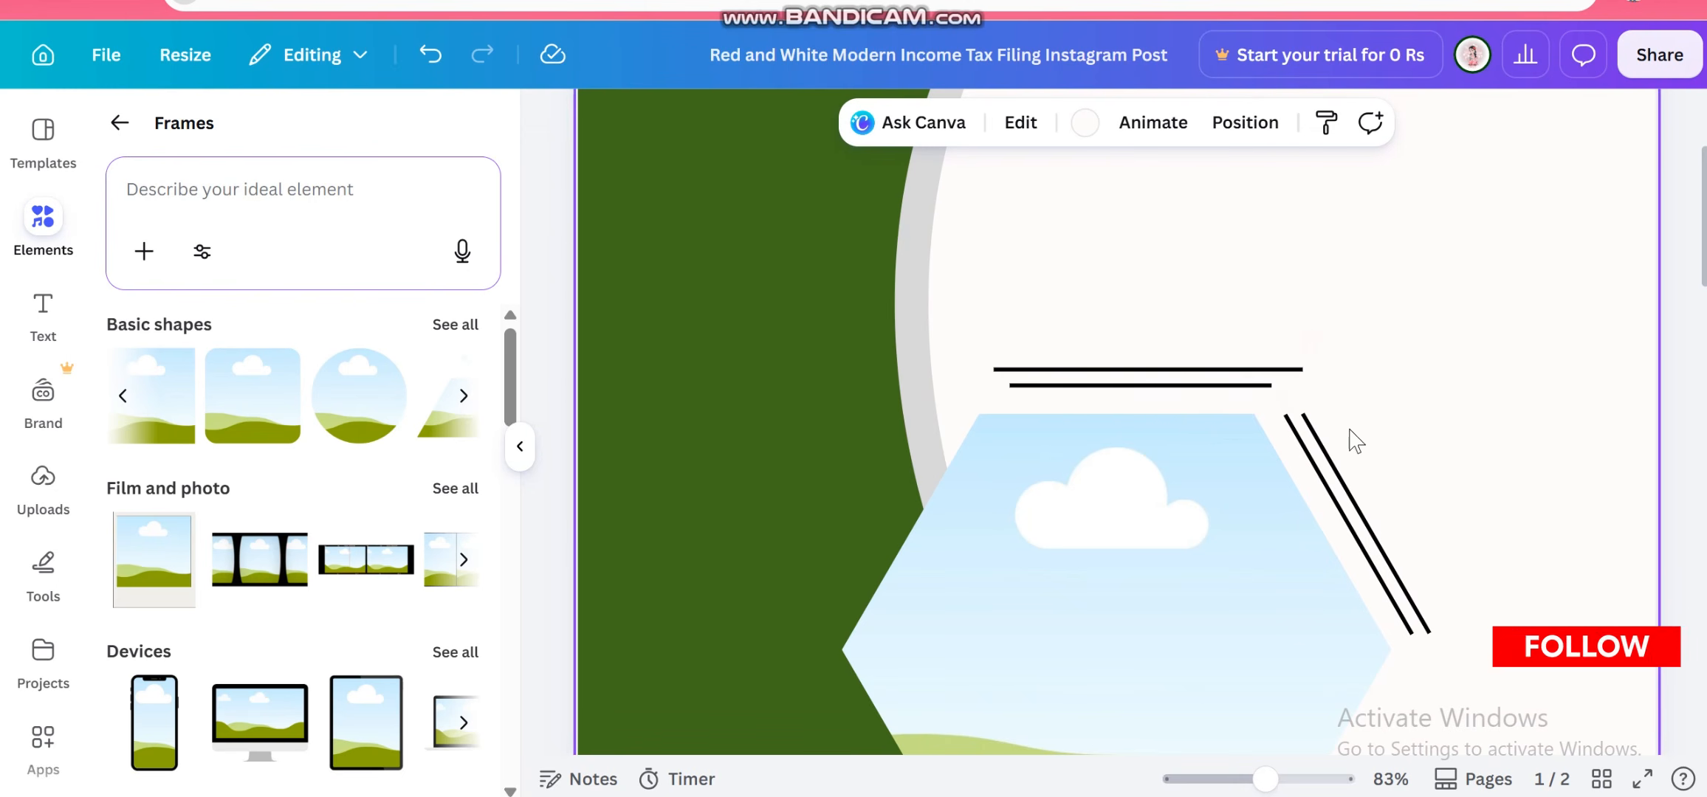
# Pull the upper horizontal line's left end inward to about 294 long, lining it up with the lower line
pyautogui.click(1247, 385)
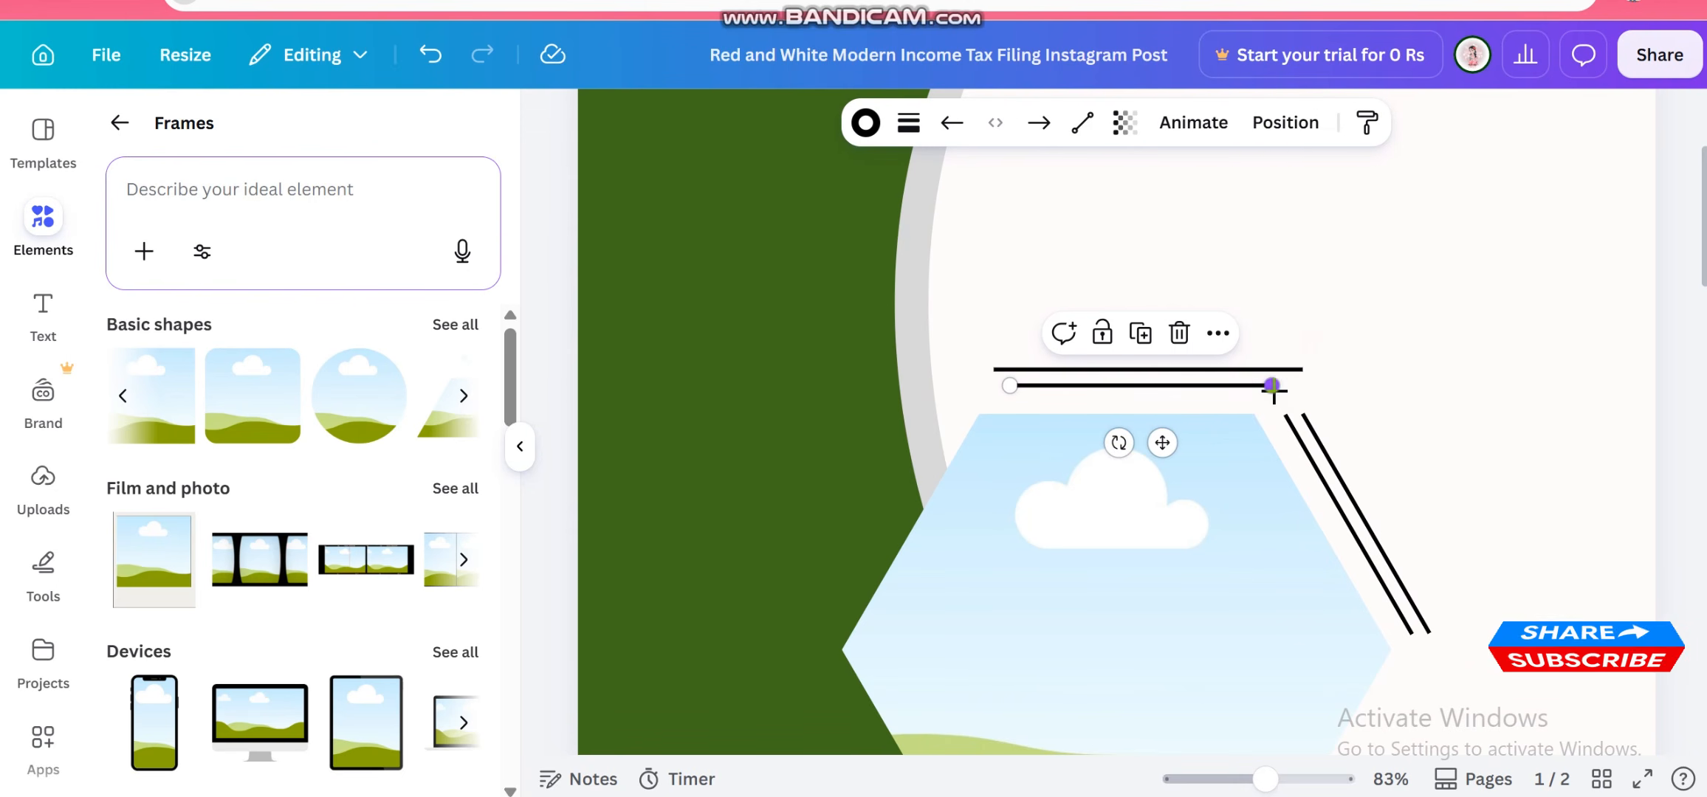
pyautogui.click(1015, 368)
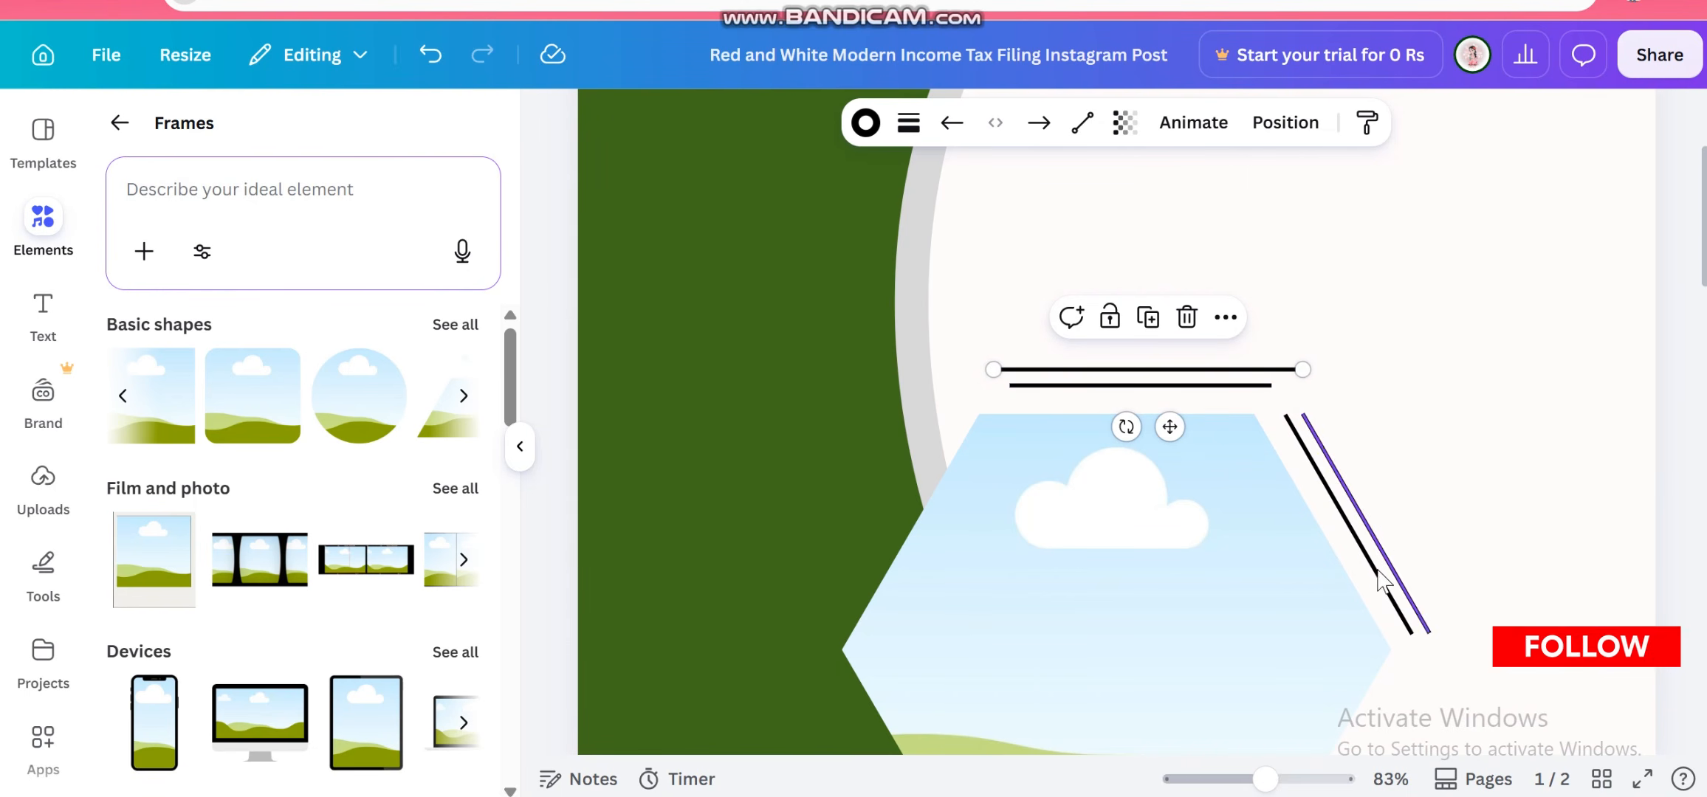
pyautogui.moveTo(995, 369); pyautogui.dragTo(1010, 369)
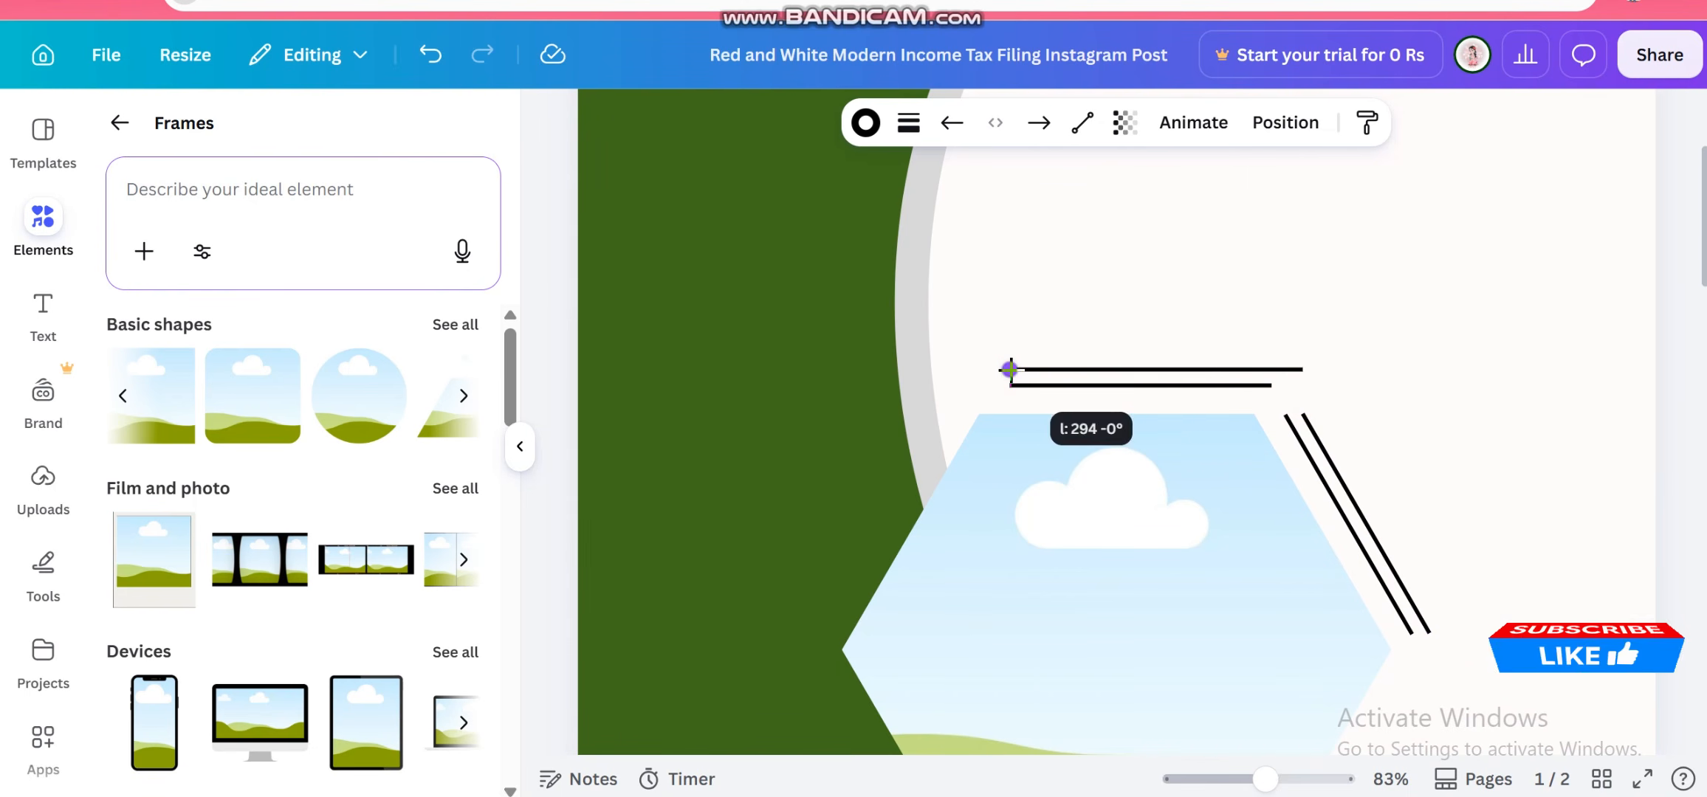
pyautogui.click(1469, 442)
# Delete the extra horizontal and diagonal lines, keeping one of each beside the hexagon
pyautogui.scroll(-5, 1469, 444)
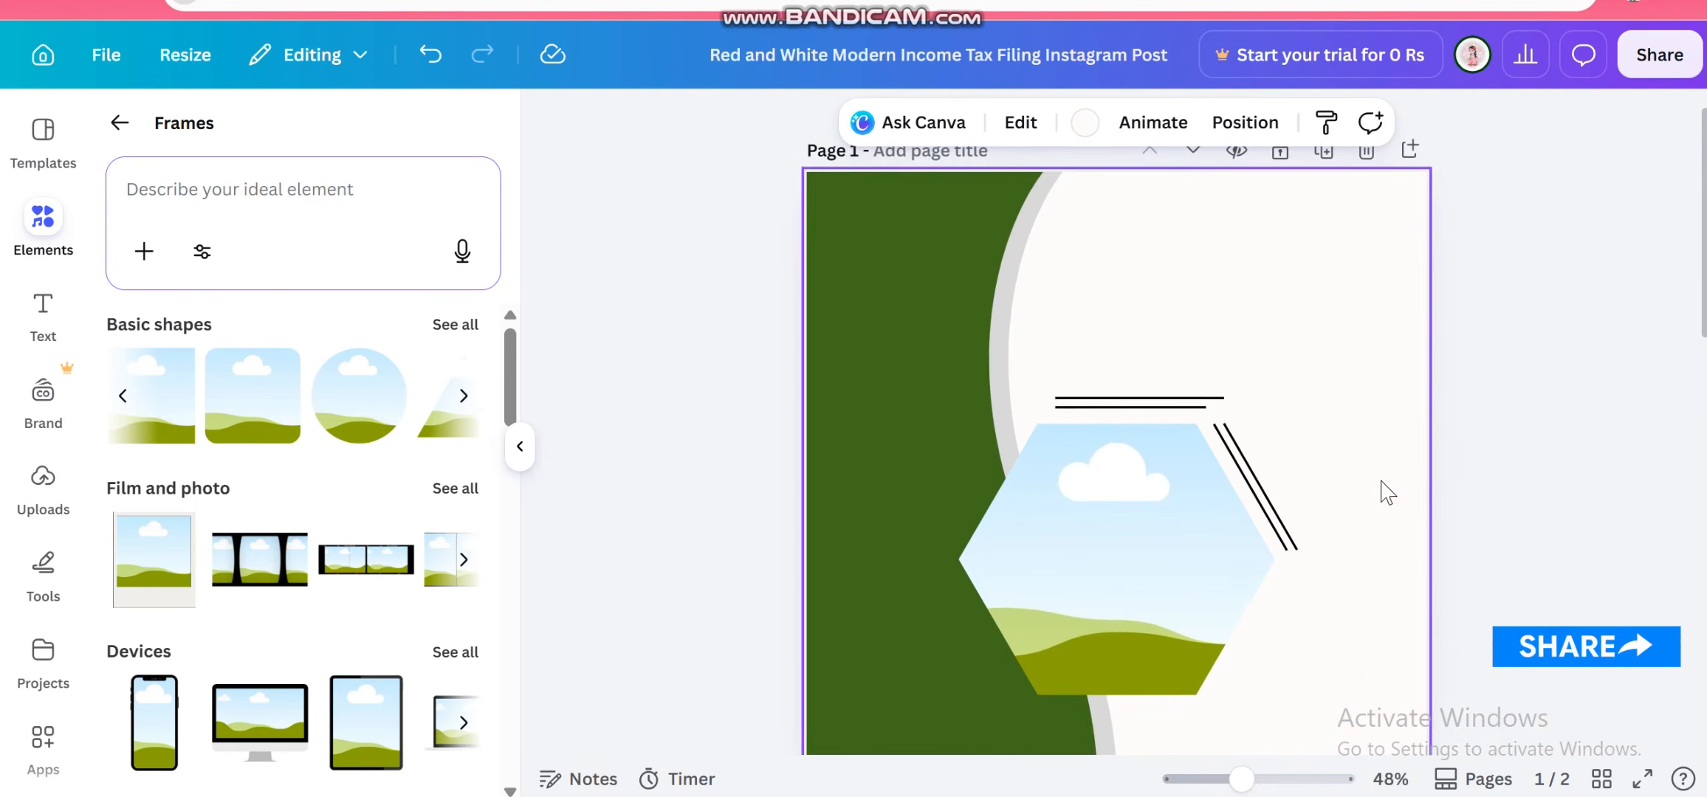
pyautogui.scroll(3, 1390, 488)
pyautogui.scroll(1, 1390, 488)
pyautogui.scroll(2, 1390, 491)
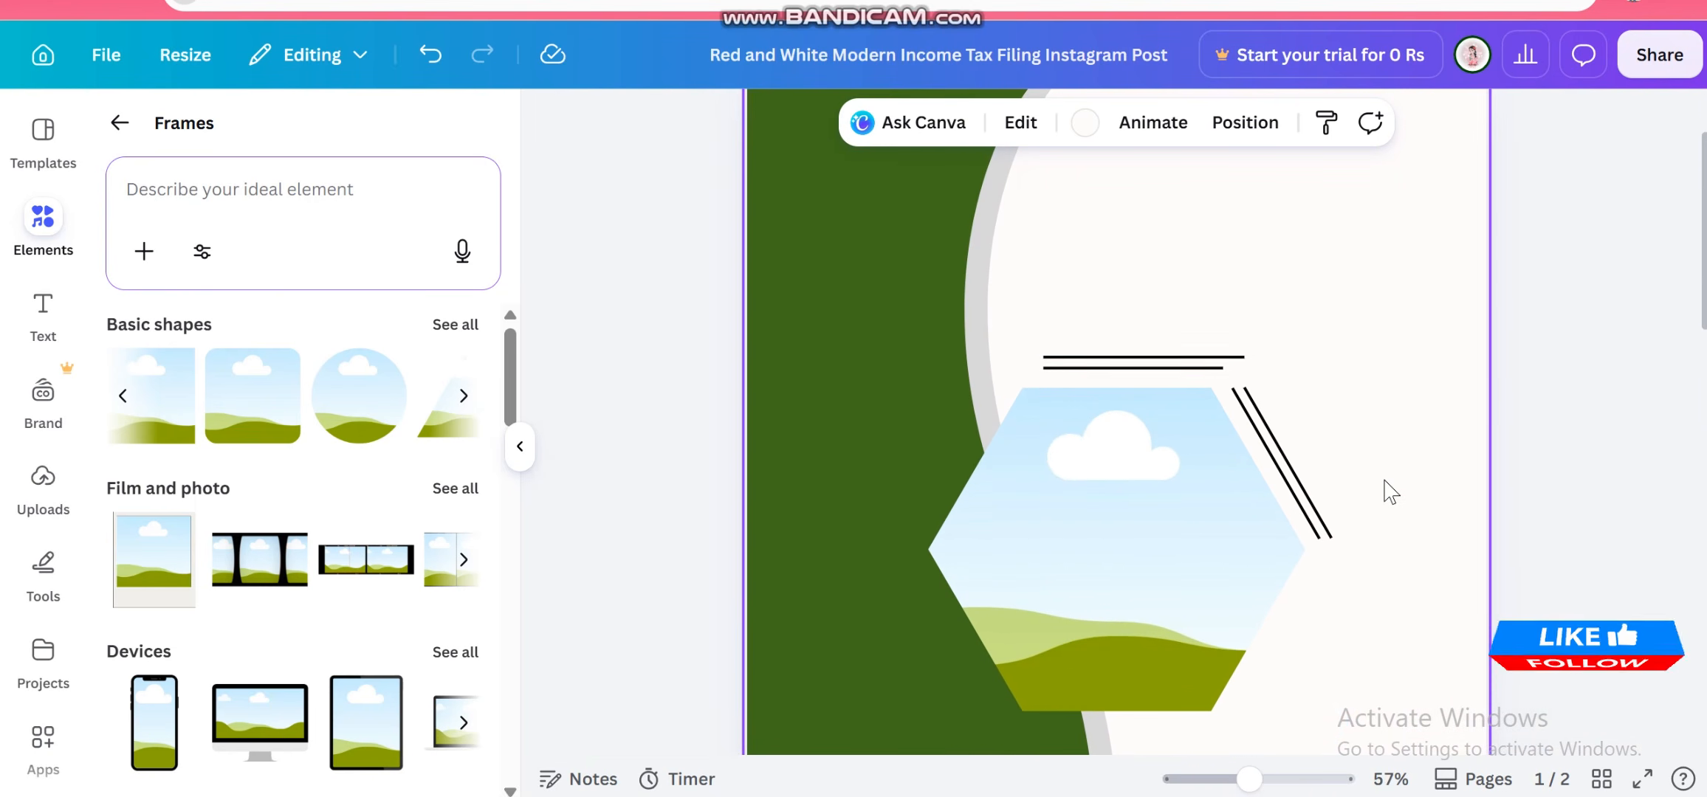
pyautogui.click(1230, 355)
pyautogui.press('Delete')
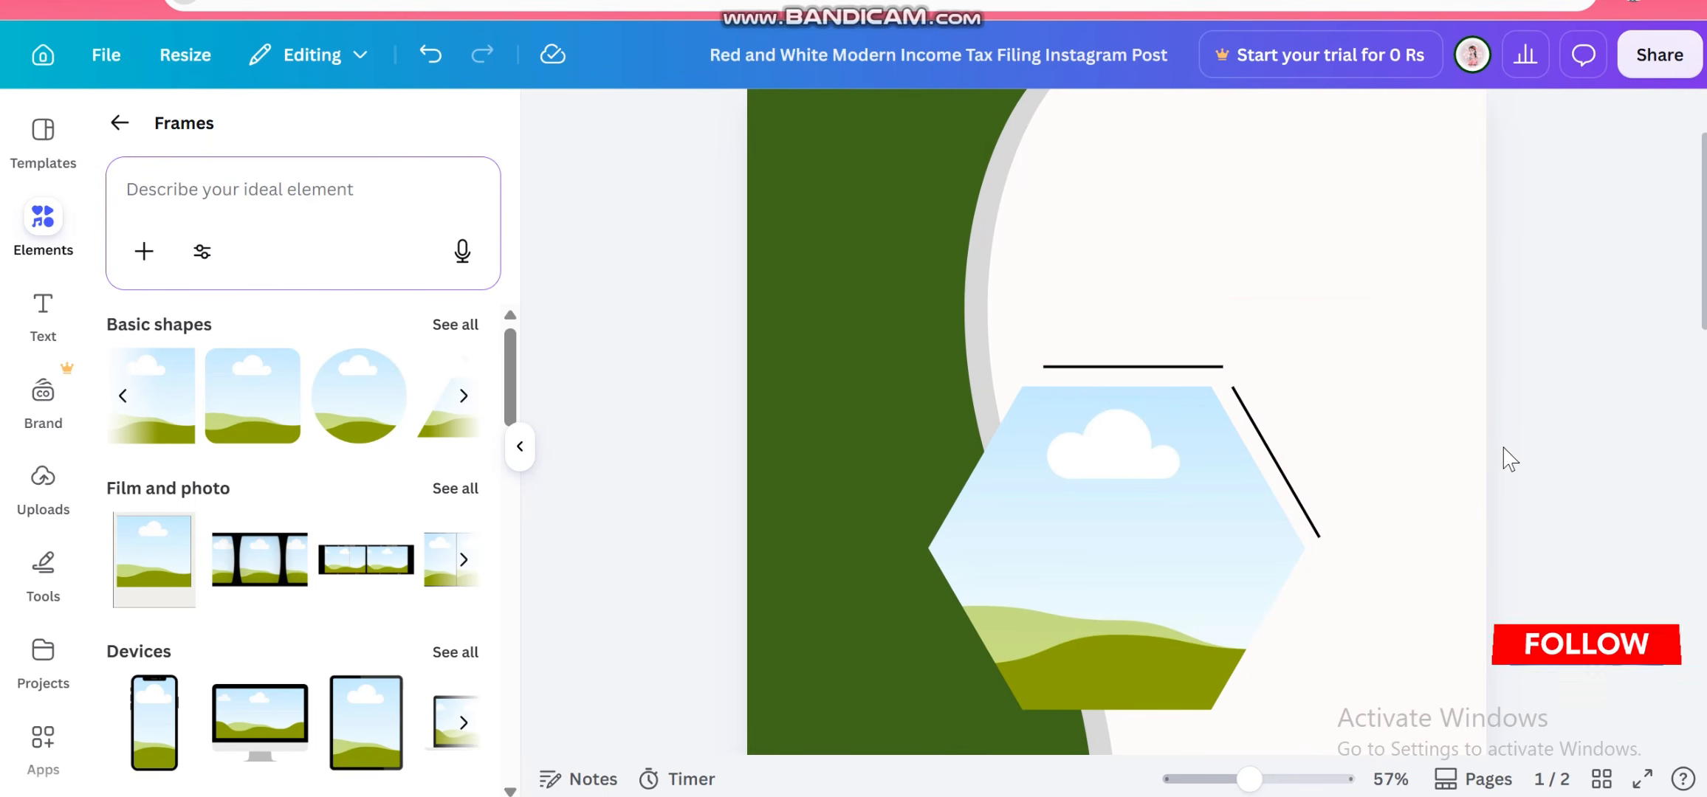
# Duplicate the horizontal line and move the copy just beneath the hexagon frame
pyautogui.scroll(-3, 1365, 453)
pyautogui.scroll(3, 1370, 453)
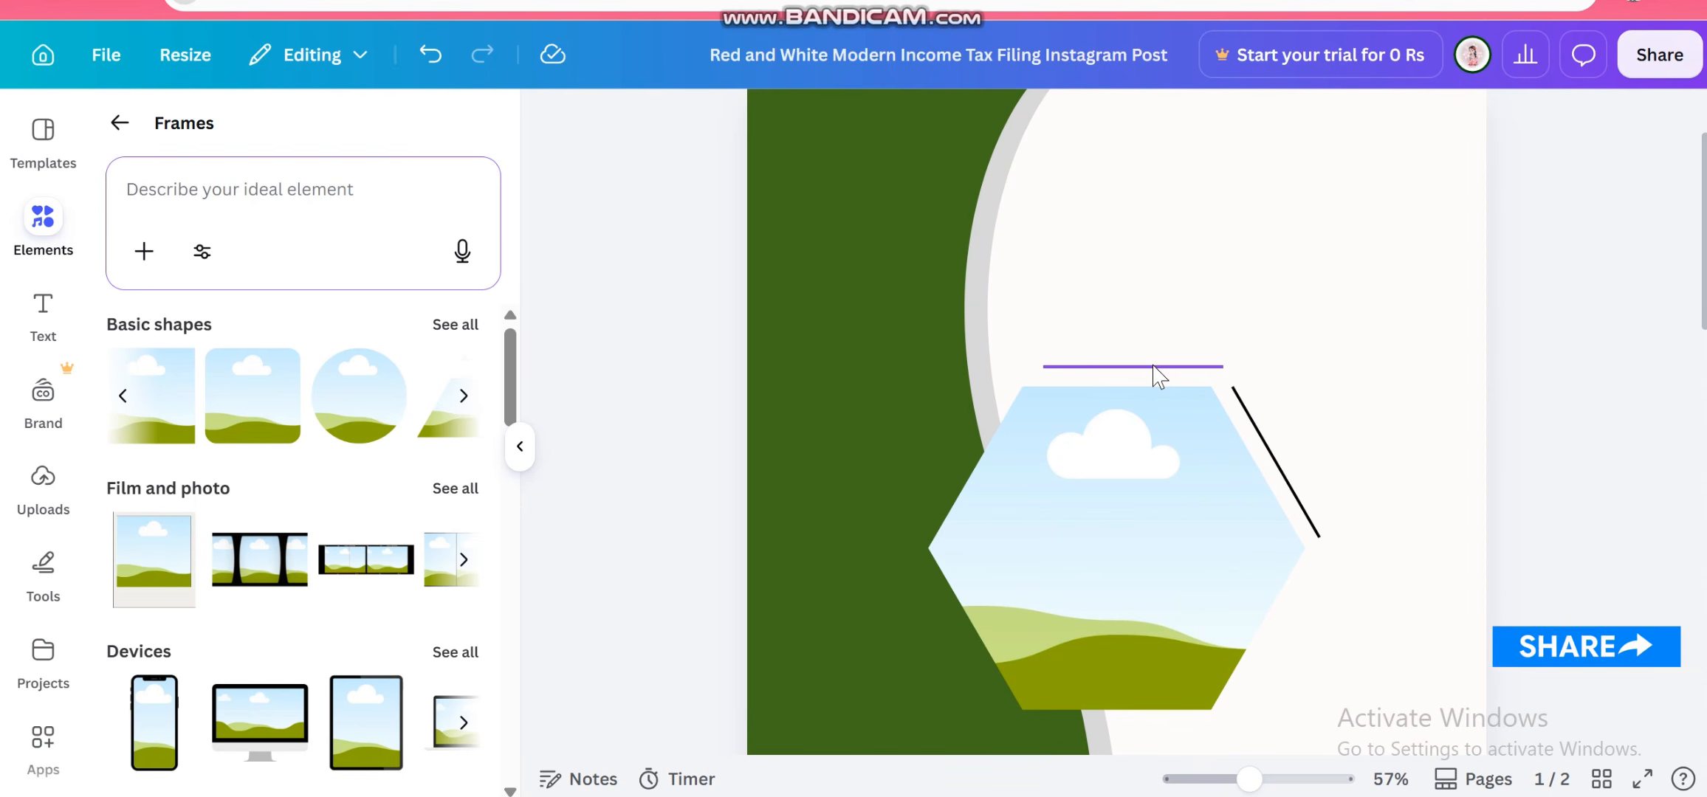
pyautogui.scroll(-1, 1159, 369)
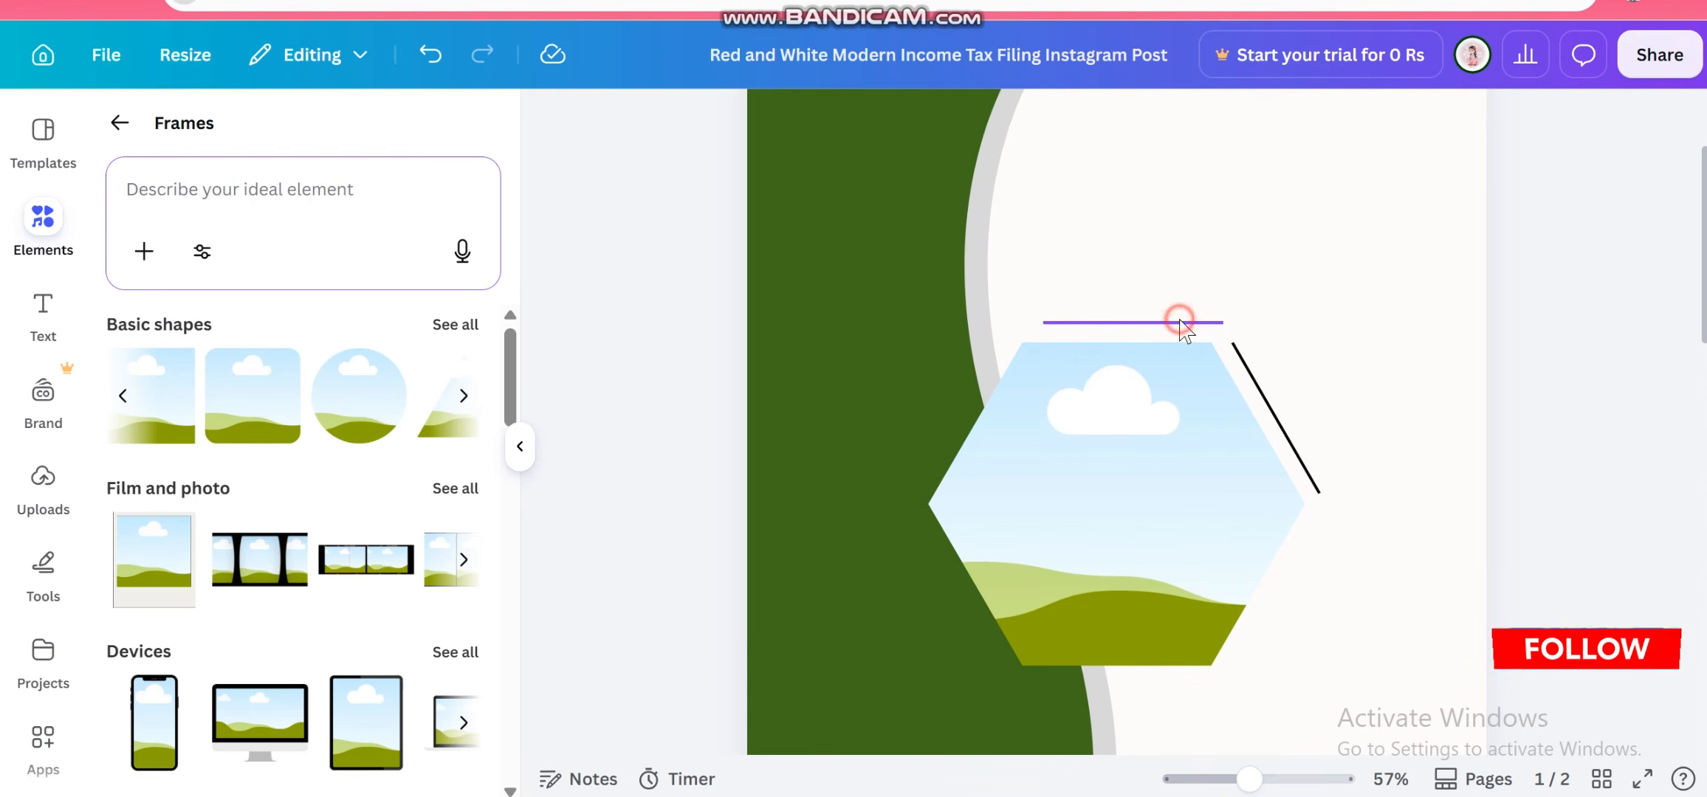
pyautogui.click(1179, 320)
pyautogui.click(1134, 271)
pyautogui.moveTo(1173, 386); pyautogui.dragTo(1148, 739)
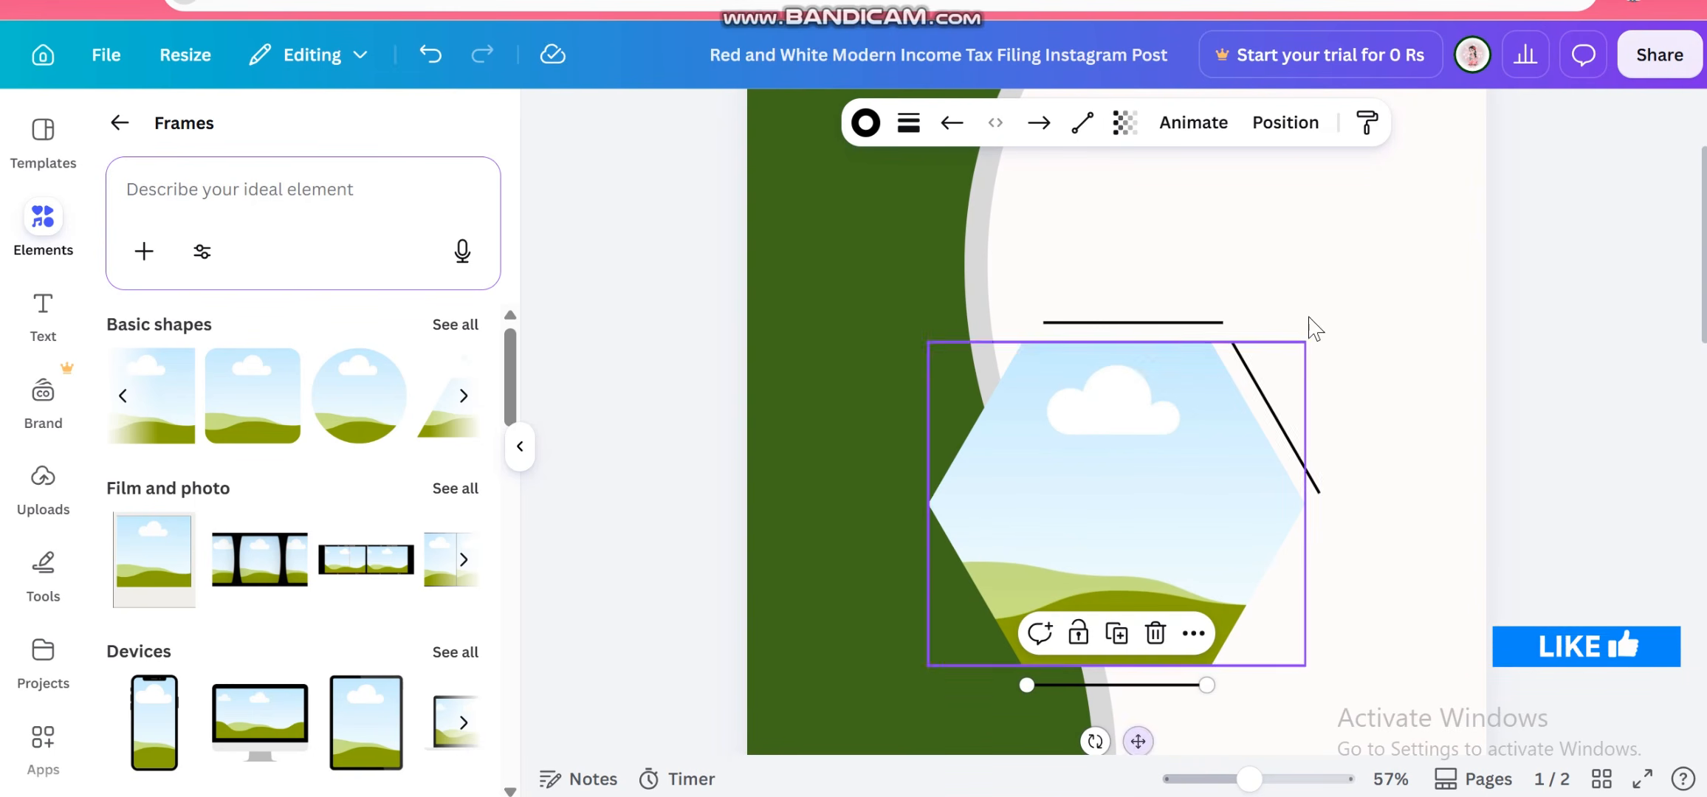
# Duplicate the diagonal line and place the copy along the hexagon's lower-left edge
pyautogui.click(1283, 434)
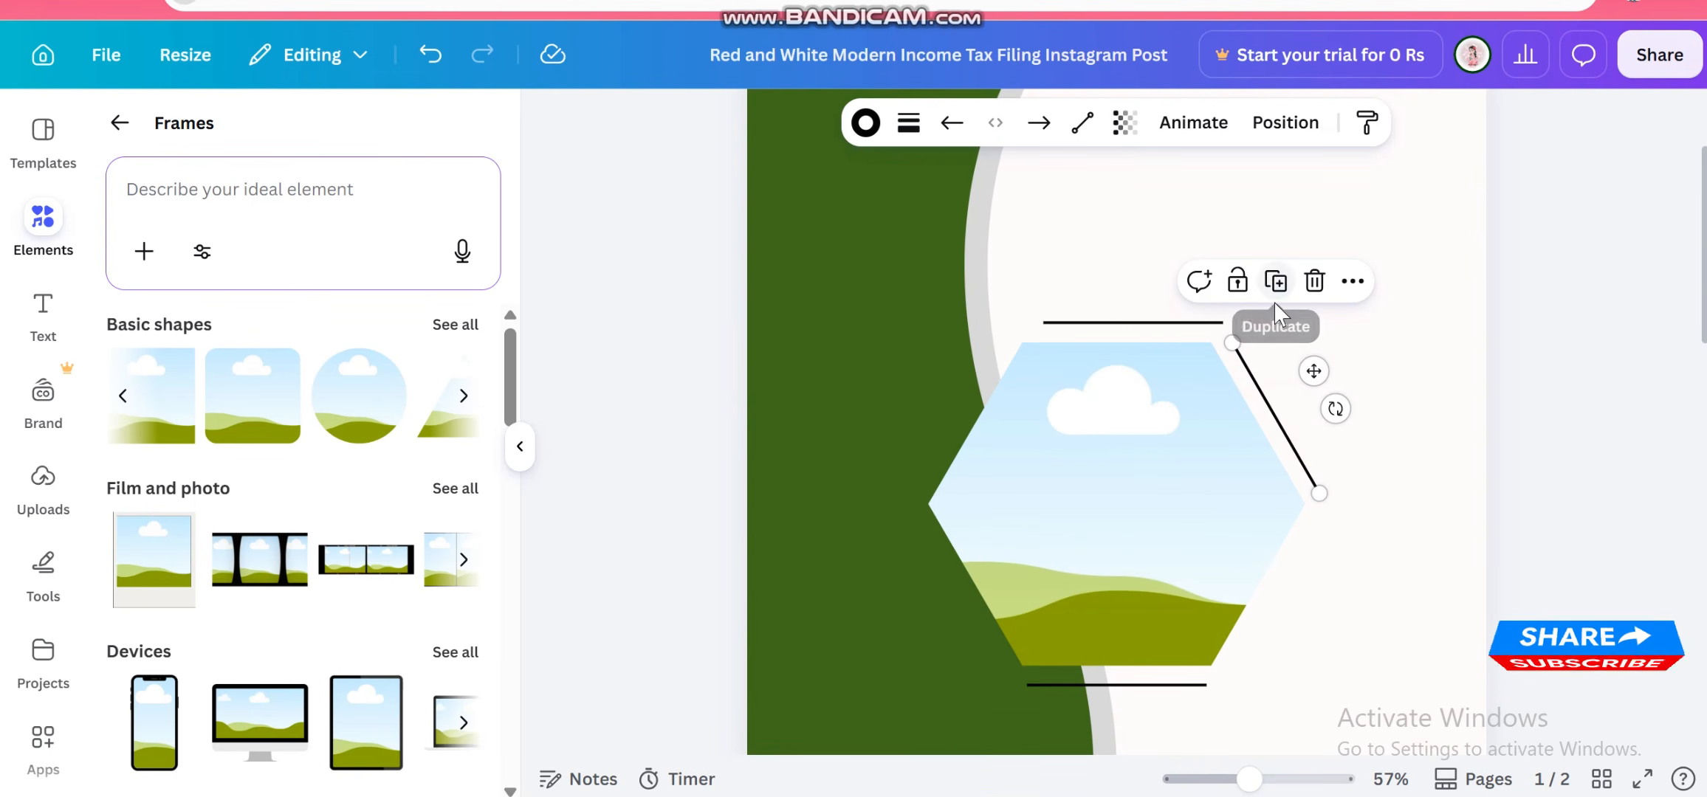
pyautogui.moveTo(1324, 382); pyautogui.dragTo(998, 558)
pyautogui.click(1395, 560)
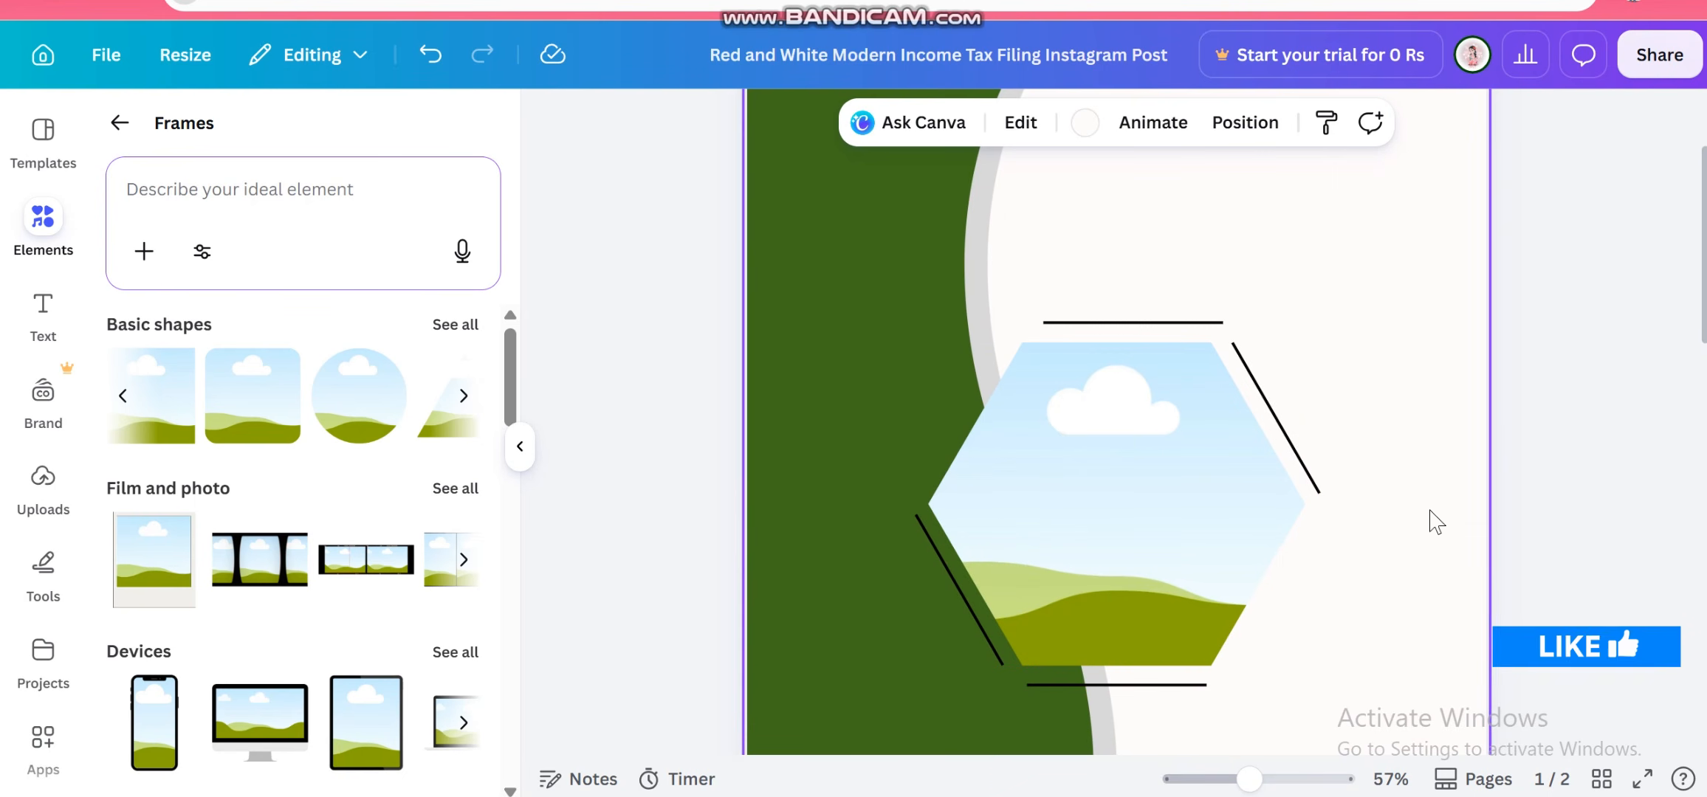
# Select the hexagon frame and search the Frames category for study
pyautogui.scroll(-5, 1437, 521)
pyautogui.scroll(2, 1296, 495)
pyautogui.click(1134, 508)
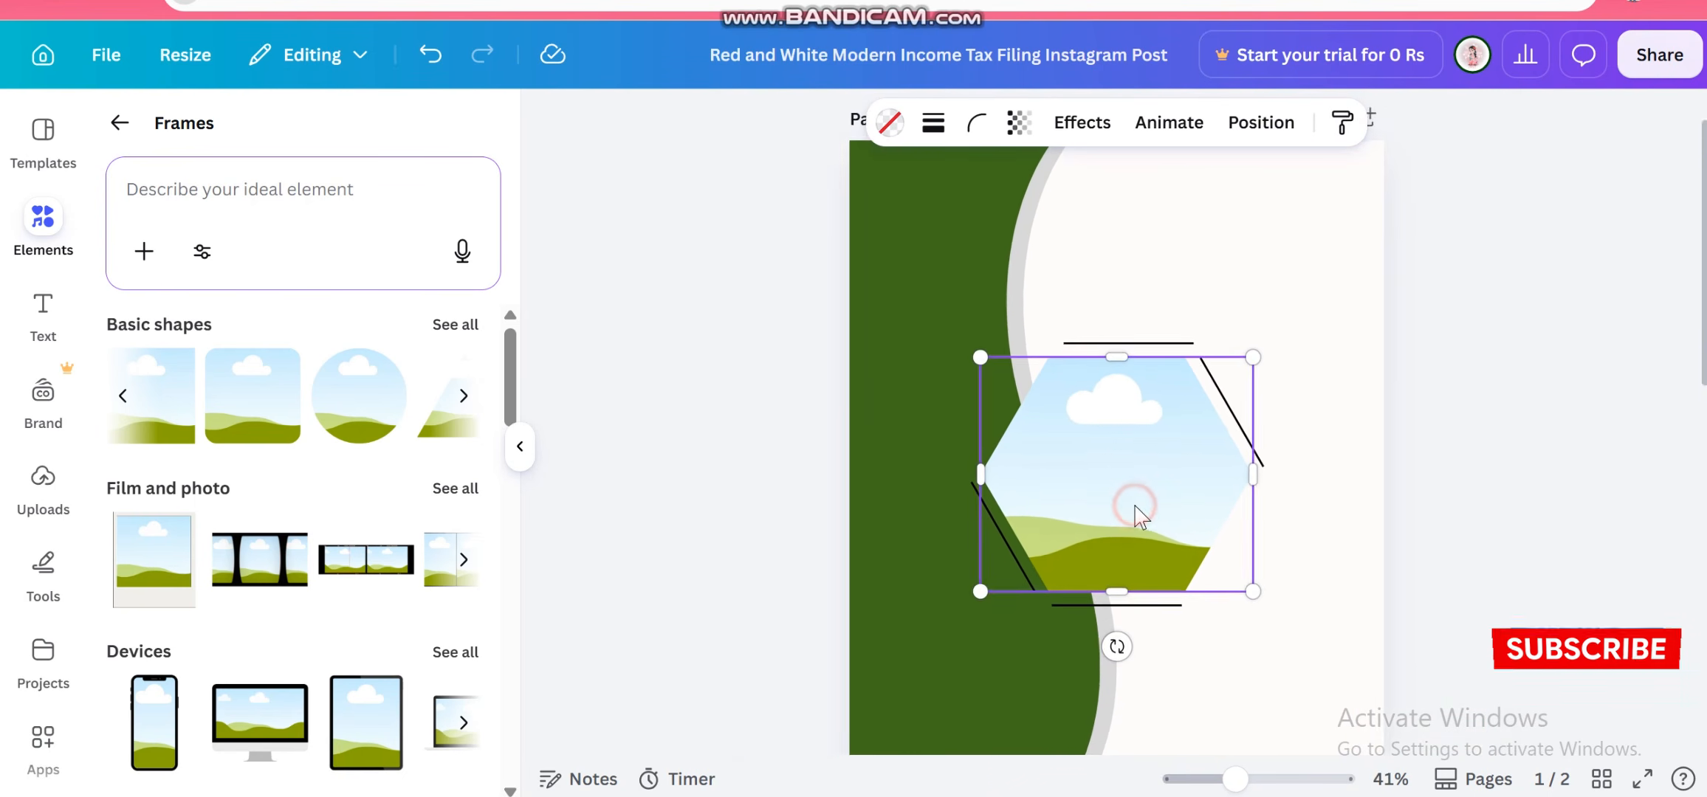
pyautogui.click(350, 196)
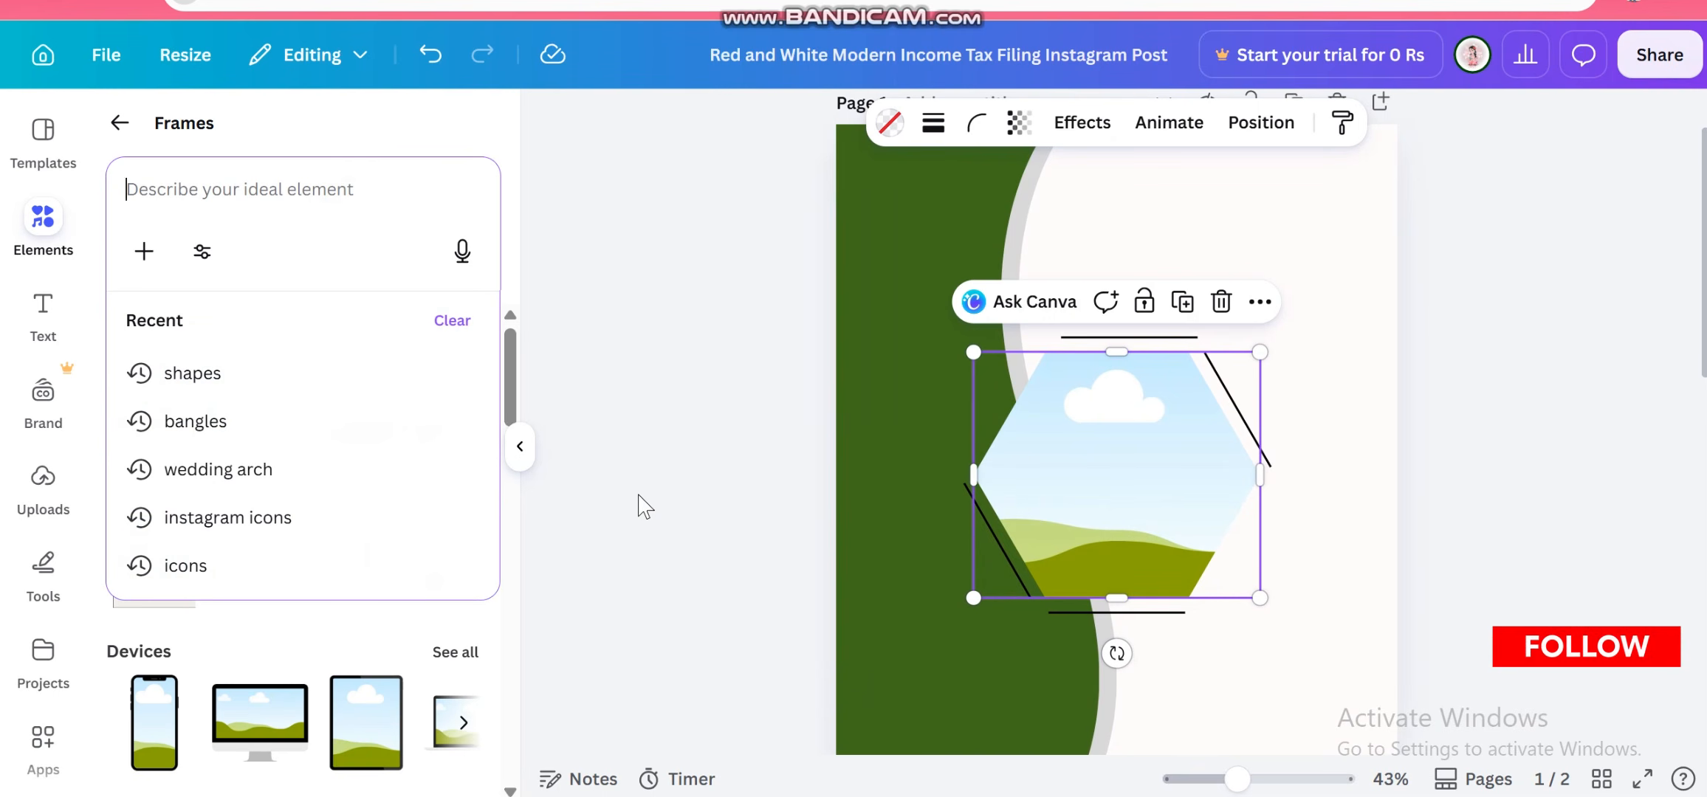
pyautogui.write('stuf')
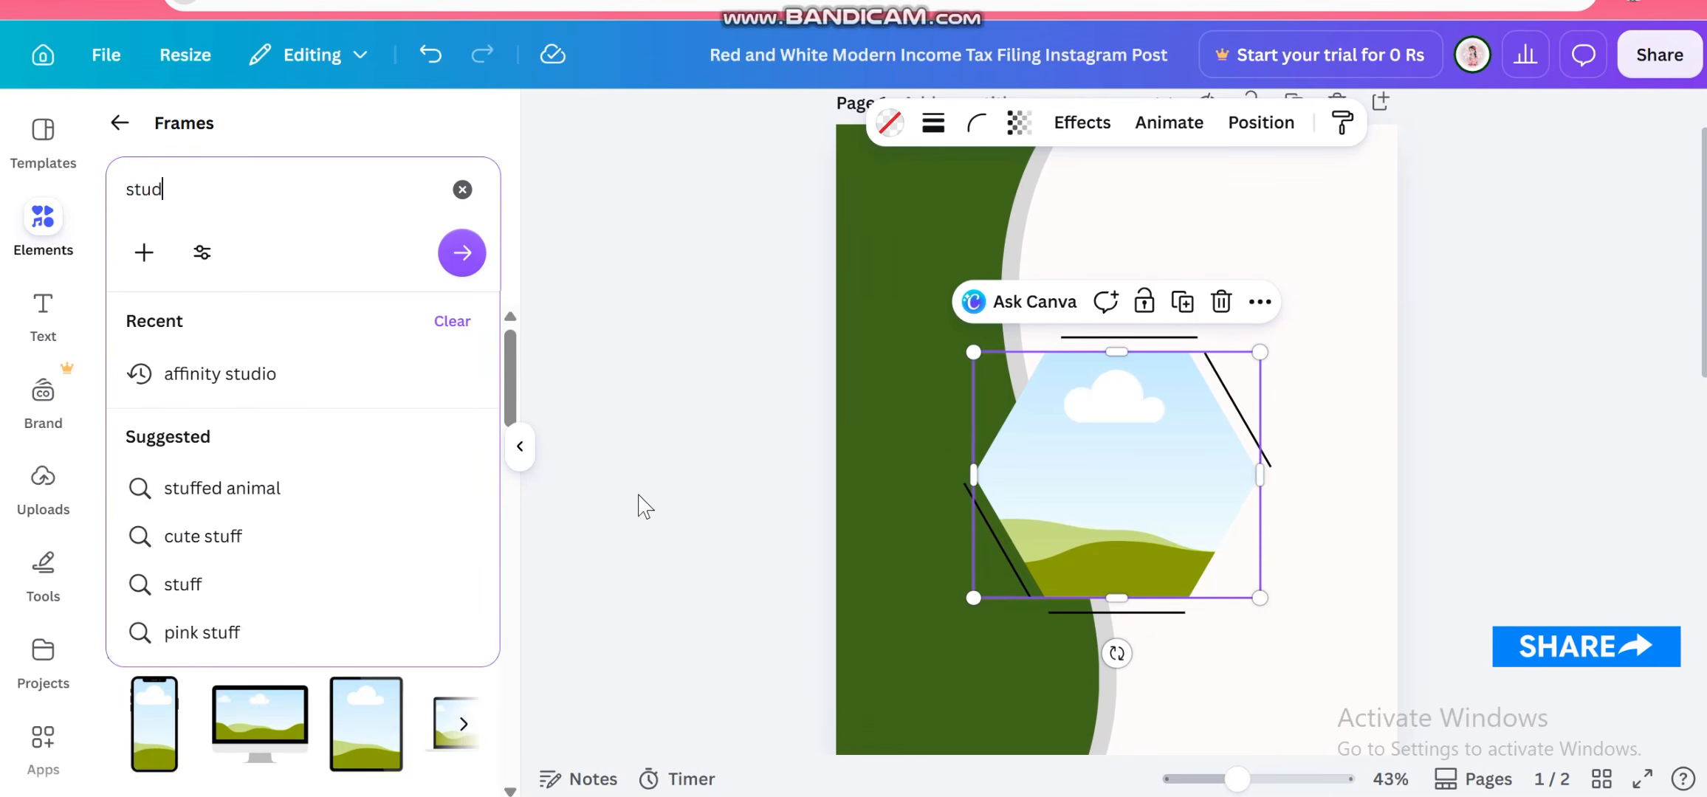
pyautogui.press('BackSpace')
pyautogui.write('dy')
pyautogui.press('Return')
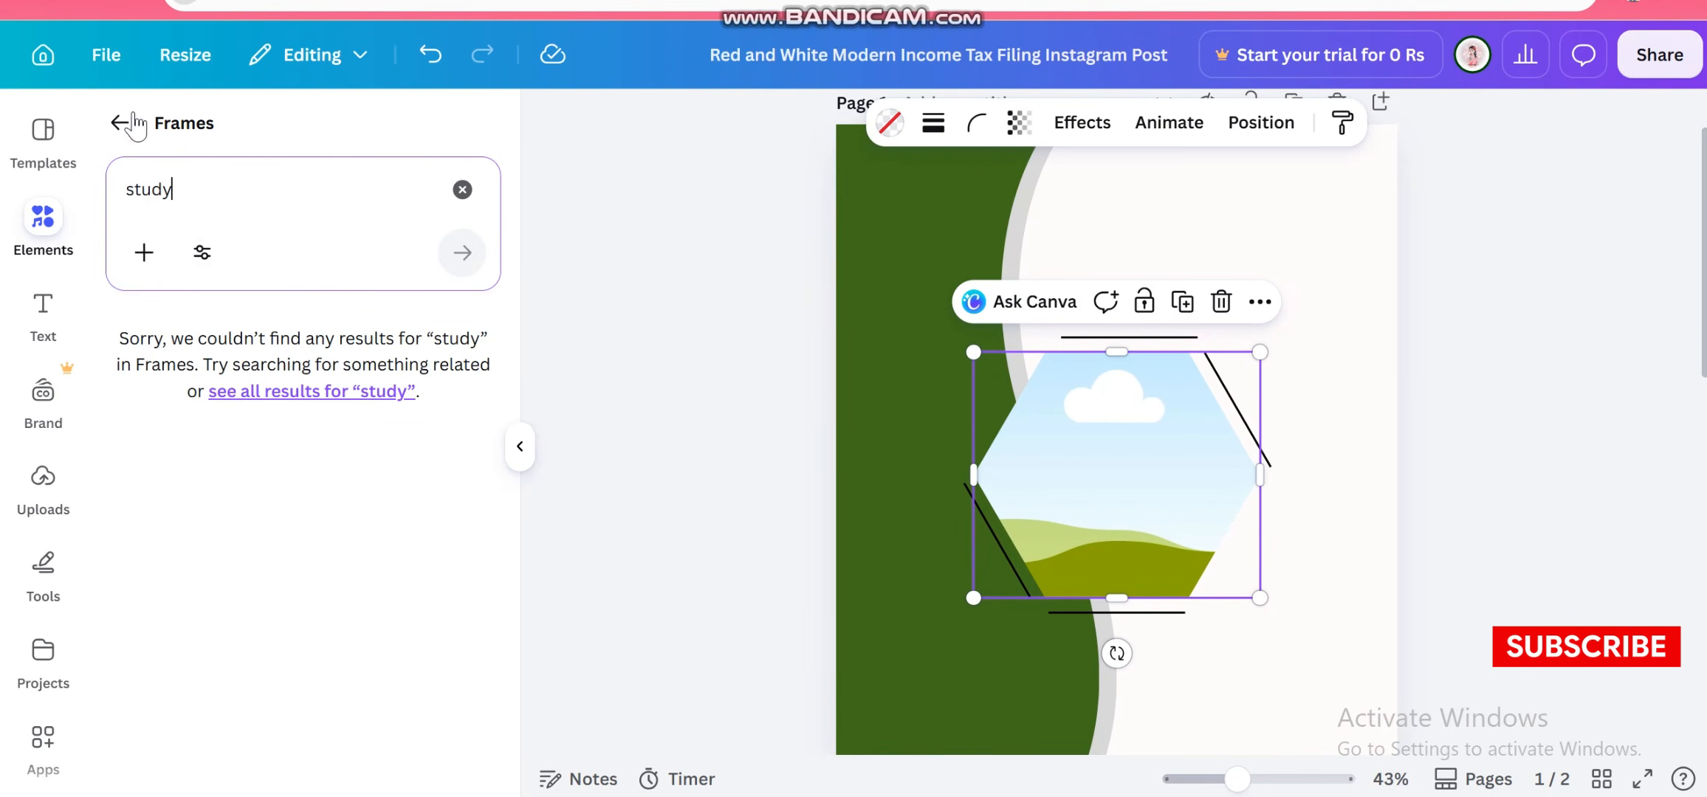
# Return to all elements and search for study
pyautogui.click(133, 124)
pyautogui.click(217, 161)
pyautogui.write('s')
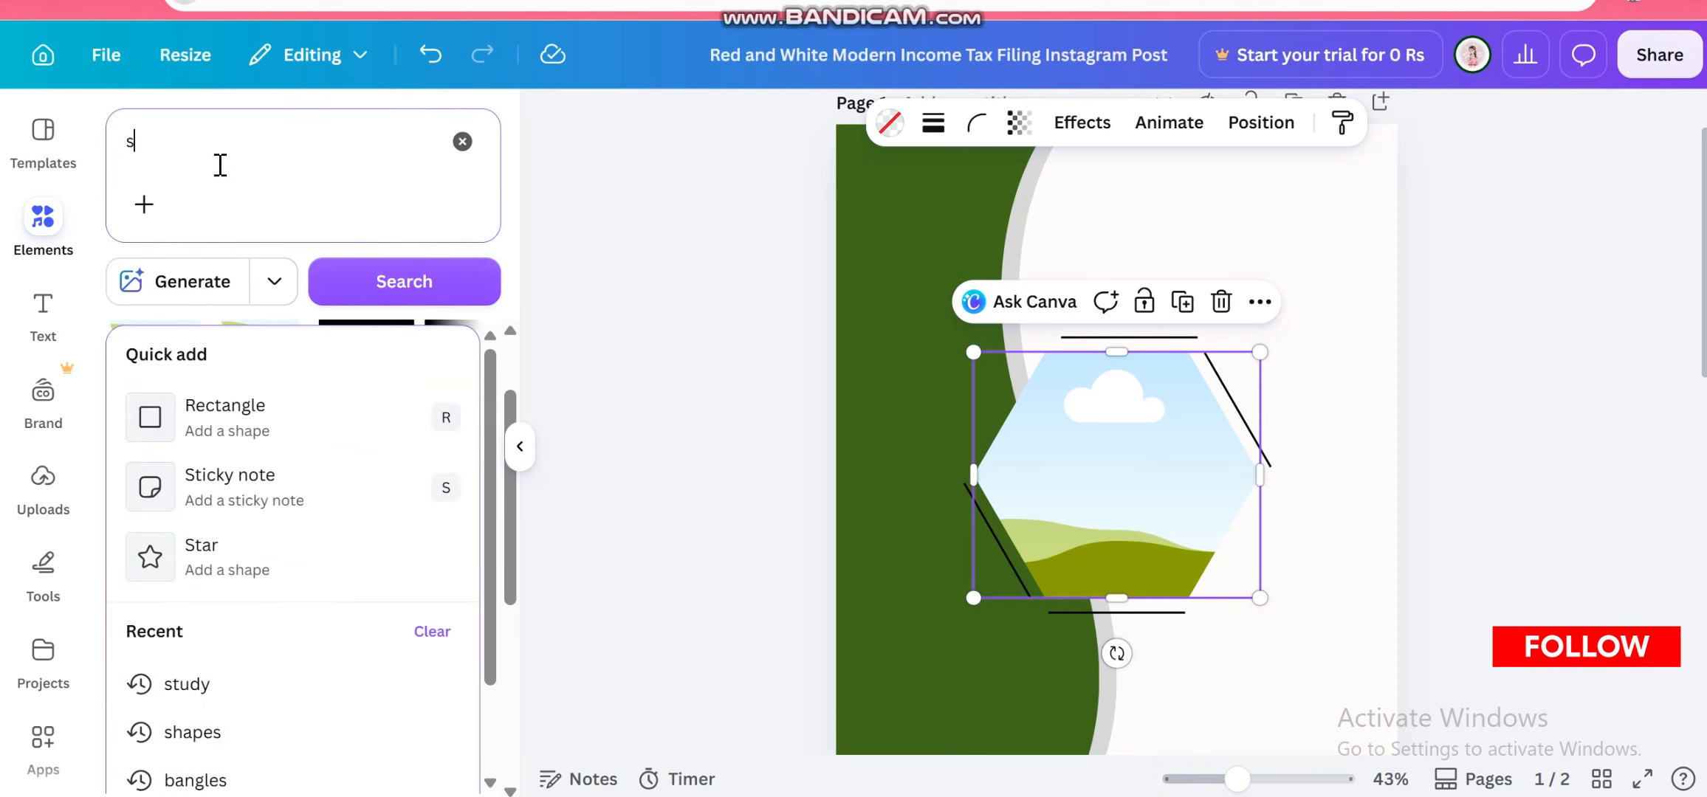
pyautogui.write('udy')
pyautogui.press('Return')
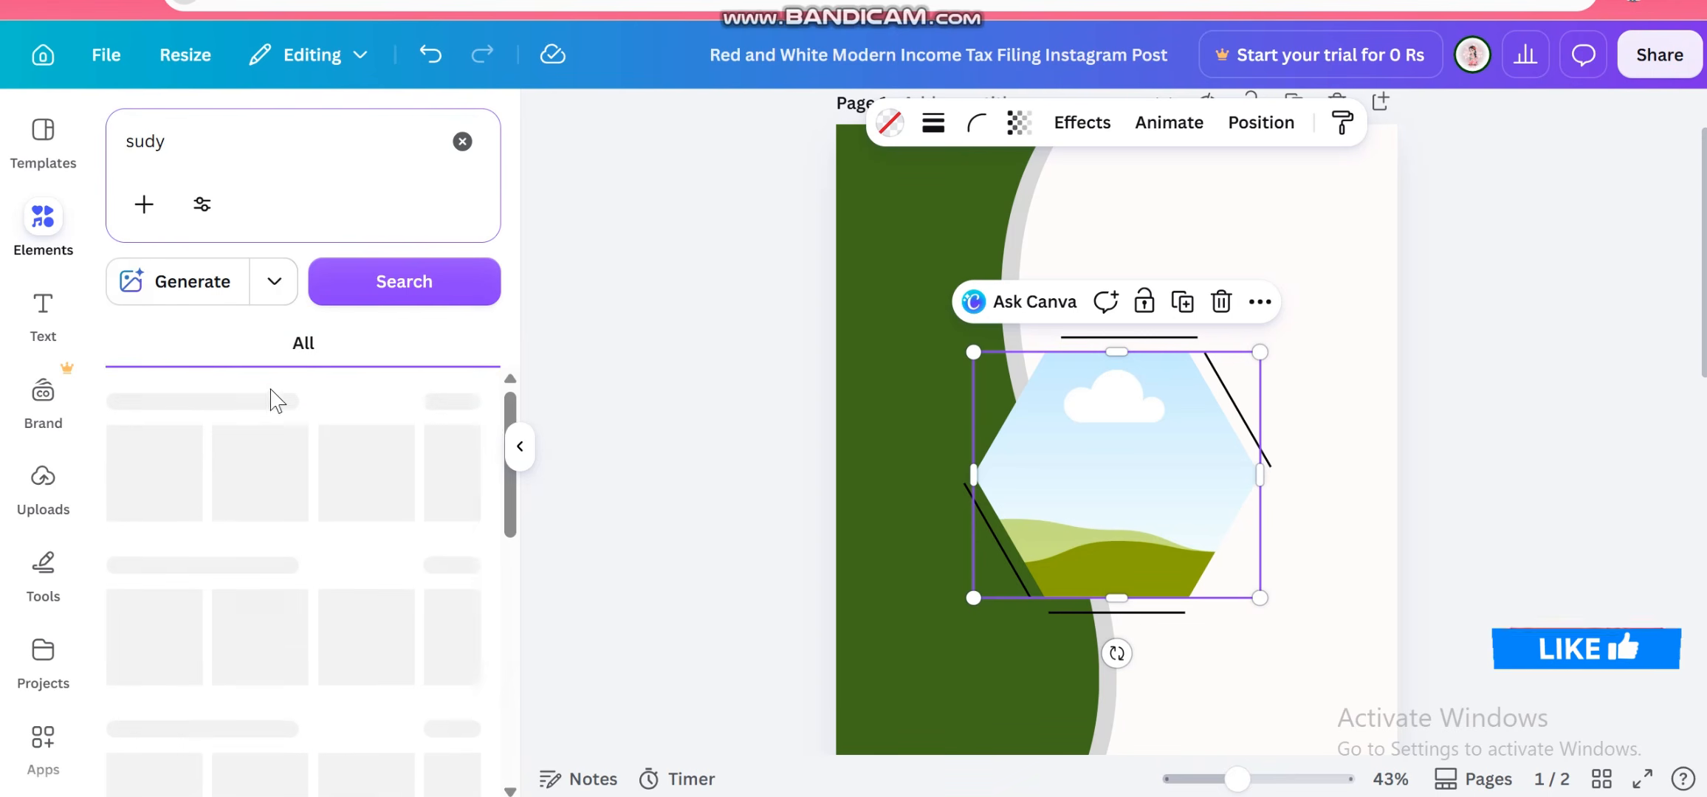
pyautogui.click(142, 141)
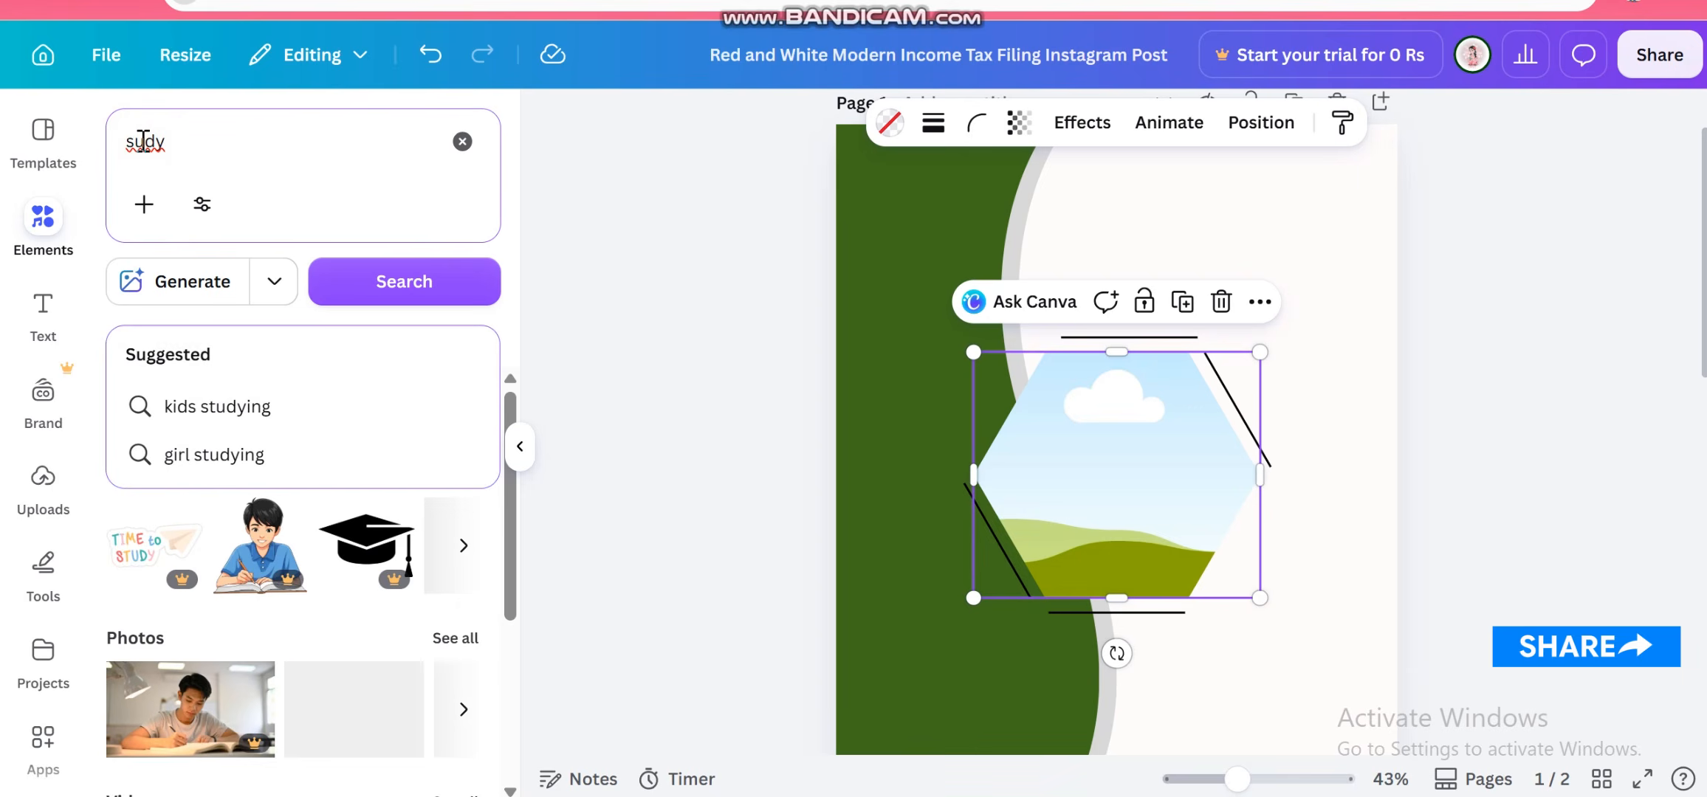
pyautogui.write('t')
pyautogui.press('Return')
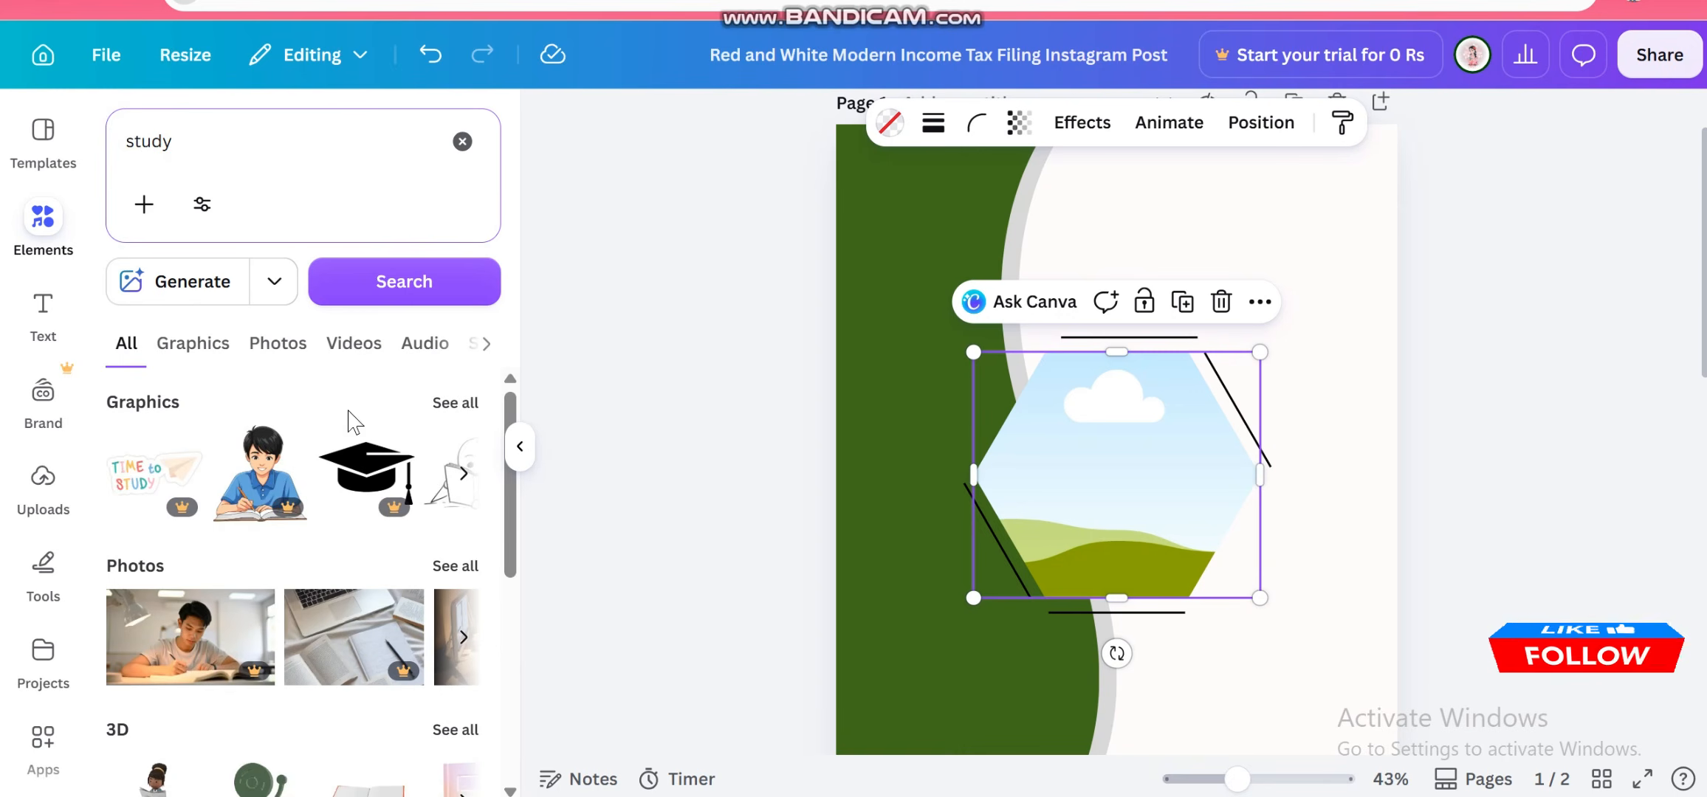
# Browse the study photo results for a suitable image
pyautogui.scroll(-5, 361, 488)
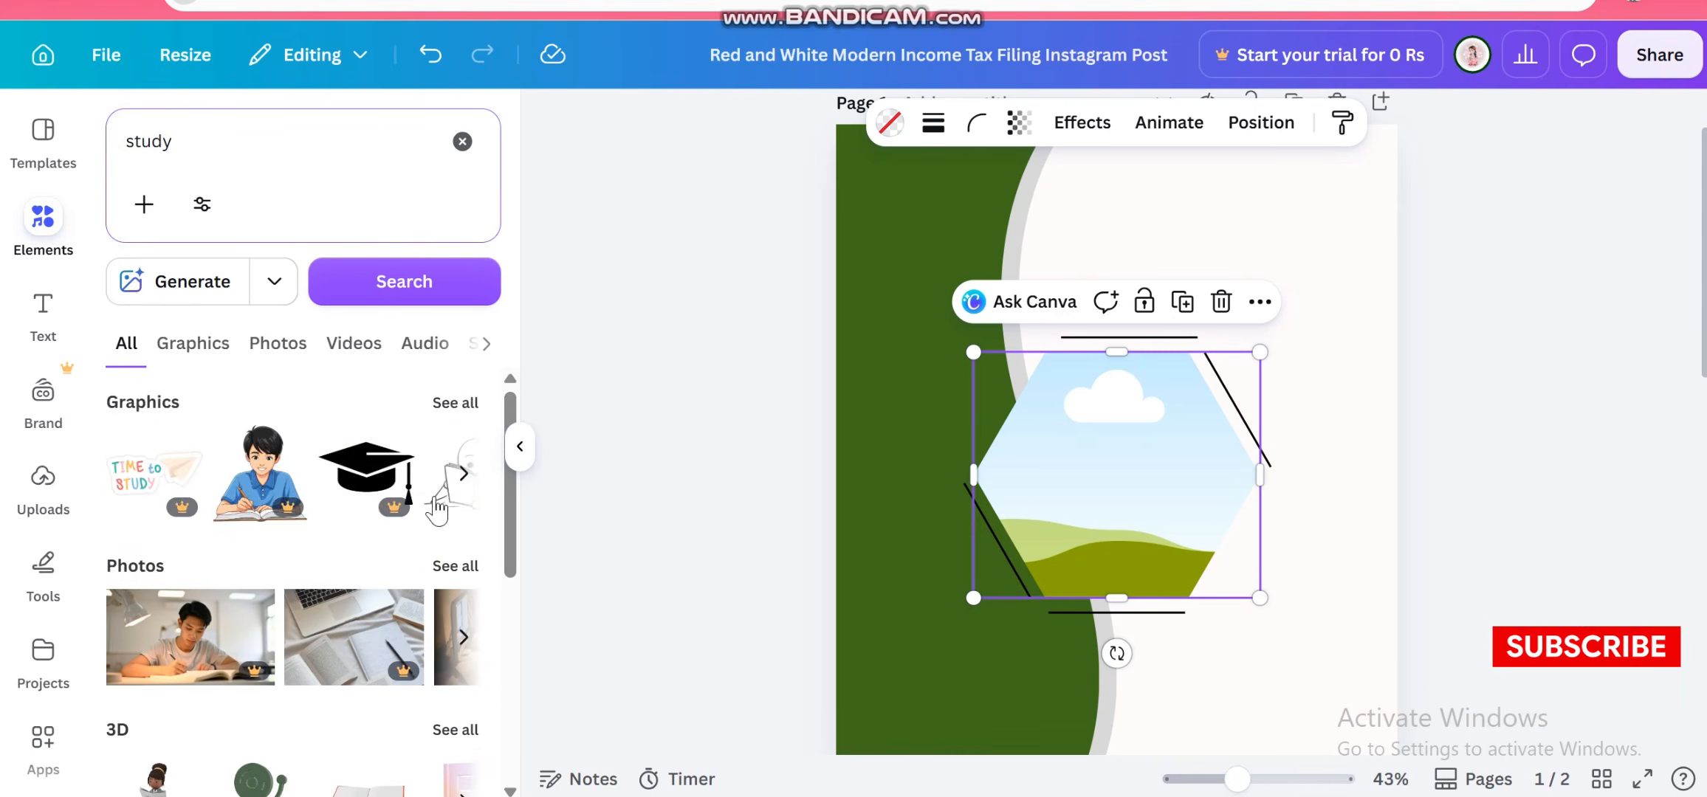
pyautogui.click(446, 563)
pyautogui.scroll(-10, 332, 579)
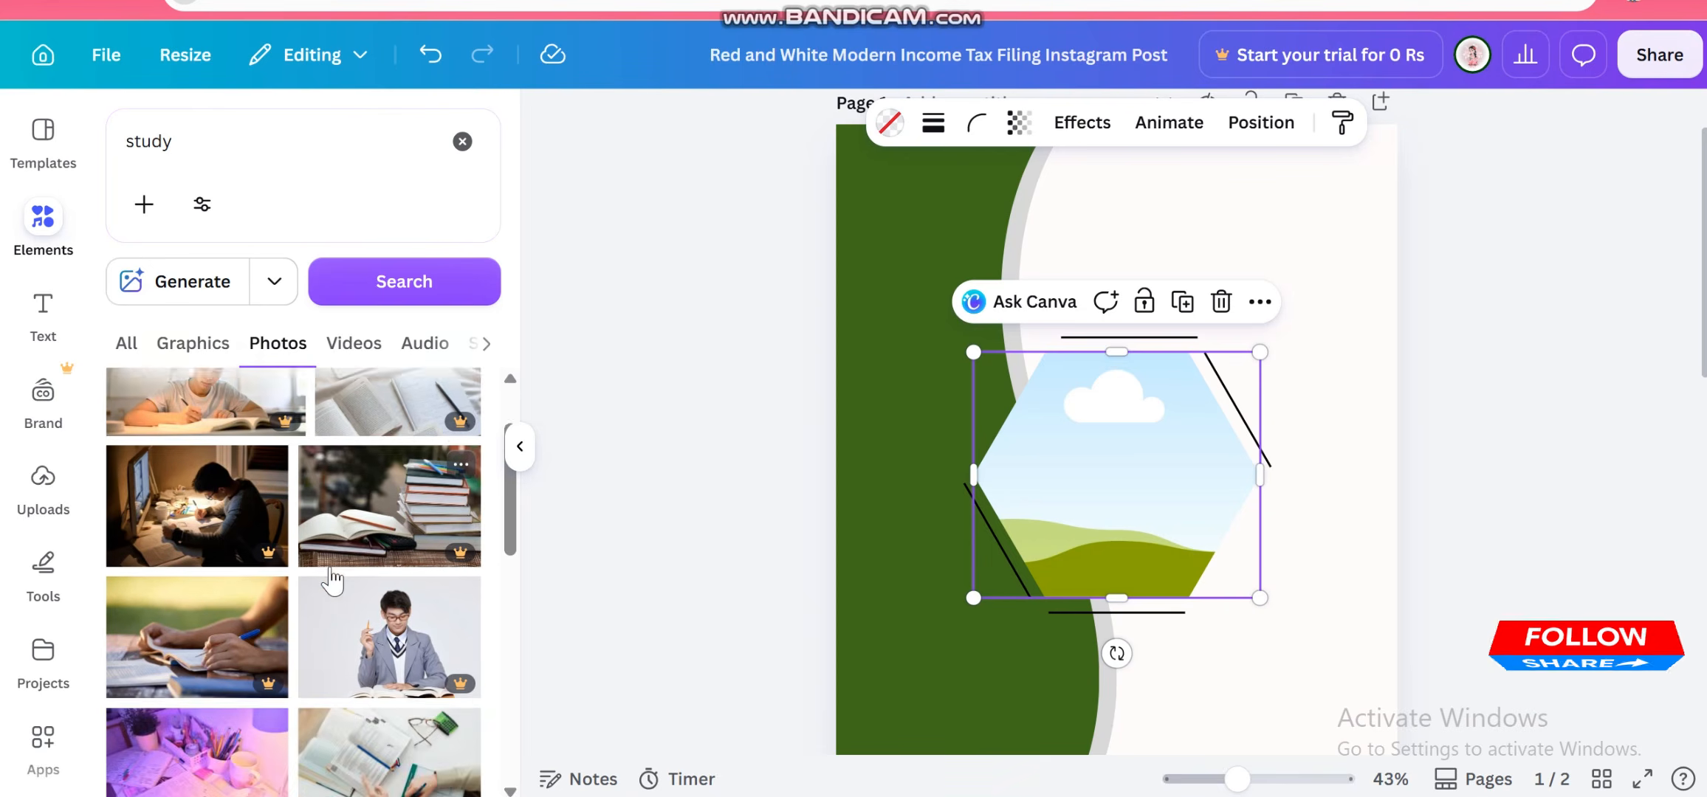
pyautogui.scroll(-3, 332, 579)
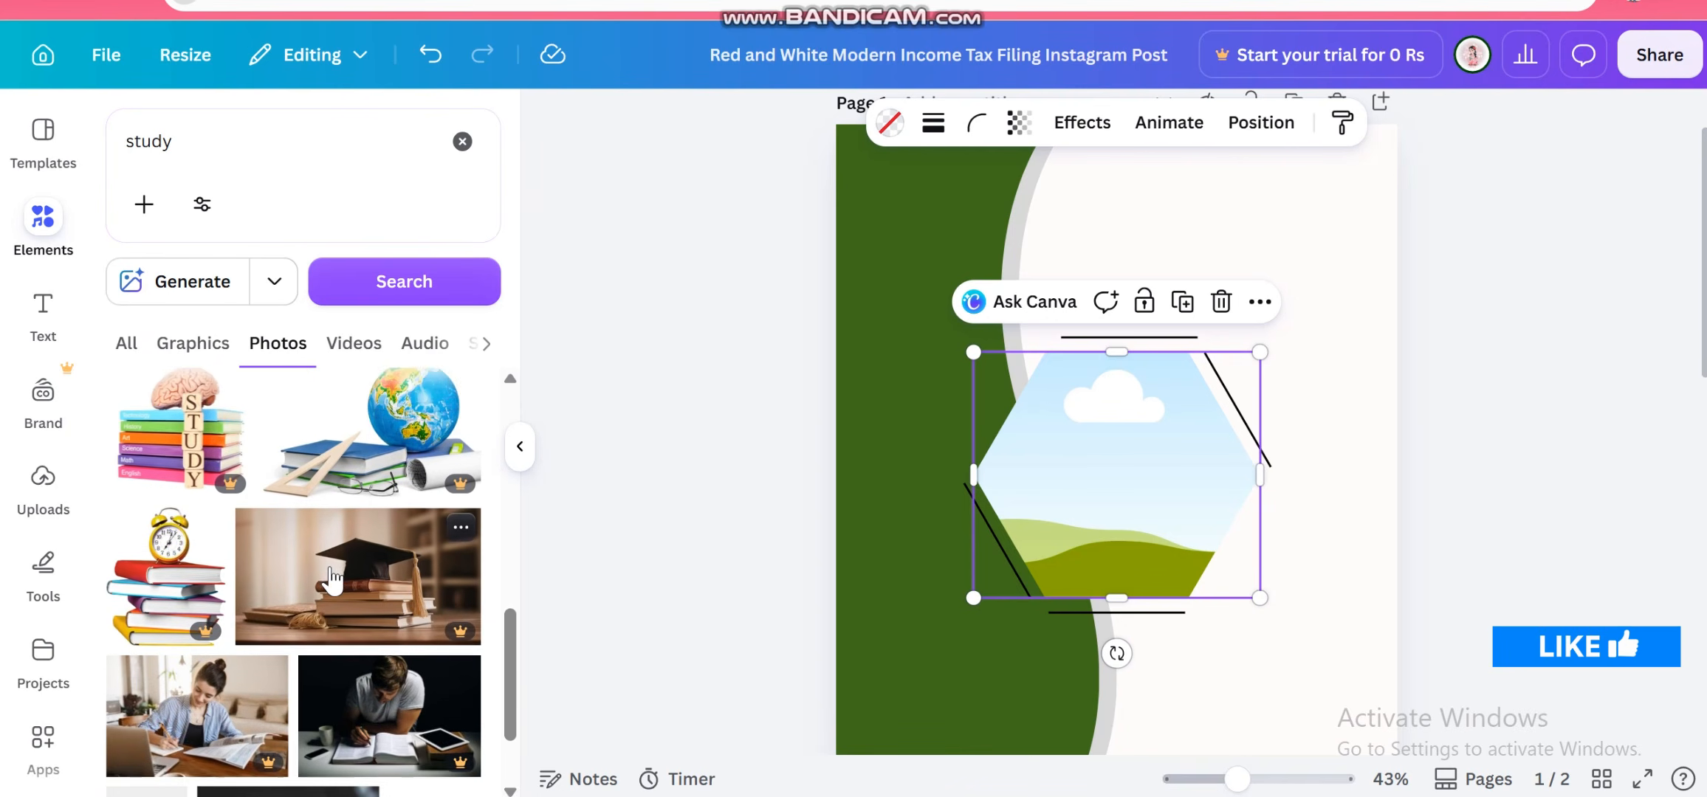
pyautogui.scroll(-5, 333, 580)
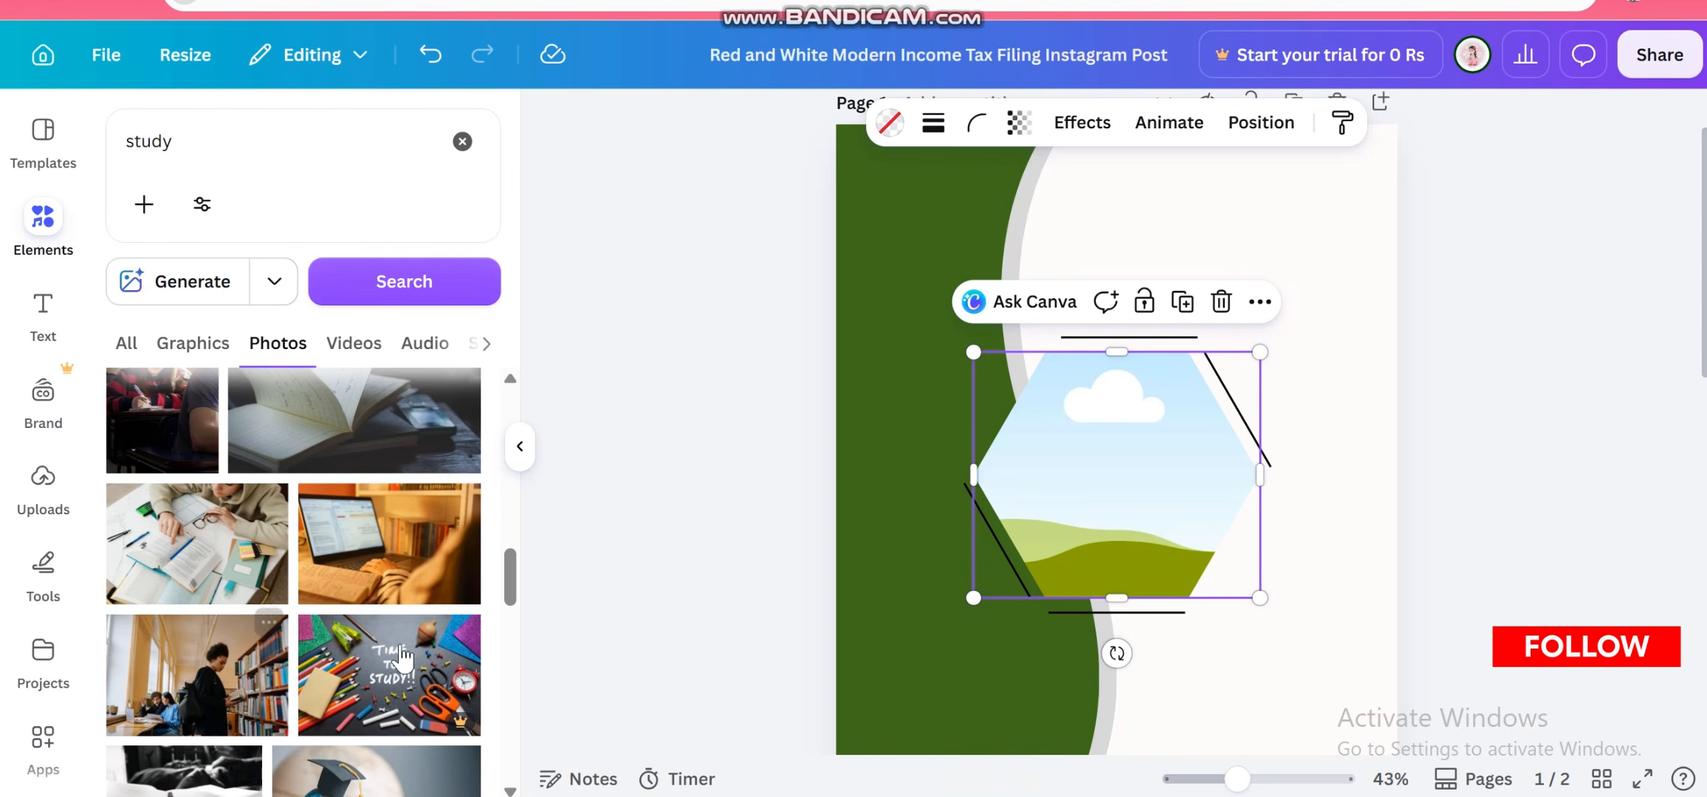
pyautogui.scroll(-5, 401, 657)
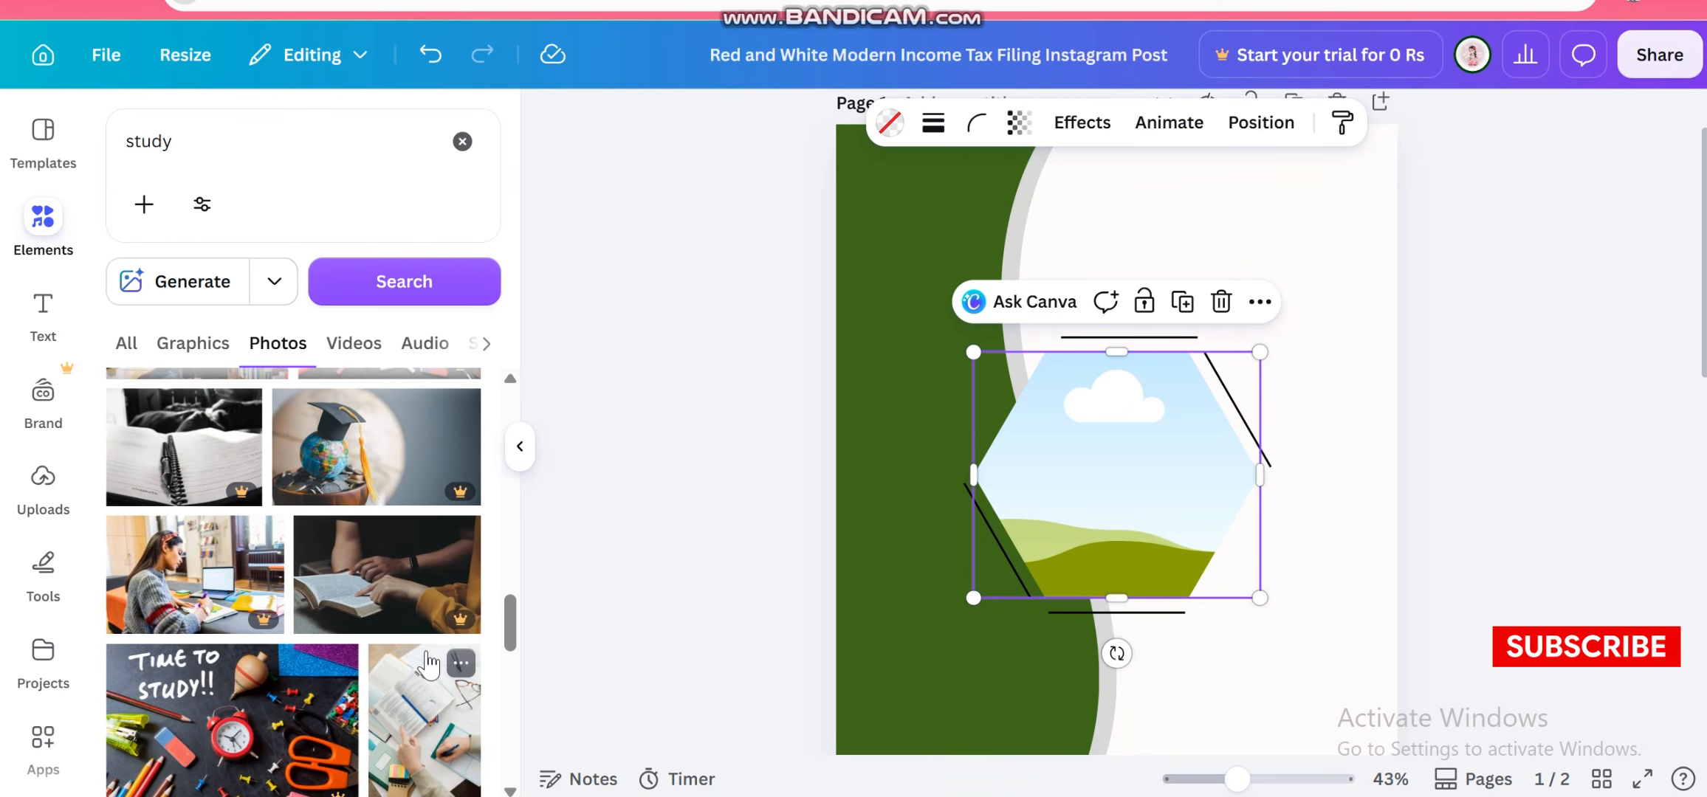
pyautogui.scroll(-5, 428, 664)
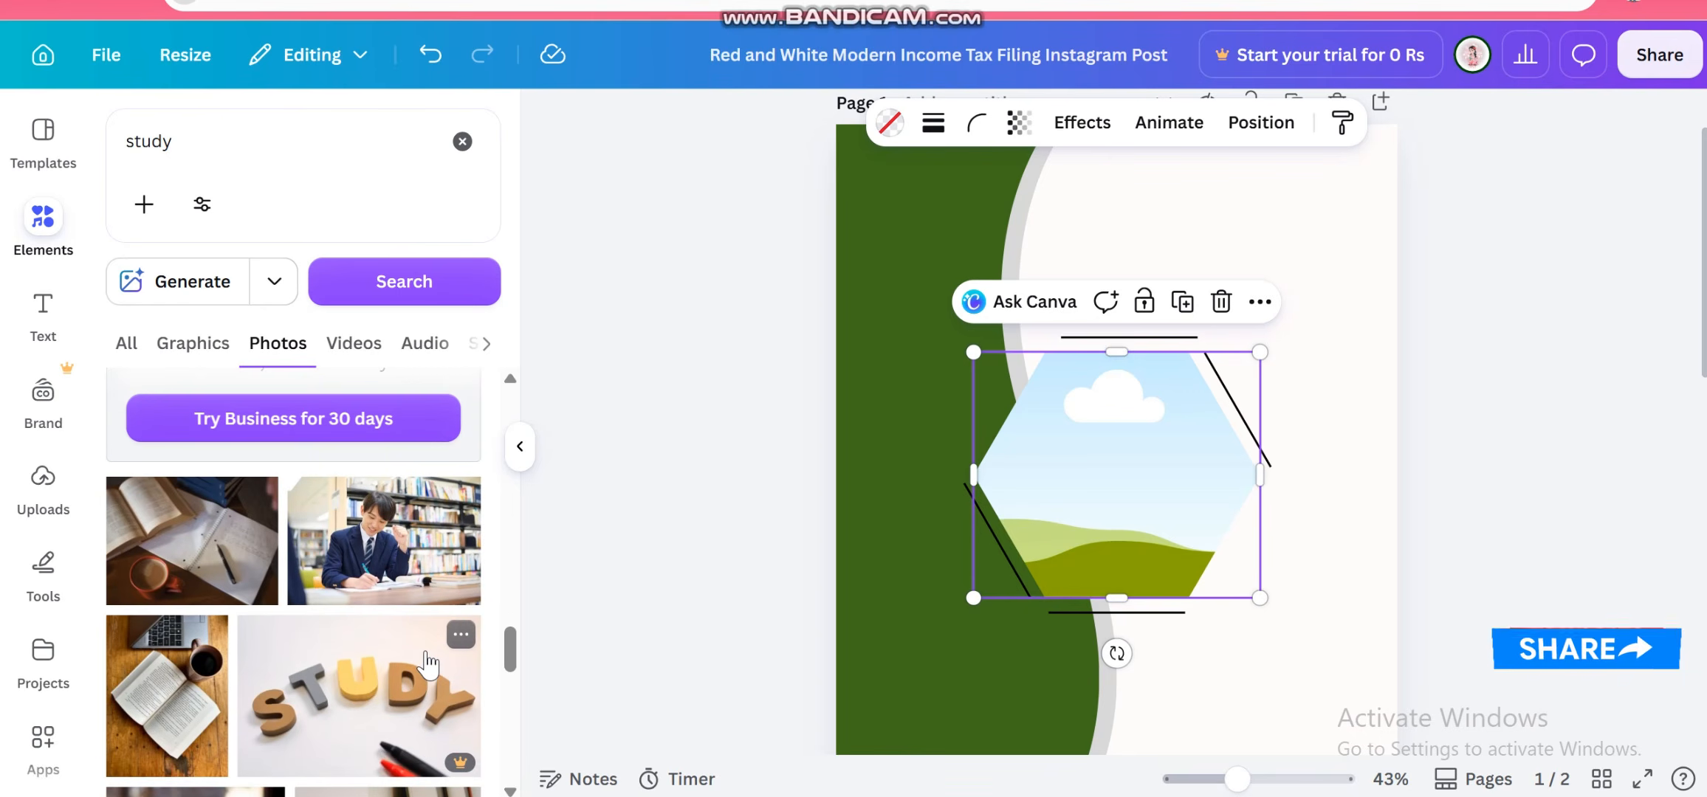
pyautogui.scroll(-3, 428, 664)
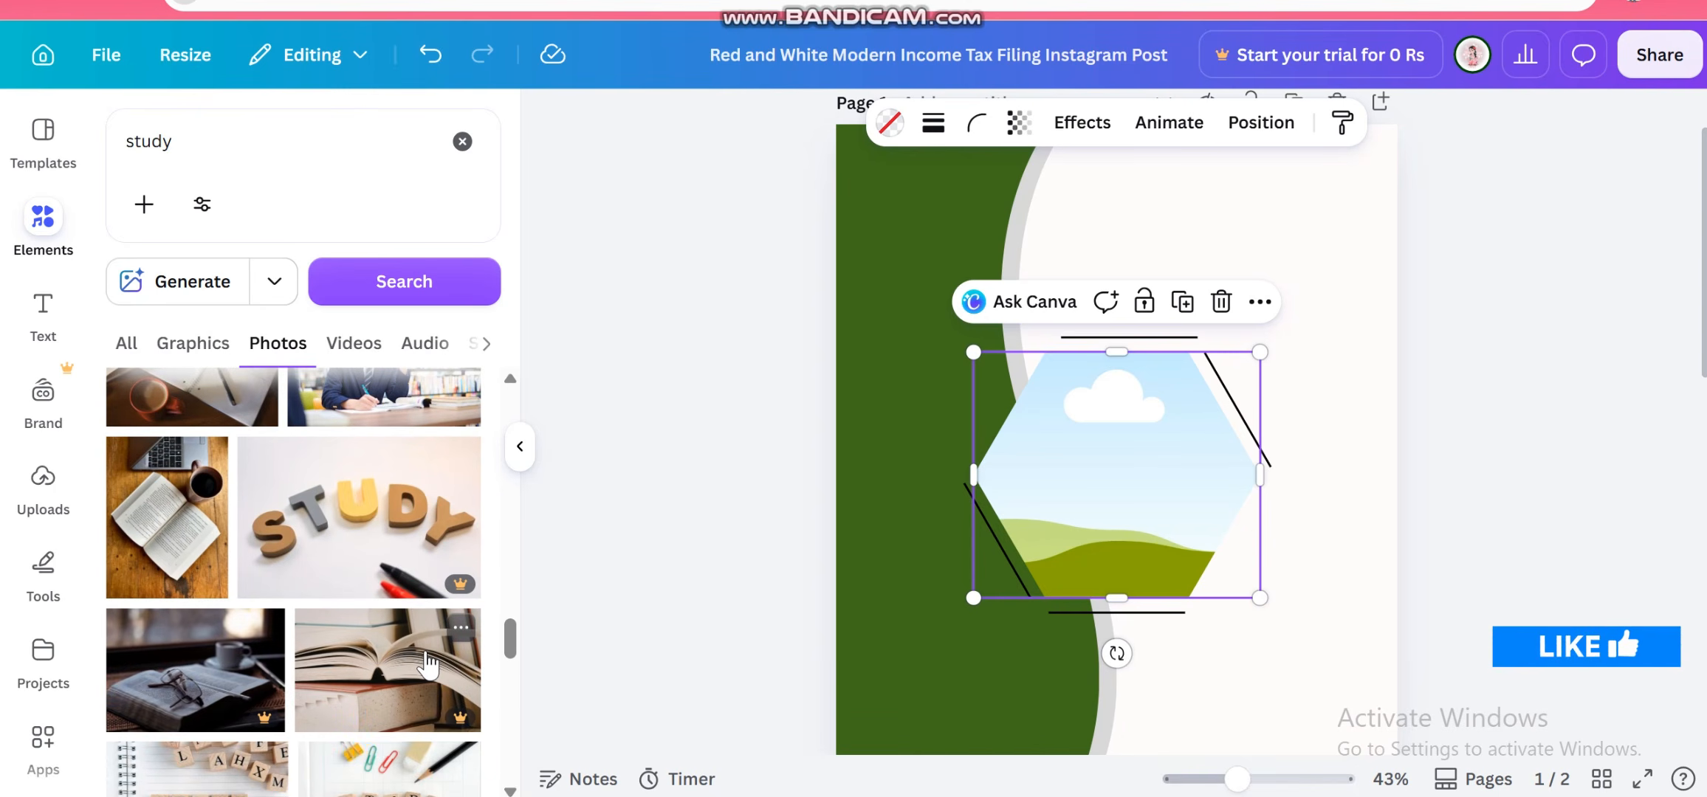
pyautogui.scroll(-5, 426, 664)
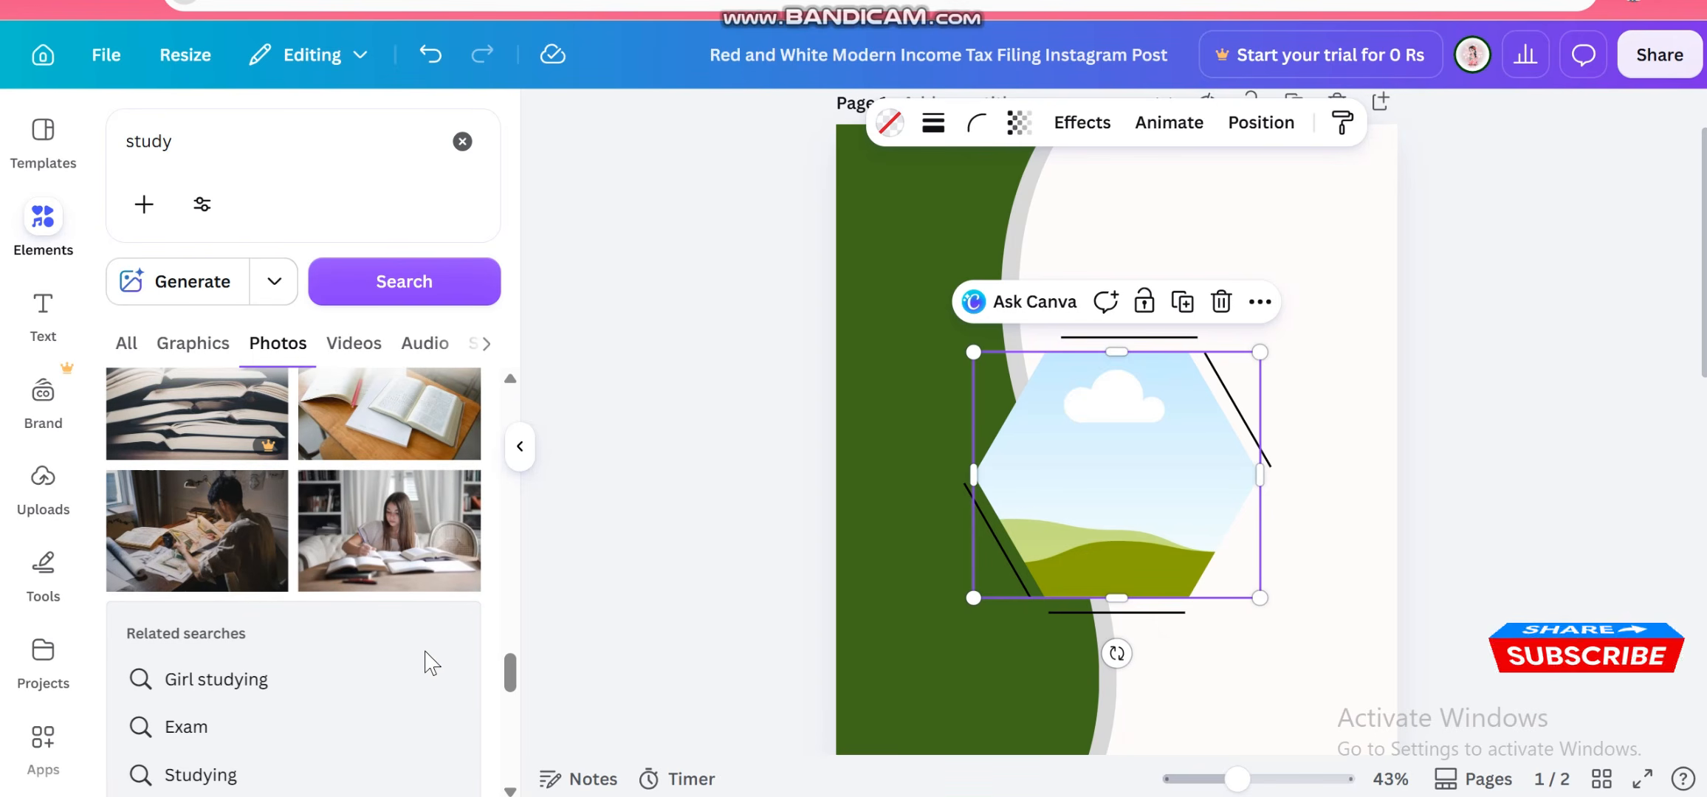
pyautogui.scroll(-10, 428, 665)
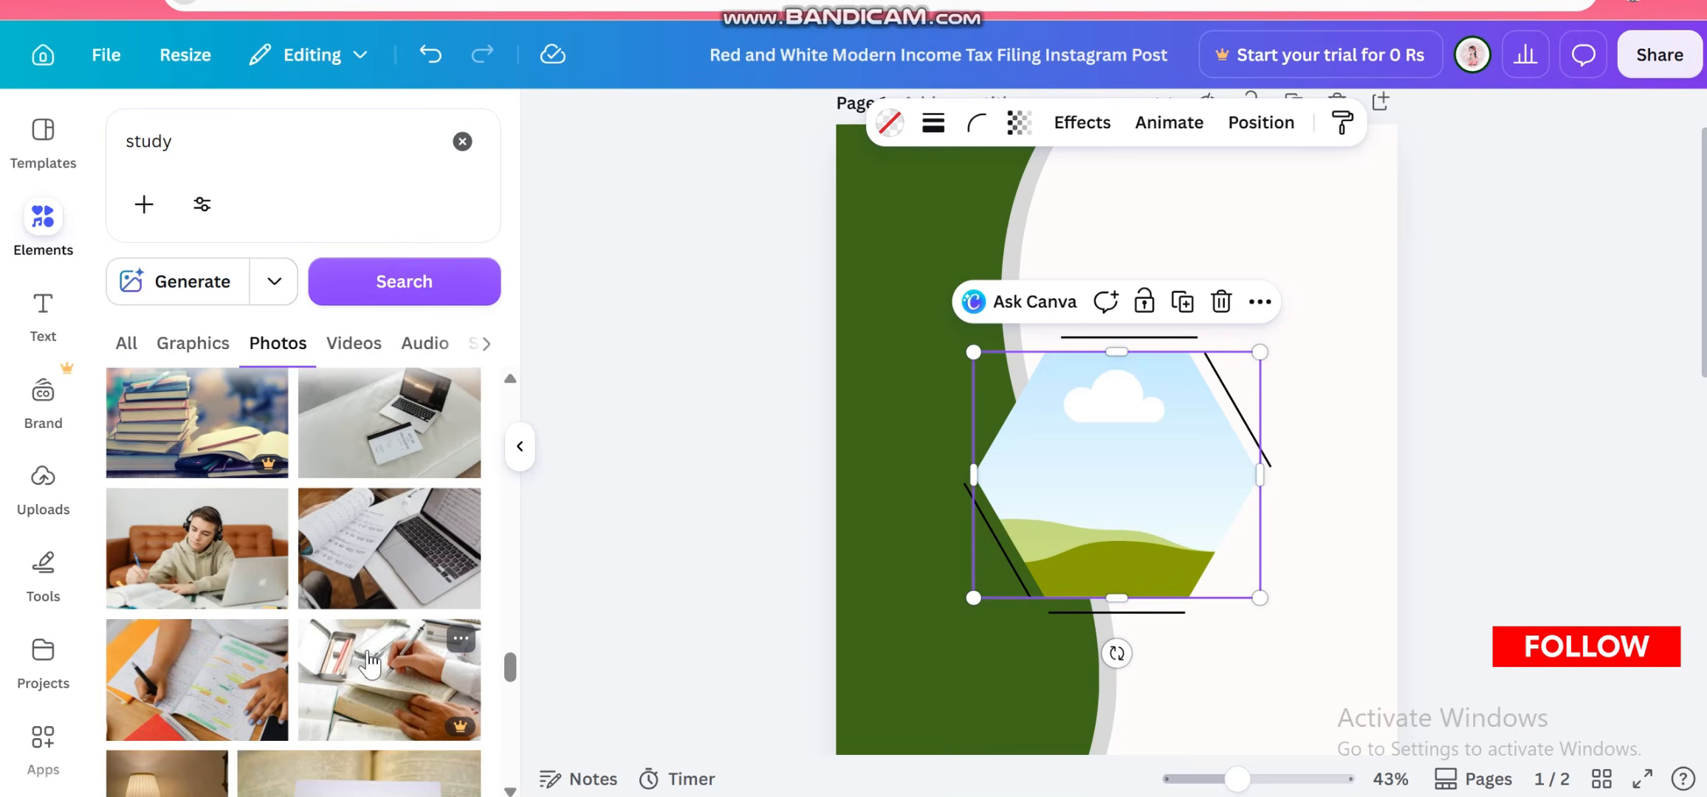
pyautogui.scroll(-10, 368, 663)
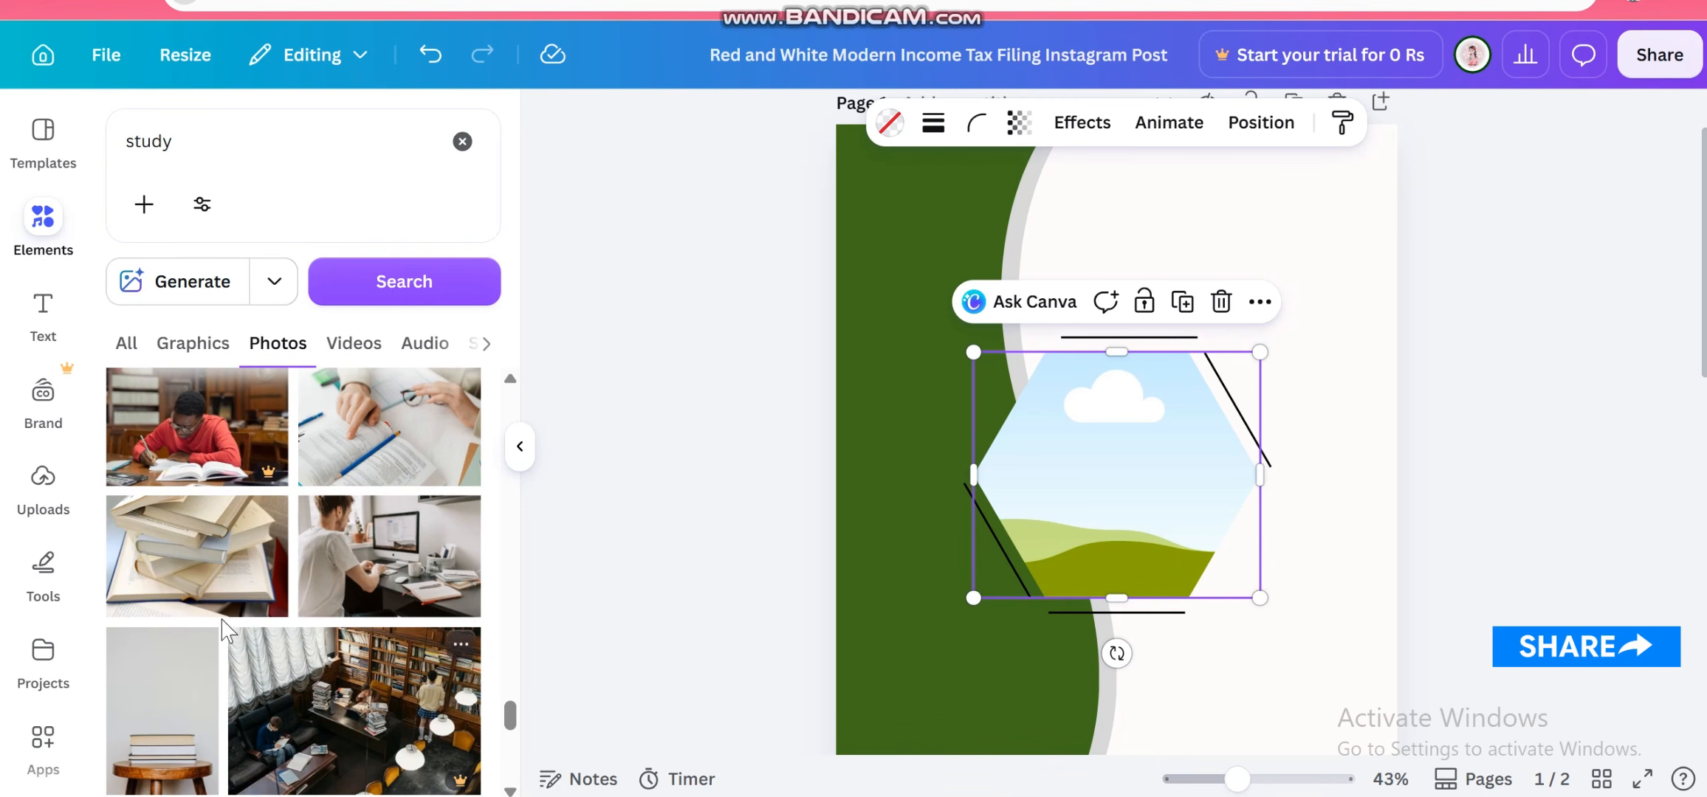
# Drop the stacked-books photo into the hexagon frame
pyautogui.moveTo(155, 539); pyautogui.dragTo(1067, 472)
pyautogui.click(1360, 454)
pyautogui.scroll(-2, 1257, 472)
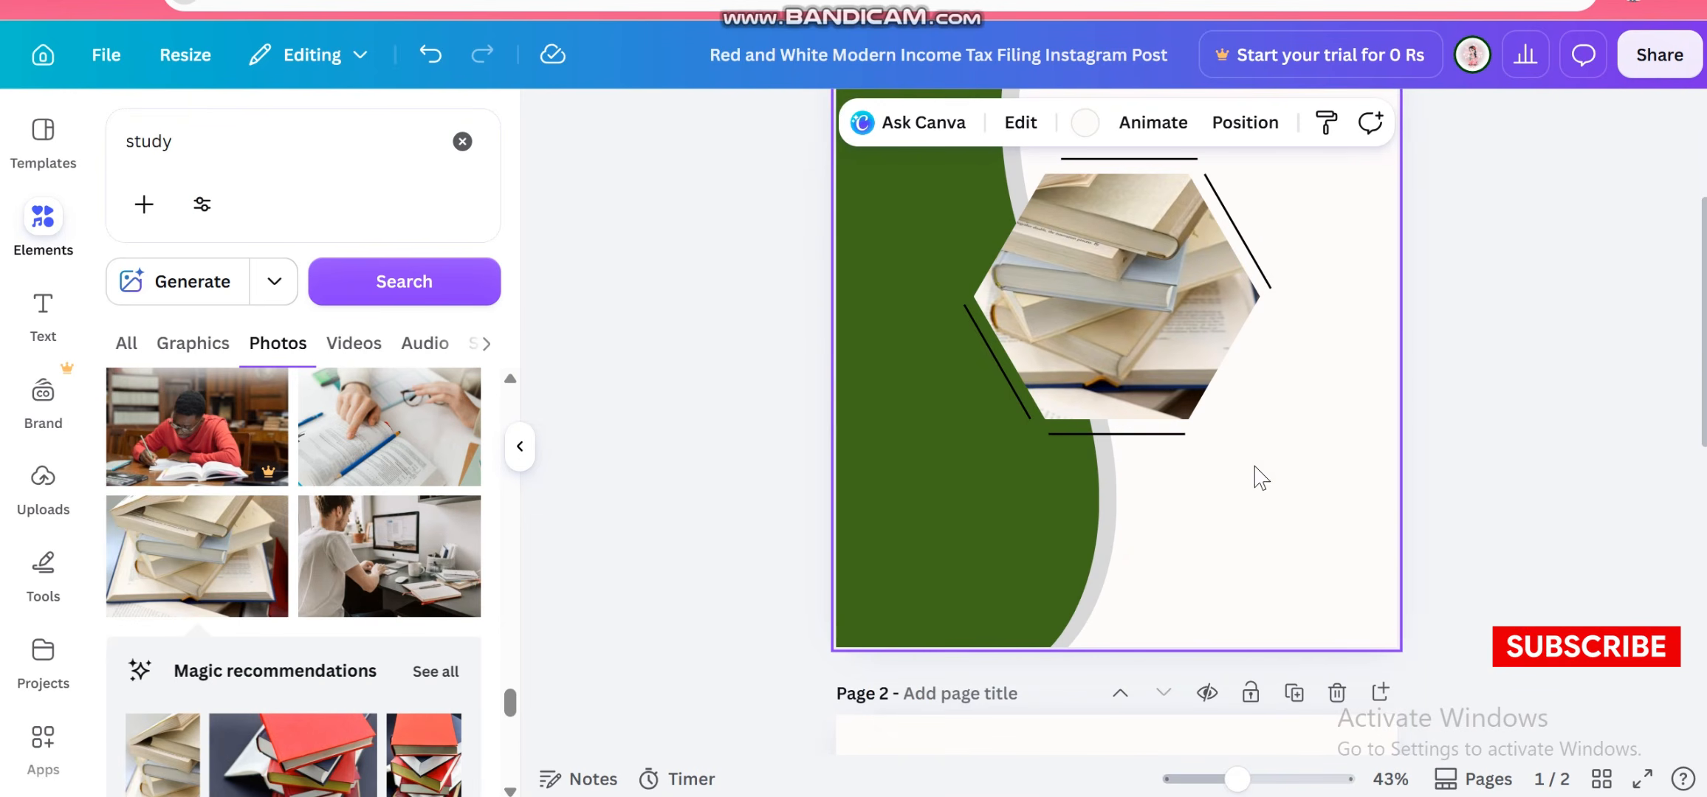
# Browse the study photo results and replace the hexagon frame's photo with the open-books-on-a-desk image
pyautogui.scroll(-1, 979, 478)
pyautogui.scroll(-2, 979, 478)
pyautogui.scroll(2, 732, 495)
pyautogui.scroll(-3, 321, 555)
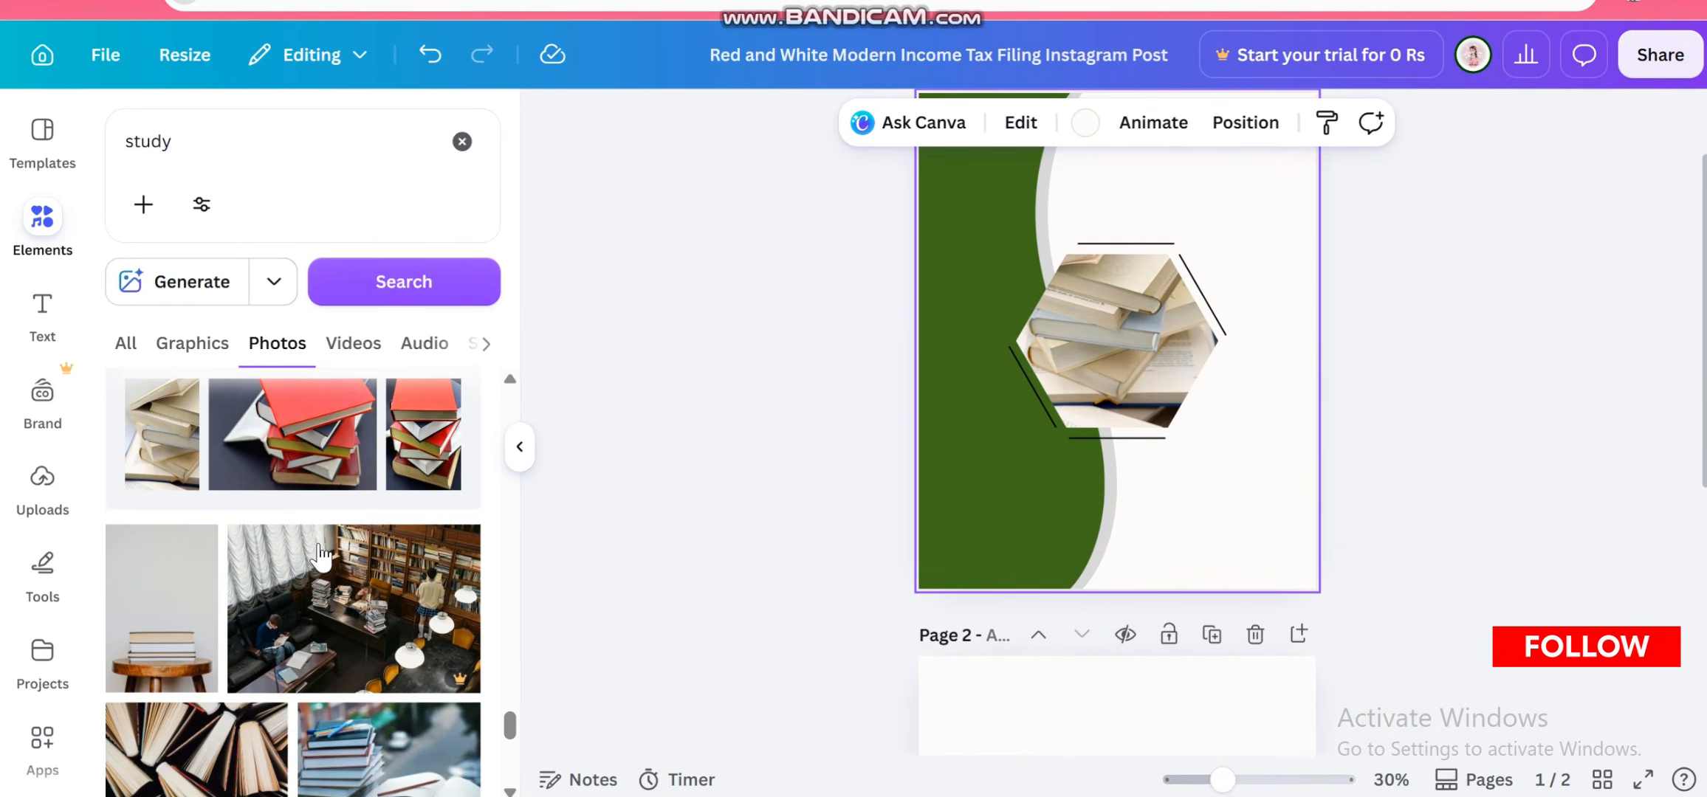
pyautogui.scroll(1, 321, 555)
pyautogui.scroll(-5, 321, 555)
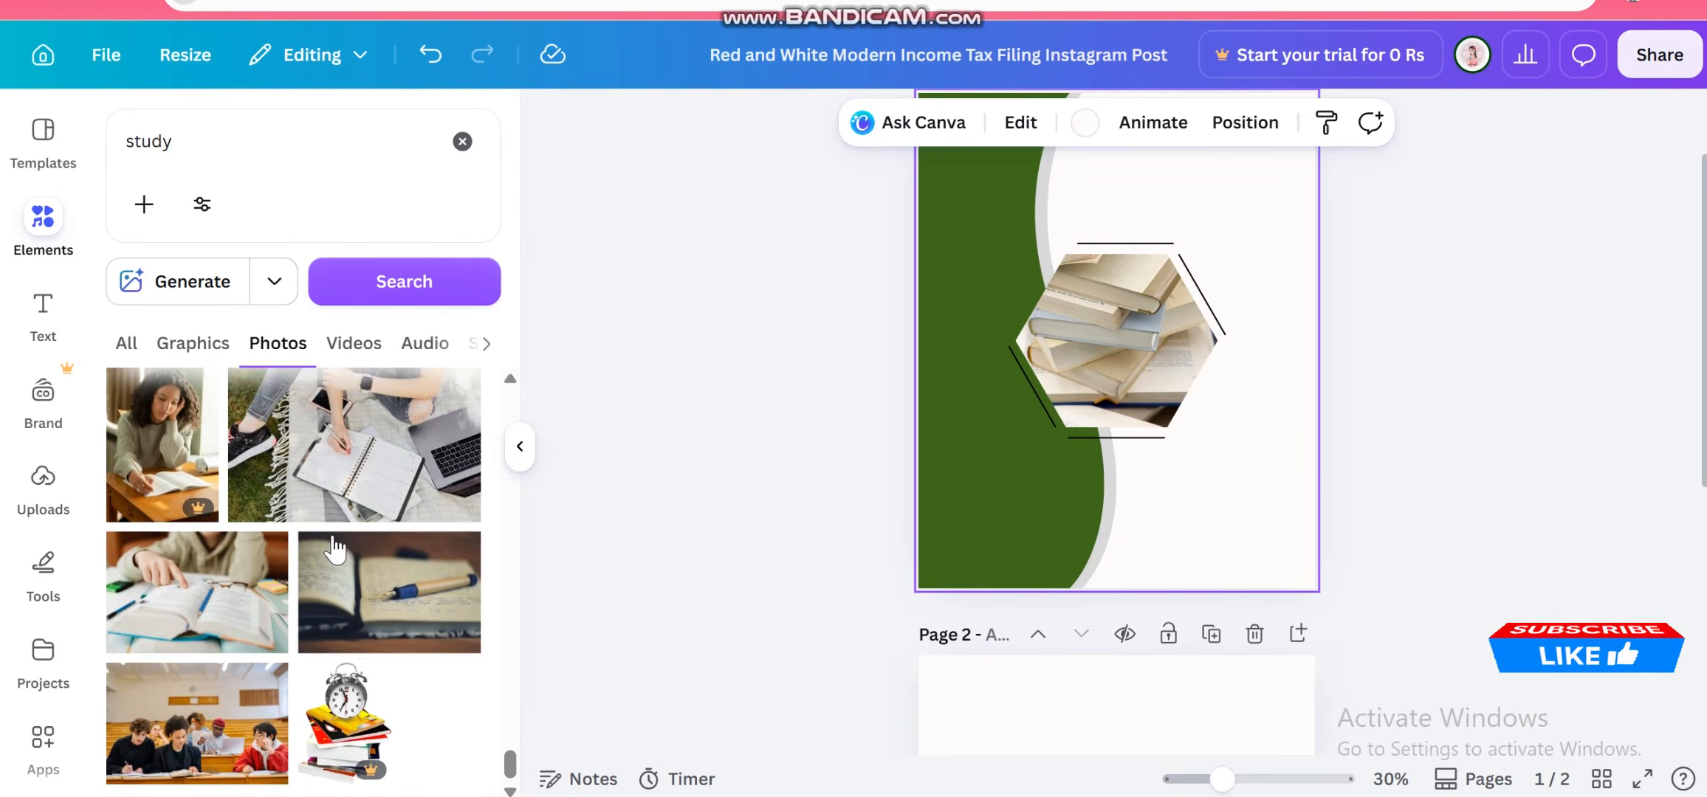
pyautogui.scroll(-5, 333, 546)
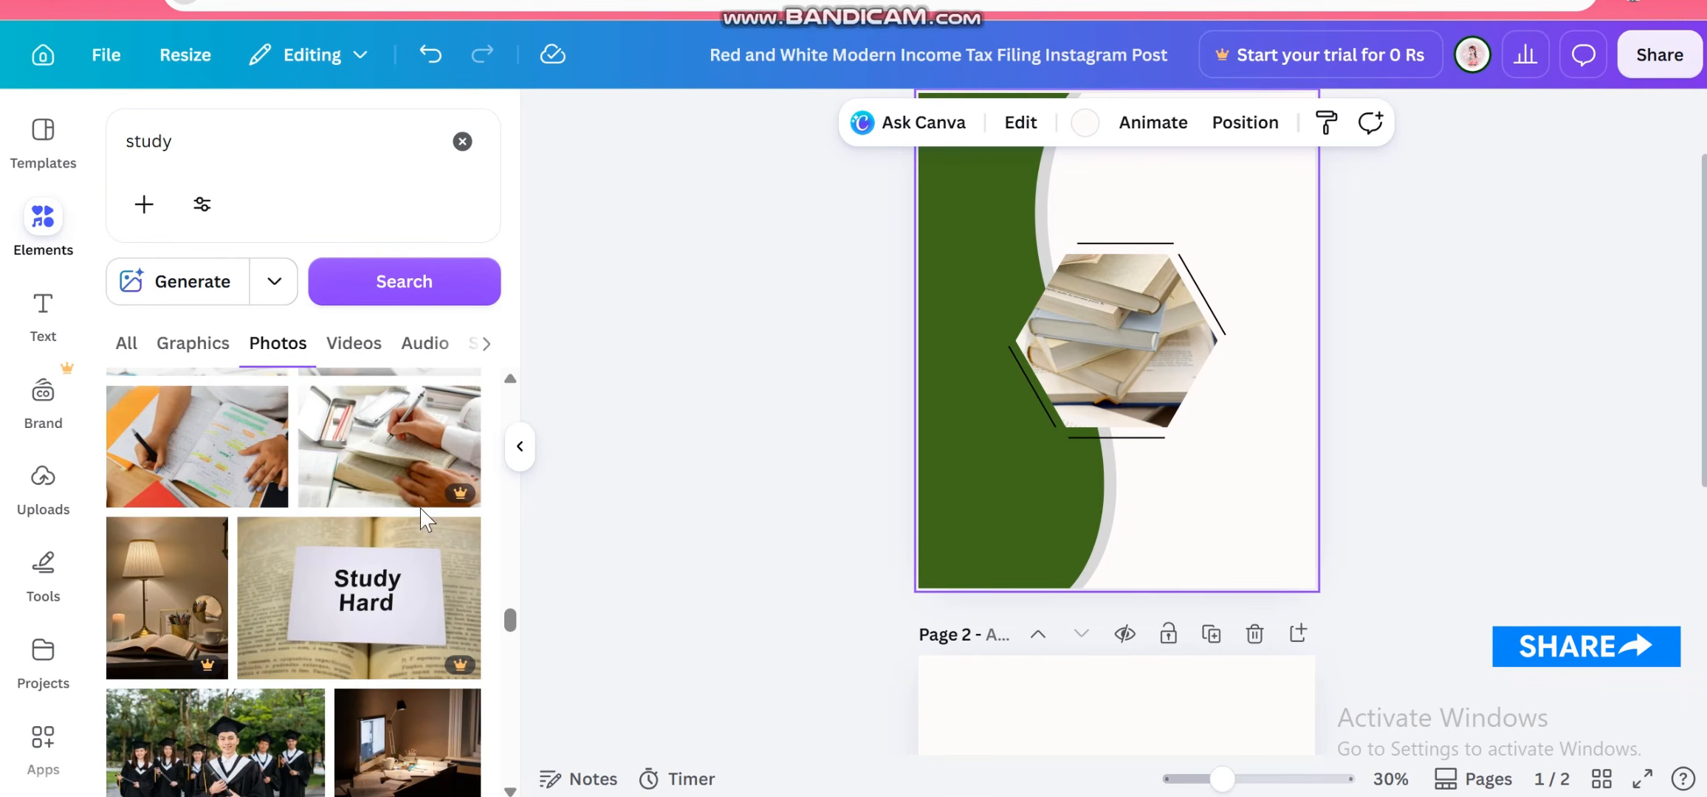
pyautogui.scroll(-5, 310, 544)
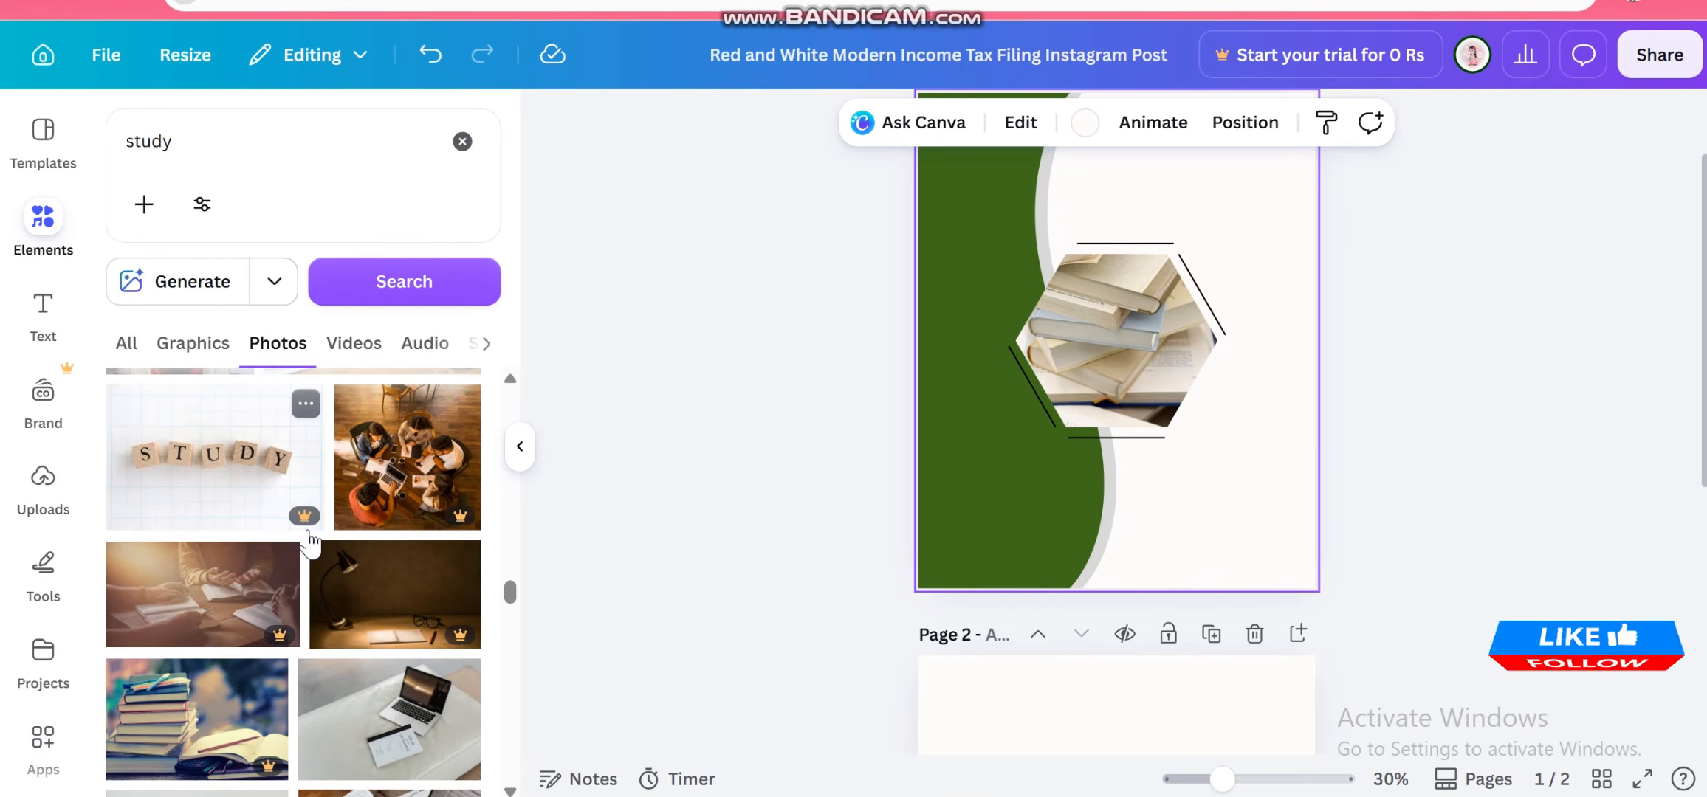
pyautogui.scroll(4, 308, 543)
pyautogui.scroll(4, 310, 545)
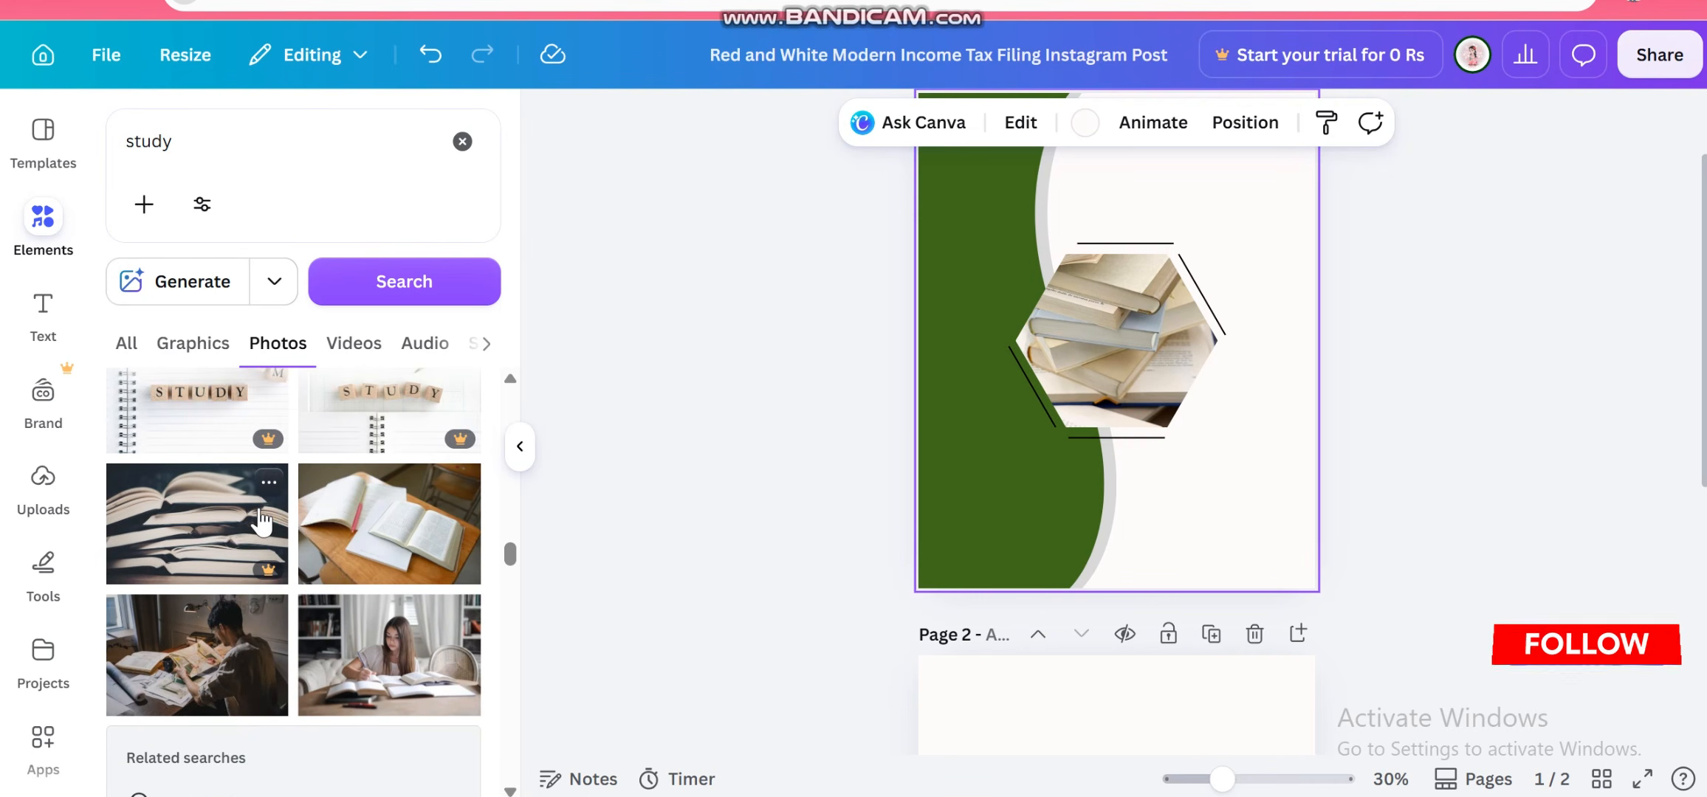
pyautogui.scroll(5, 260, 521)
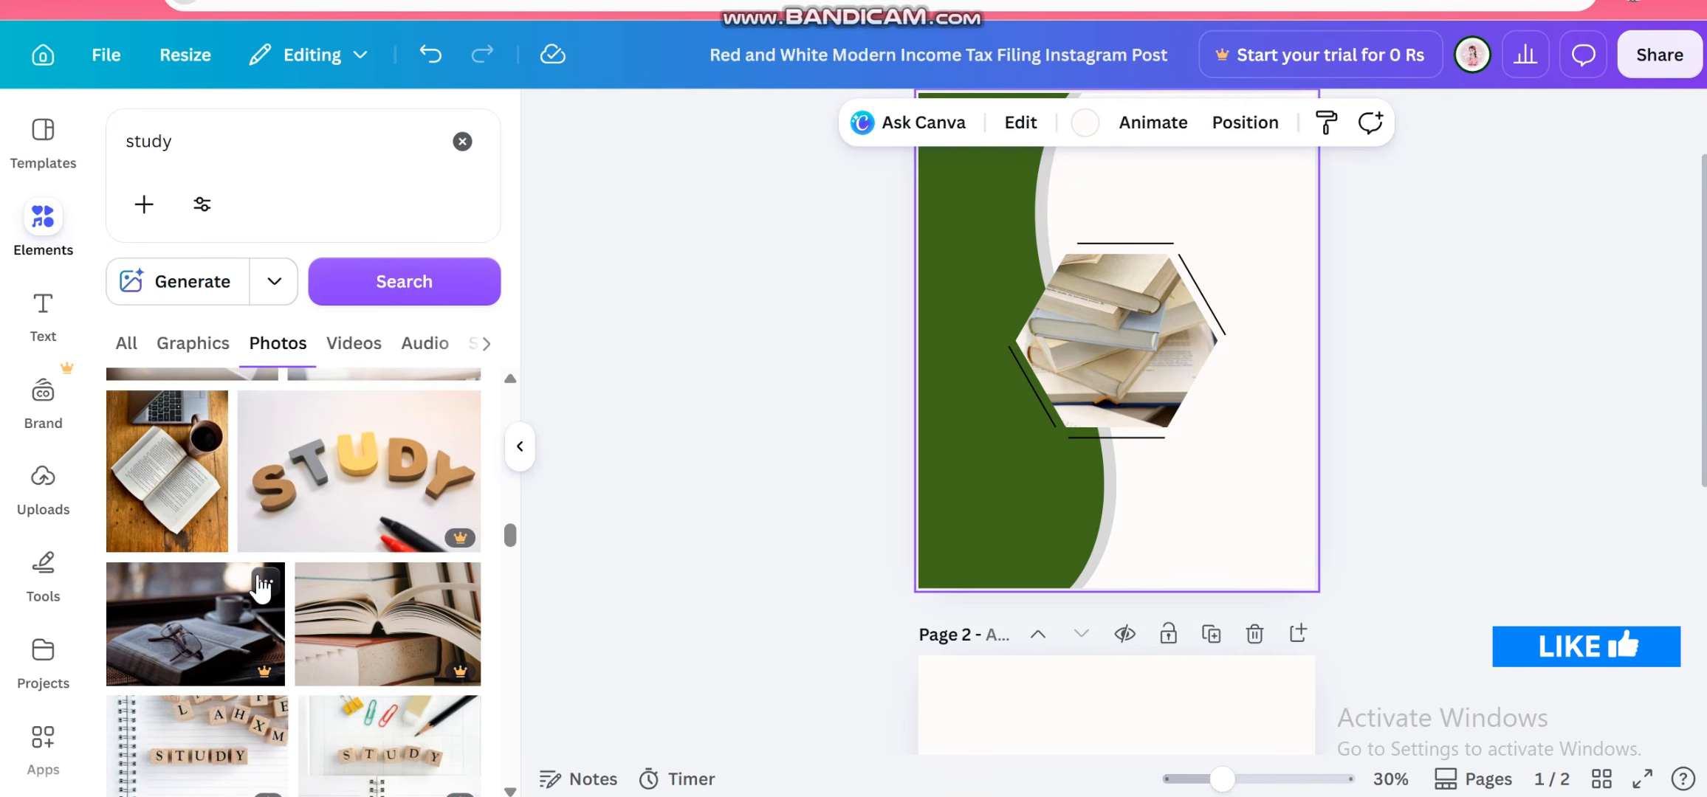
pyautogui.scroll(-4, 260, 585)
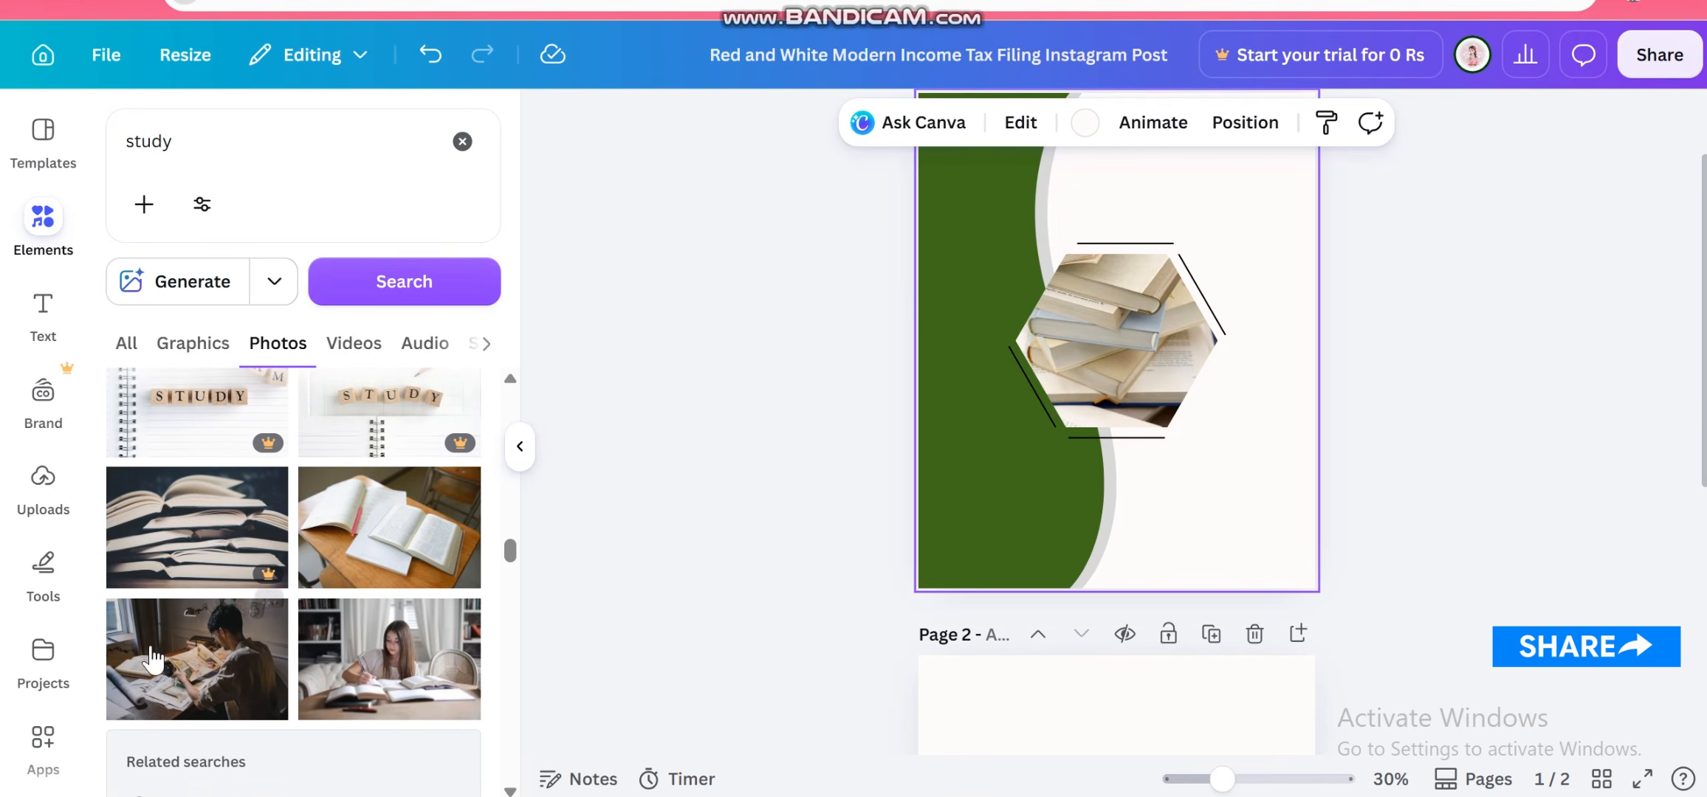
pyautogui.moveTo(316, 527); pyautogui.dragTo(1115, 344)
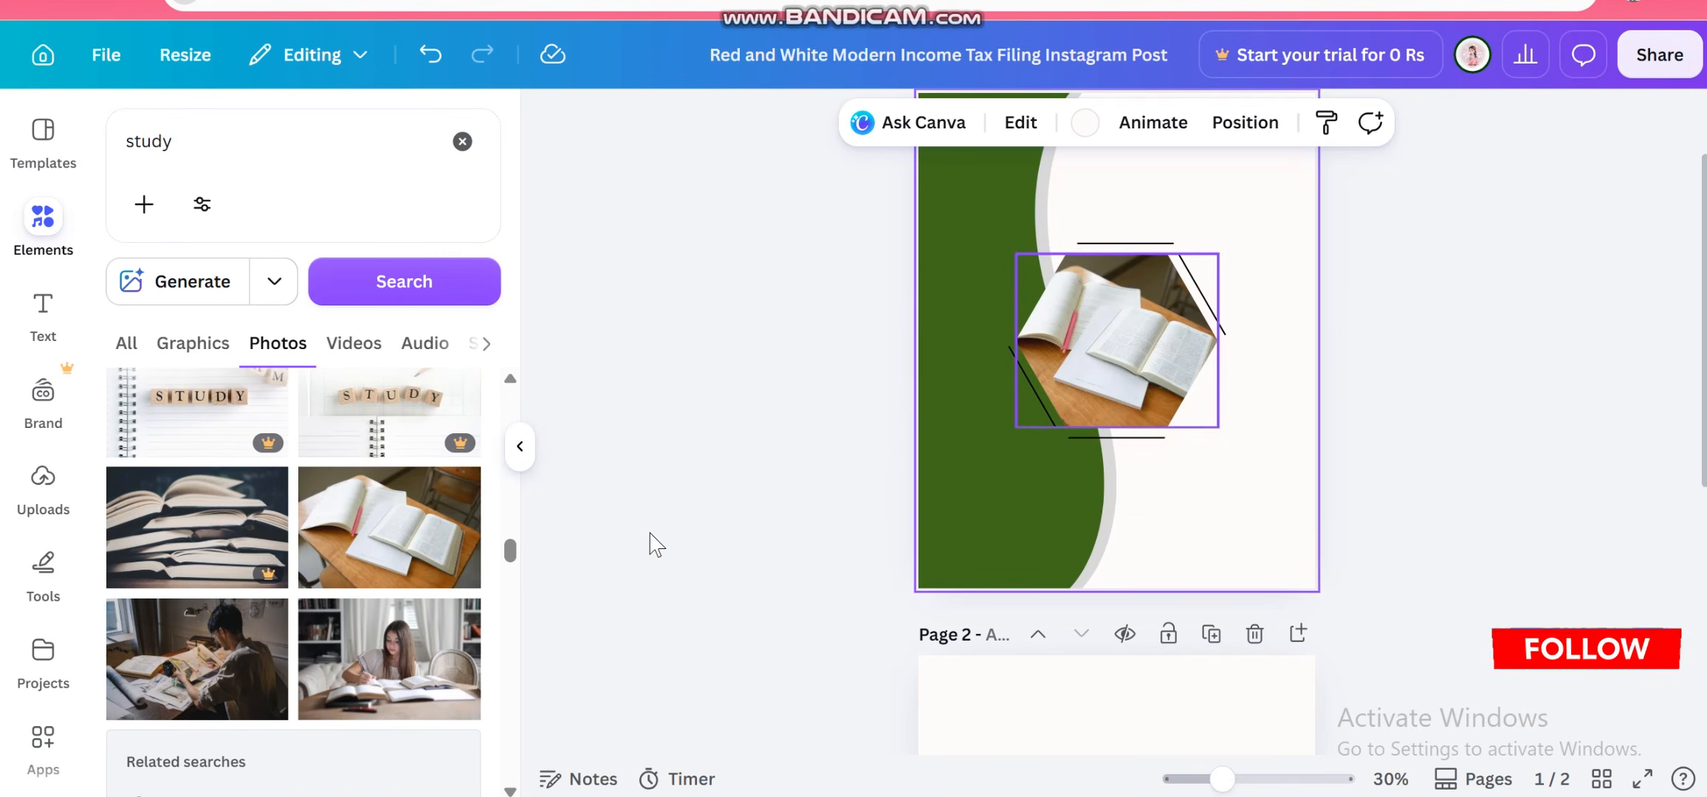
# Recolor the wave background shape to the dark brown from the photo colors
pyautogui.scroll(-4, 421, 641)
pyautogui.scroll(9, 419, 641)
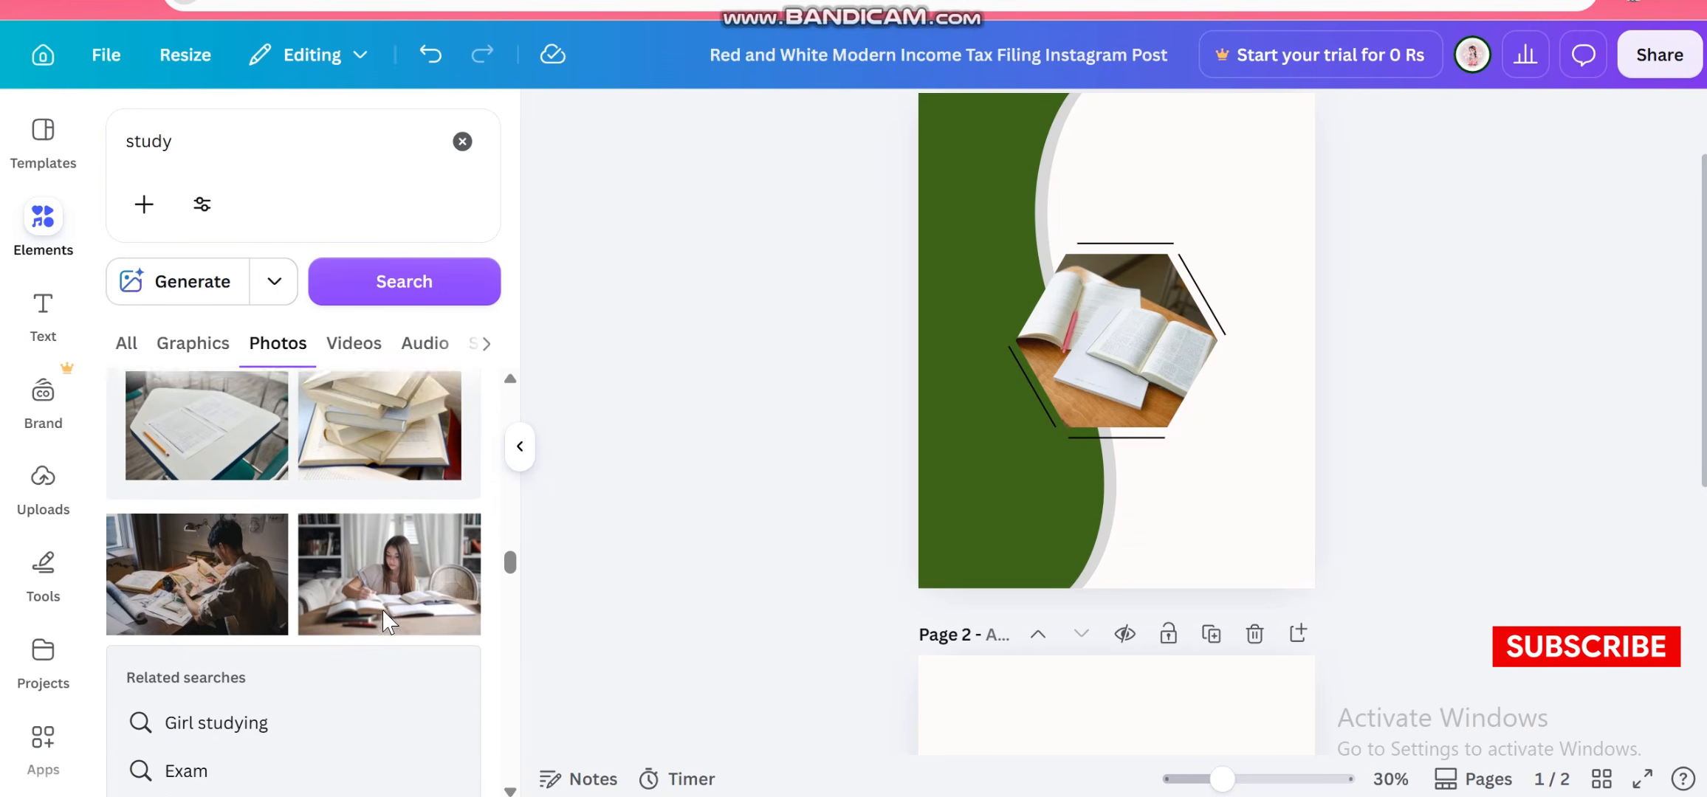
pyautogui.scroll(-1, 947, 505)
pyautogui.scroll(3, 860, 439)
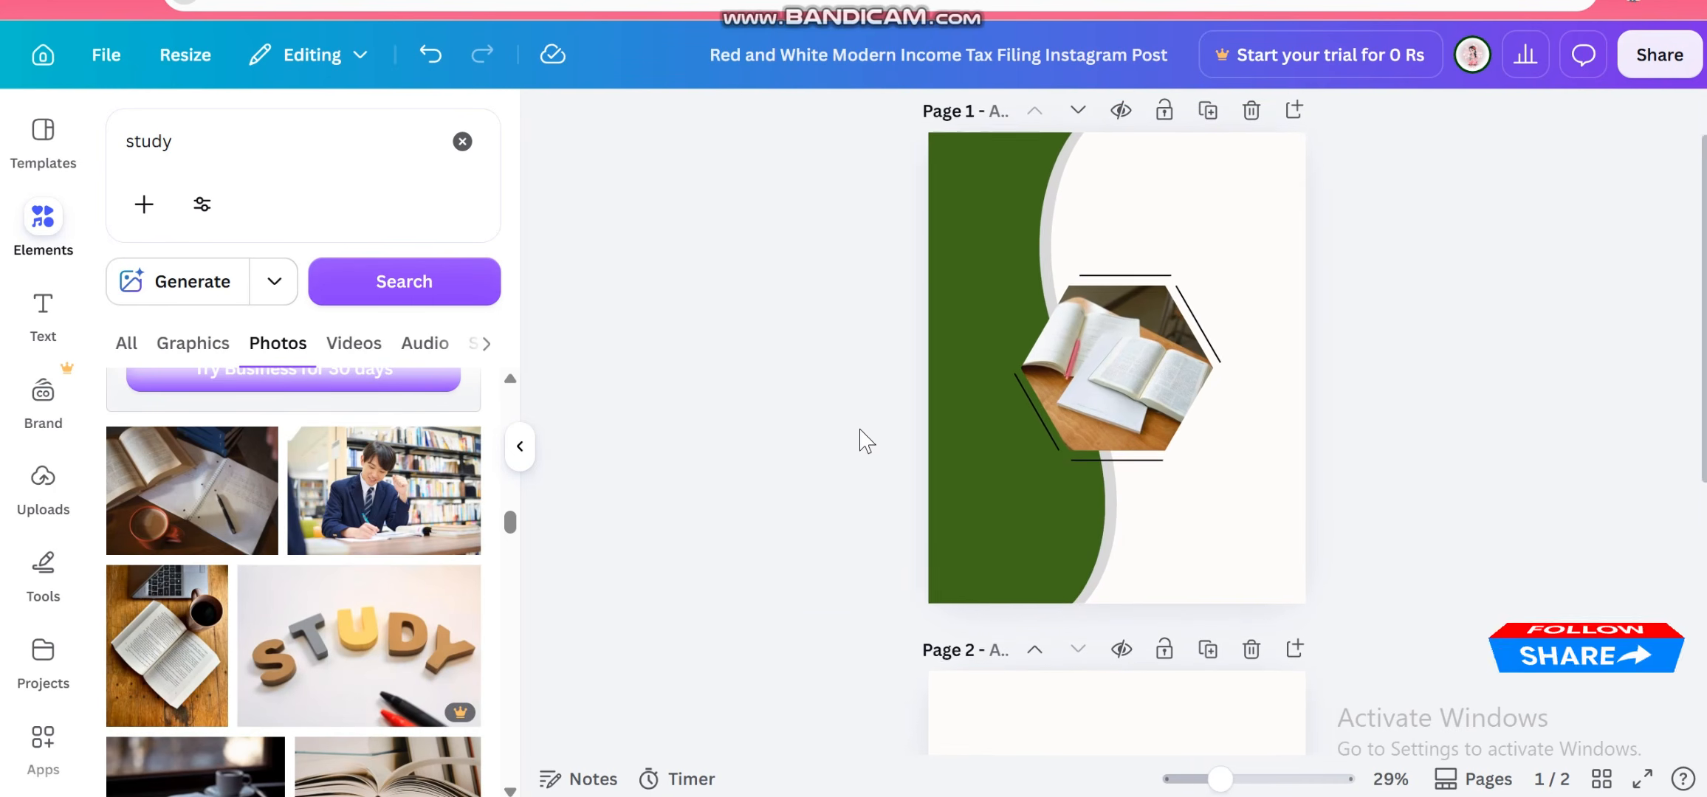
pyautogui.scroll(-2, 859, 438)
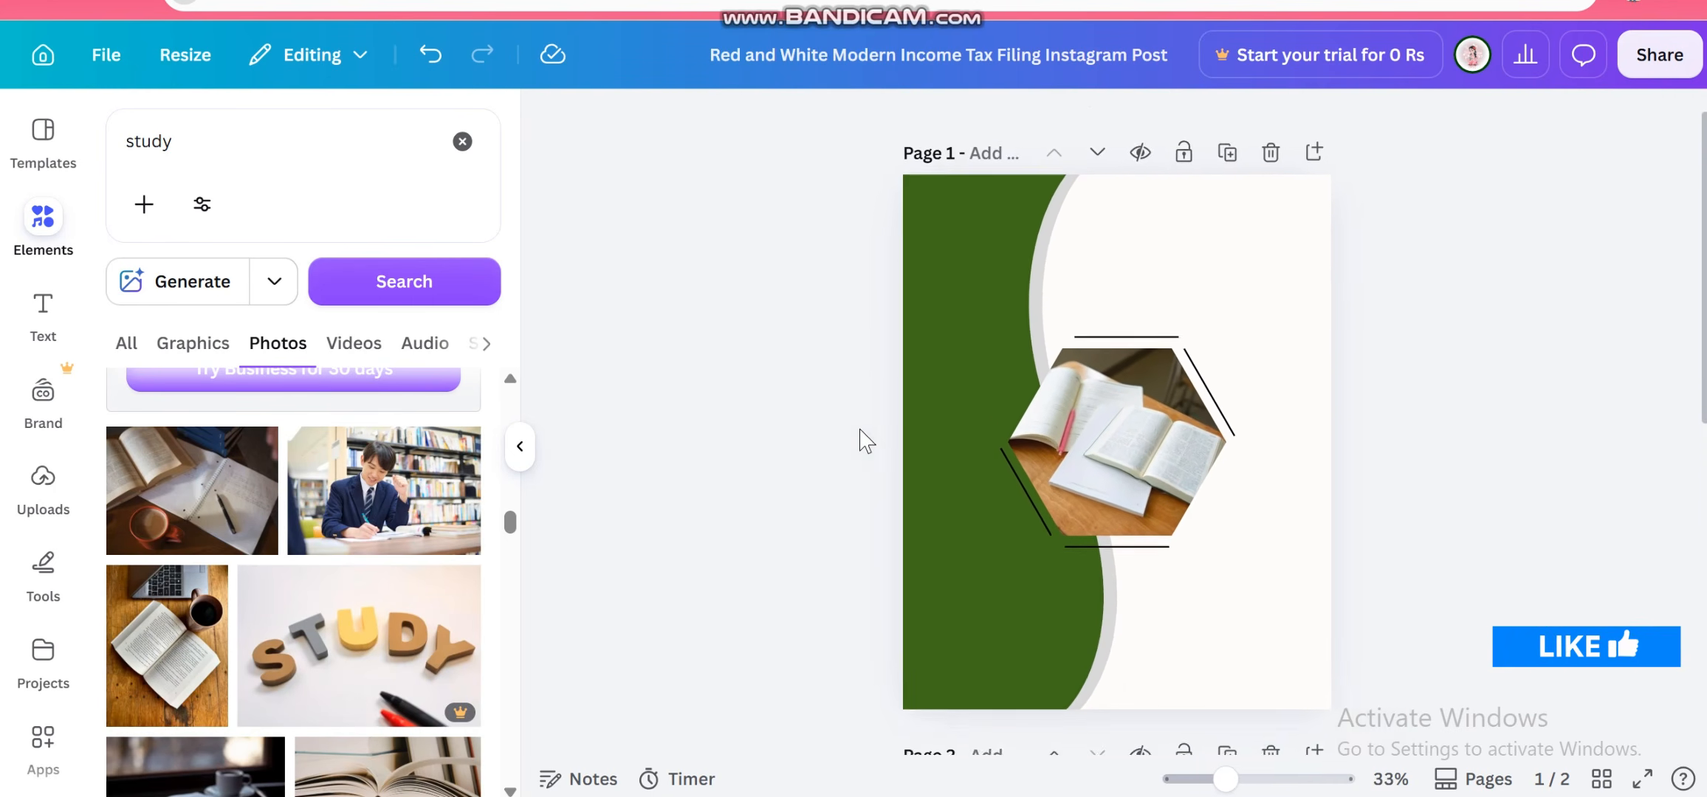
pyautogui.click(1029, 513)
pyautogui.click(740, 304)
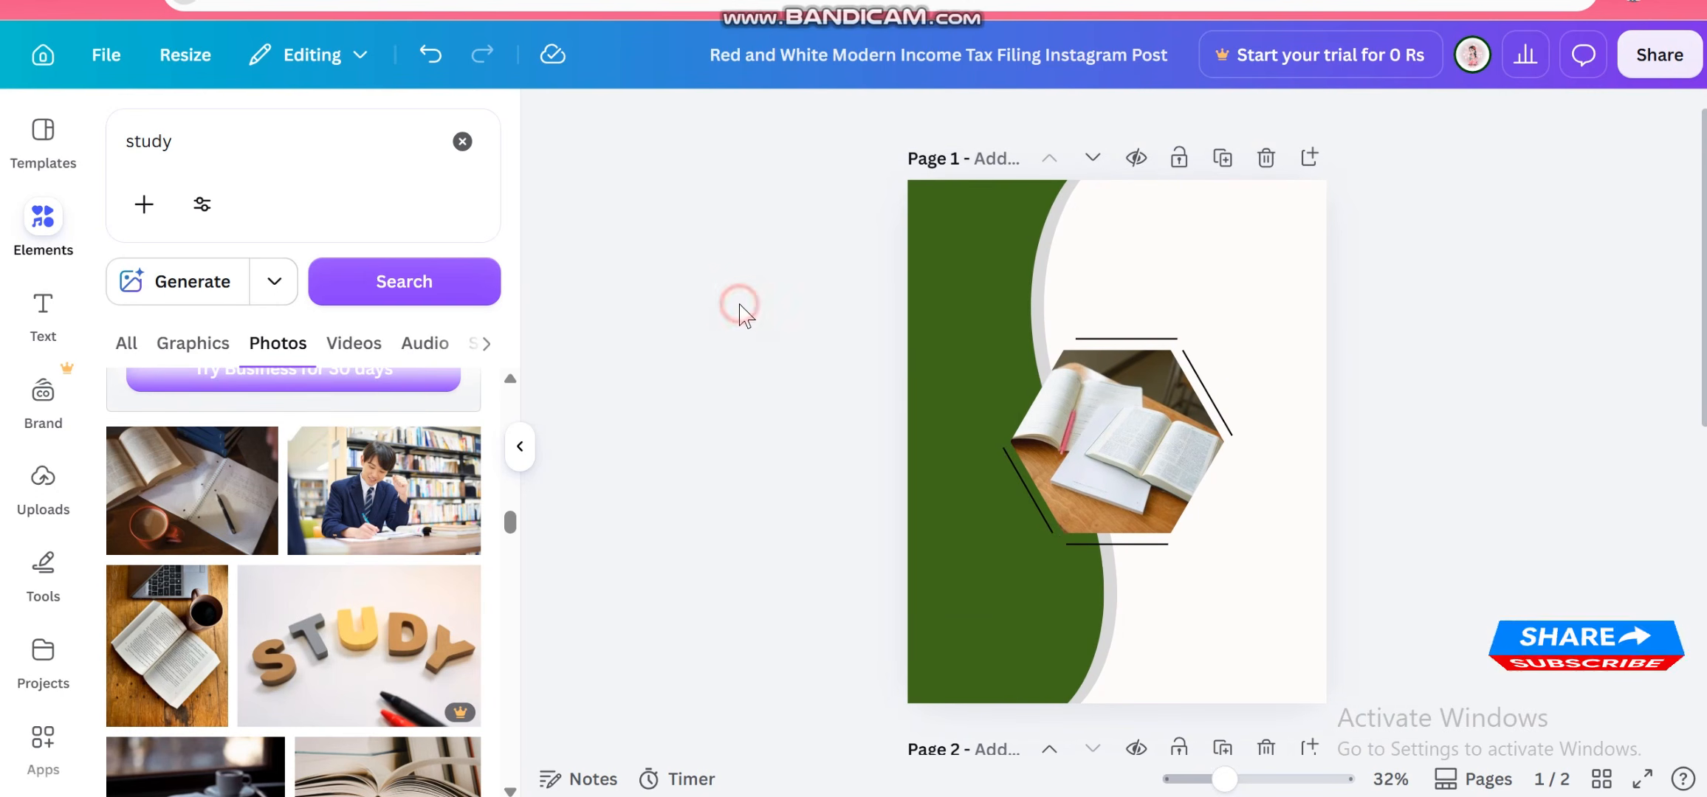
pyautogui.click(961, 458)
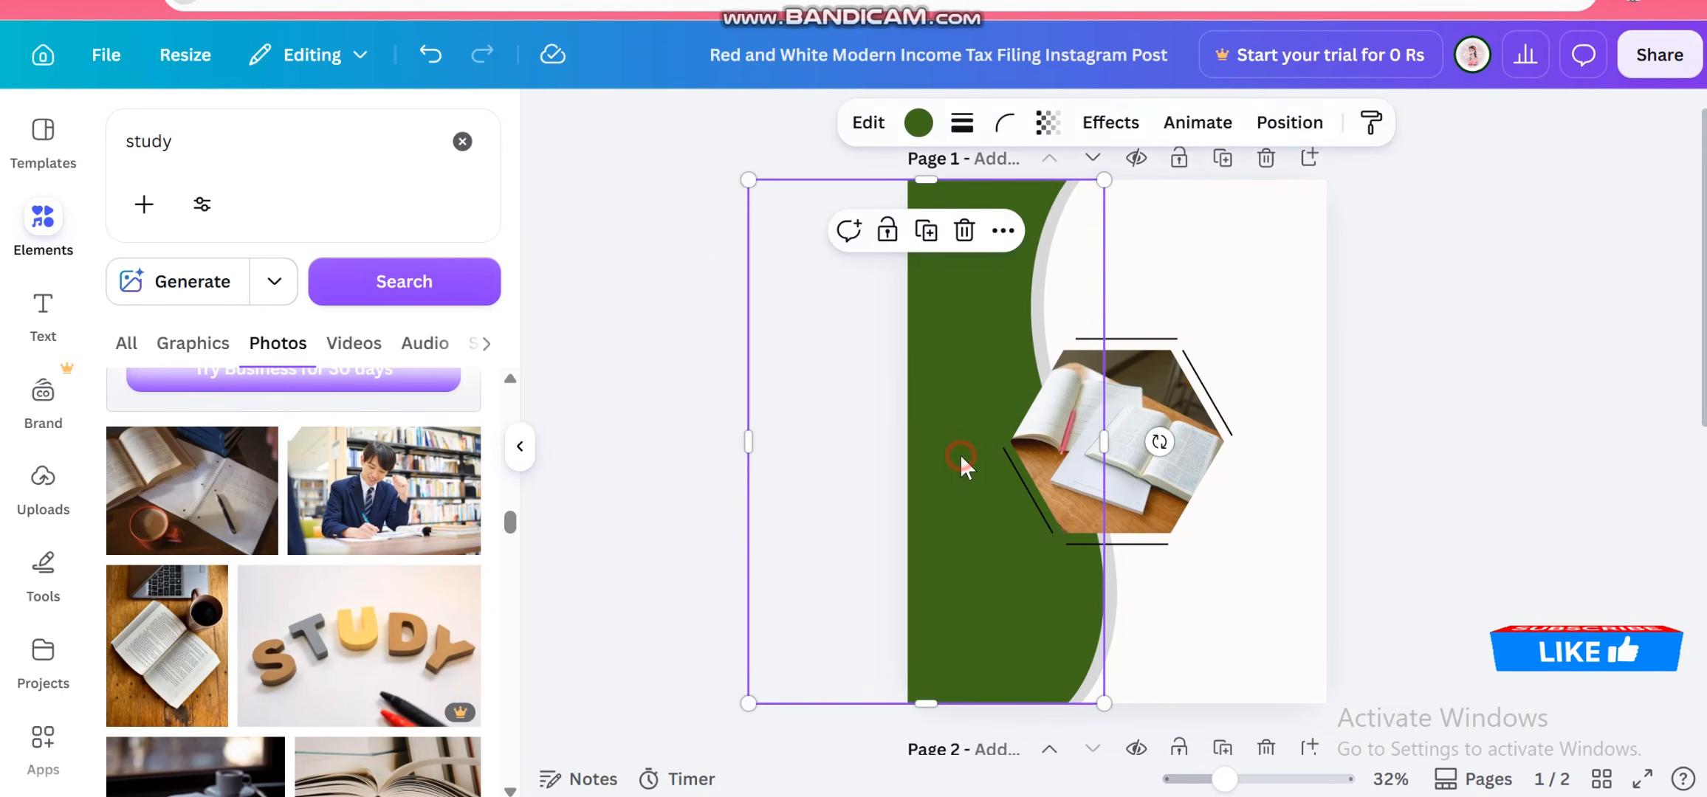
pyautogui.click(918, 124)
pyautogui.scroll(-3, 310, 565)
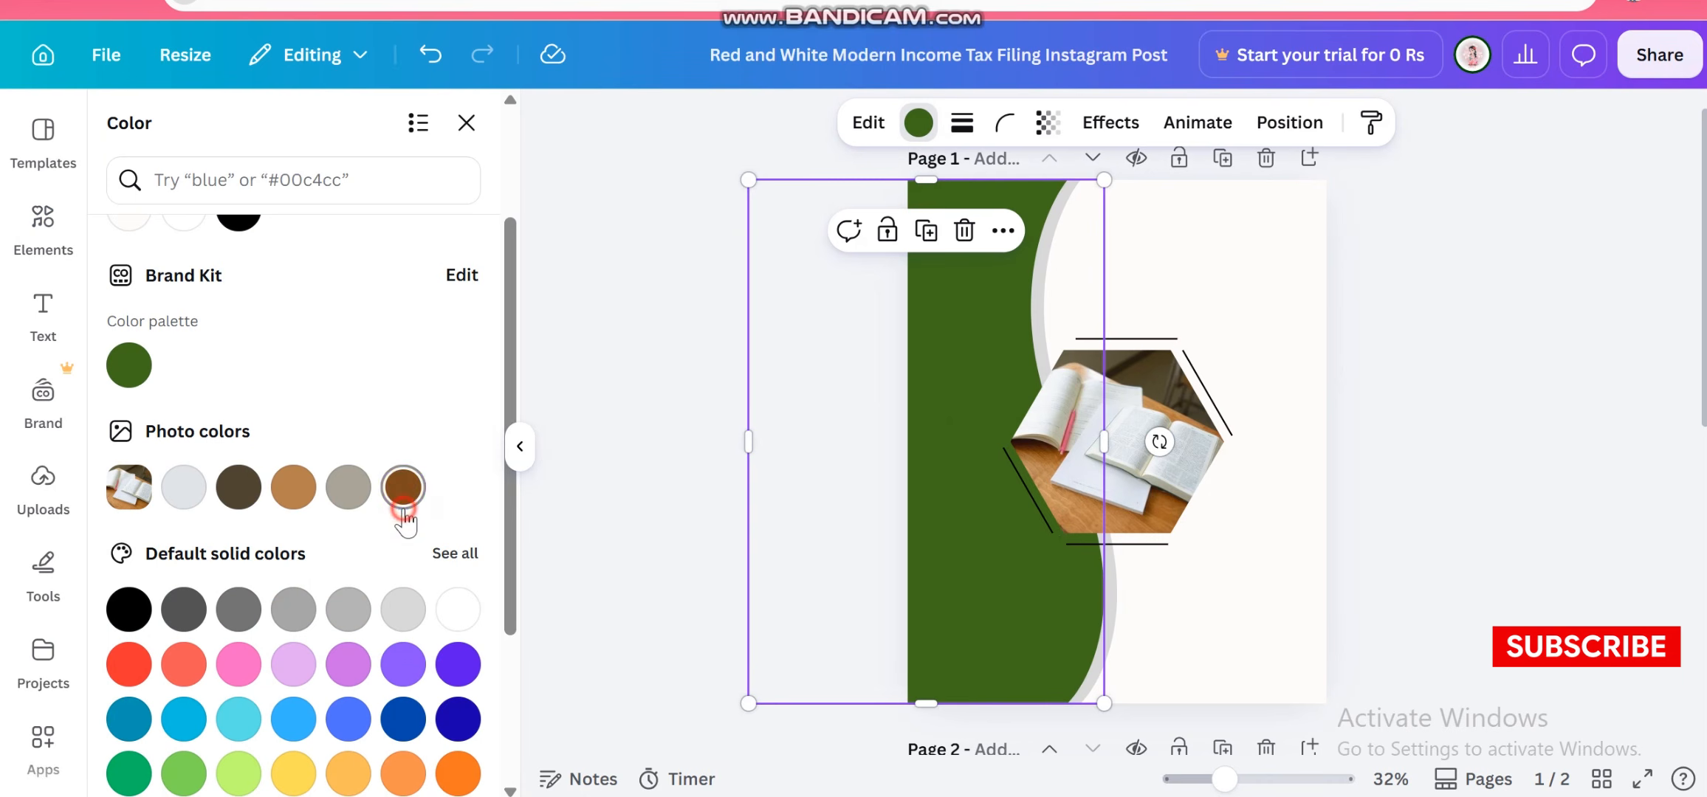
pyautogui.click(678, 400)
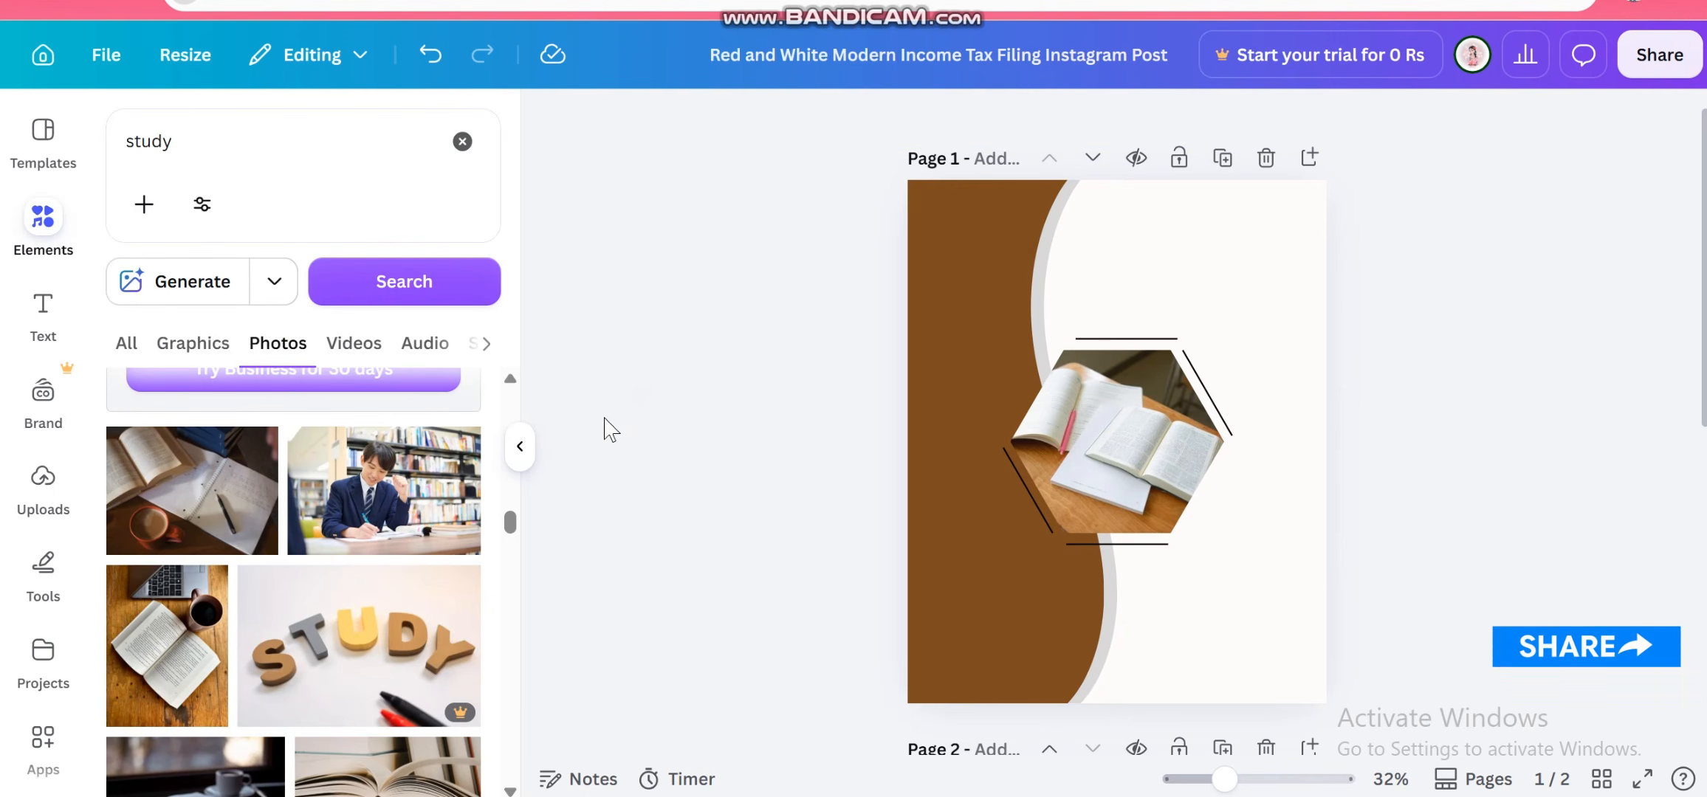
# Add a subheading text box and move it to the upper right area of the design
pyautogui.scroll(1, 778, 459)
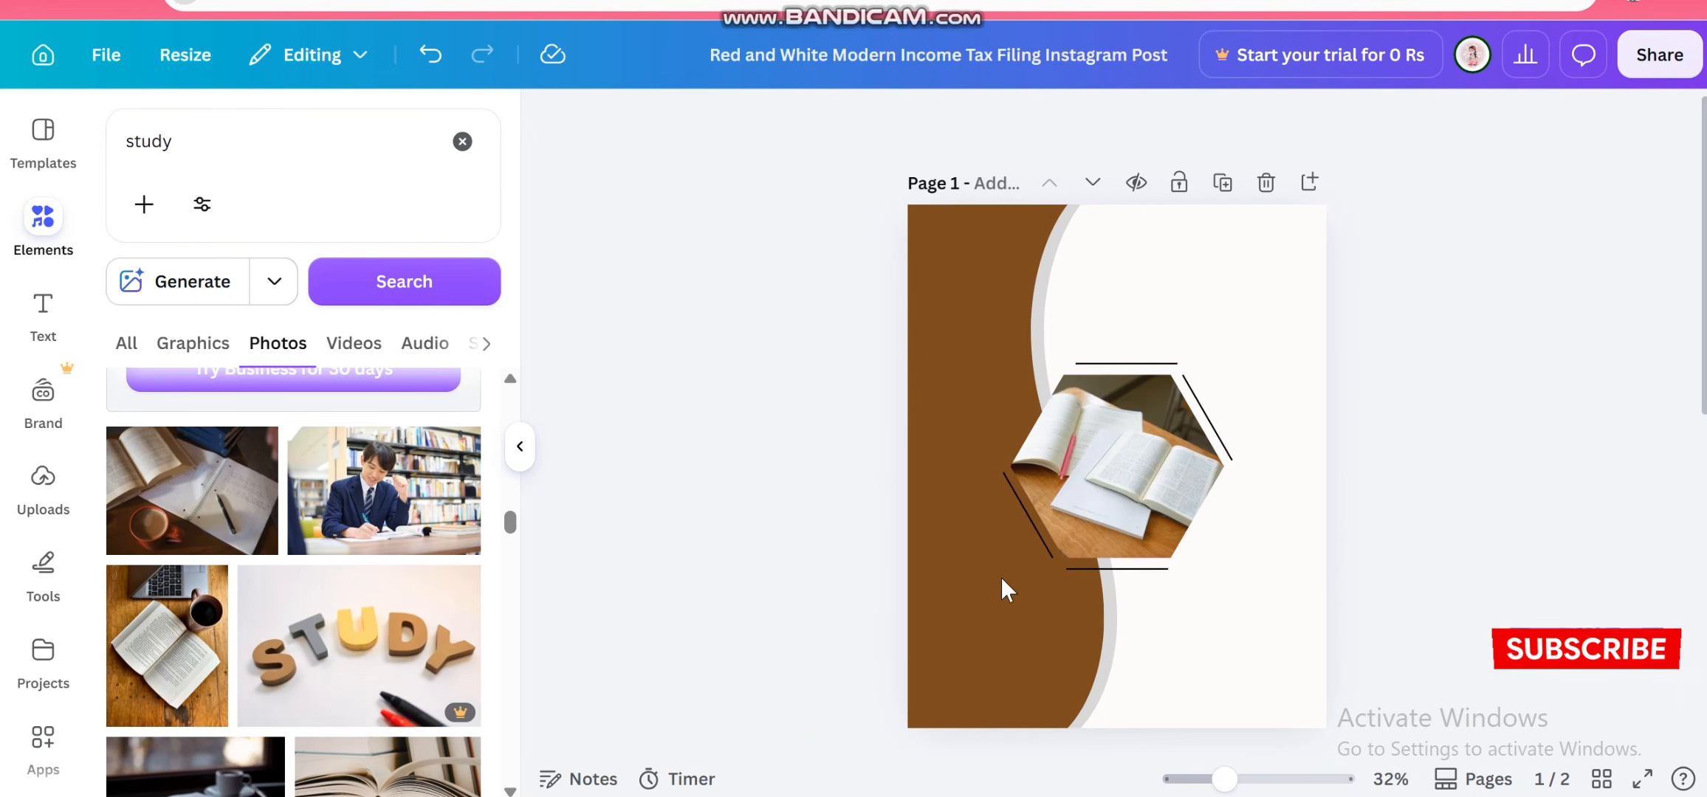
pyautogui.scroll(3, 1007, 590)
pyautogui.scroll(-2, 1026, 576)
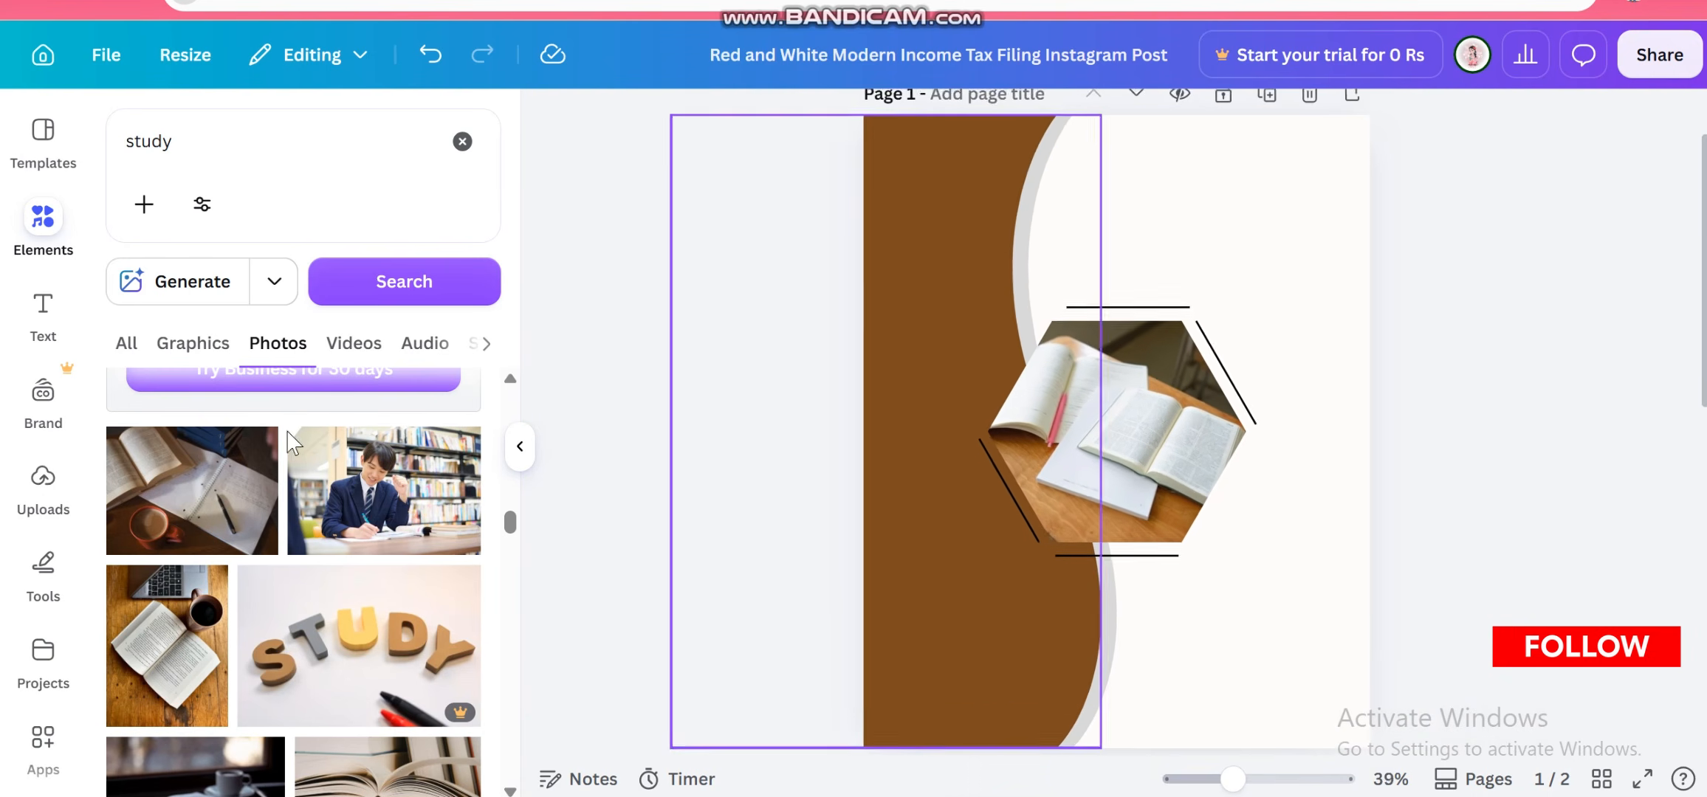
pyautogui.click(43, 306)
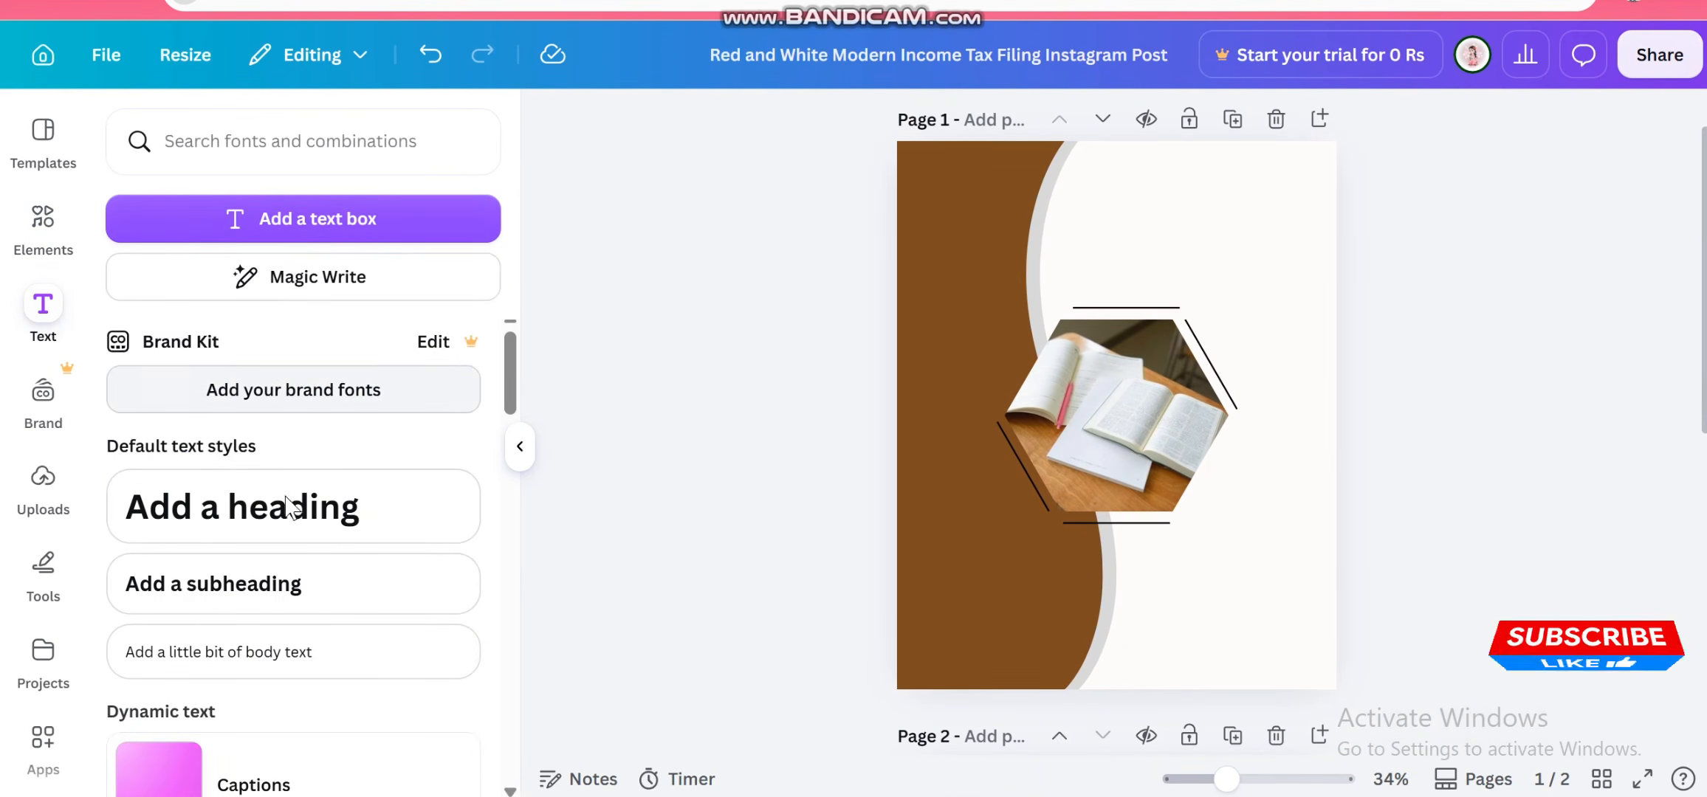
pyautogui.click(332, 583)
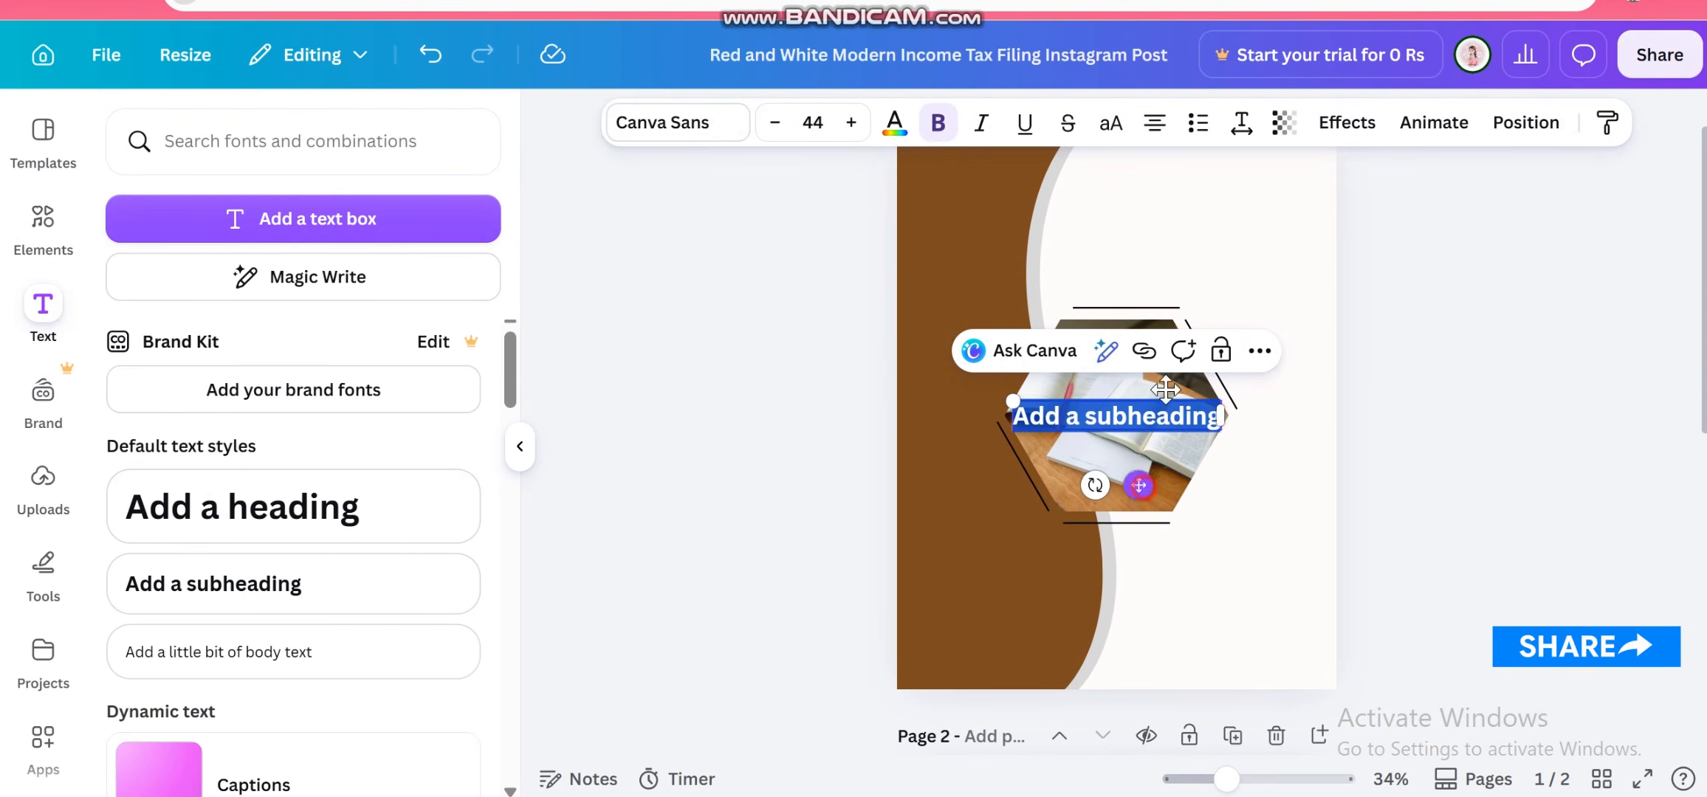
pyautogui.moveTo(1165, 389); pyautogui.dragTo(1258, 204)
pyautogui.scroll(1, 1240, 305)
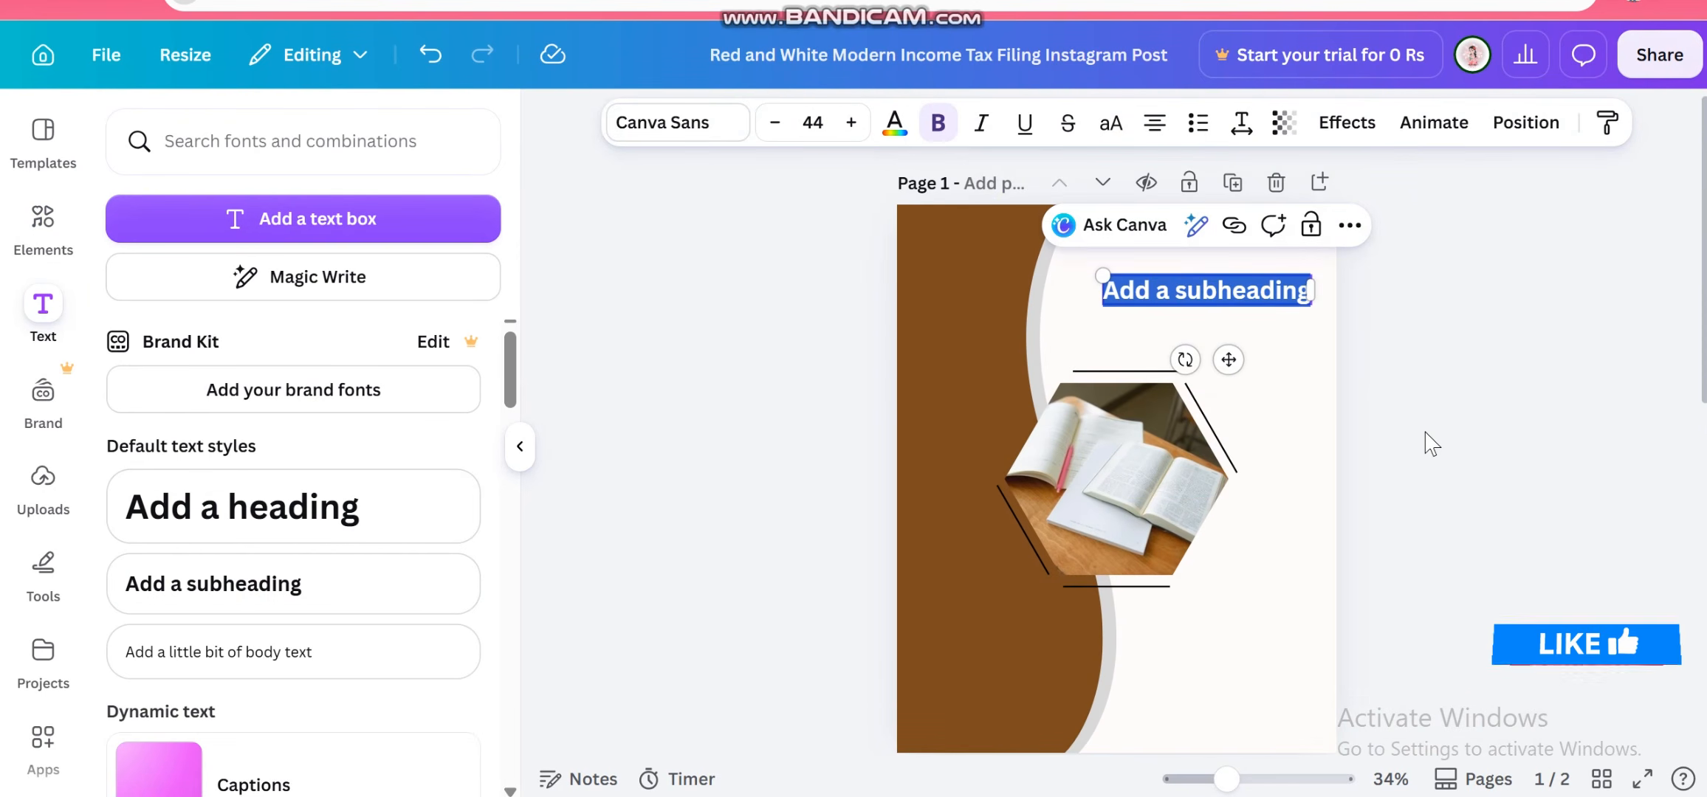
# Replace the subheading's text with Pak Studies
pyautogui.press('Delete')
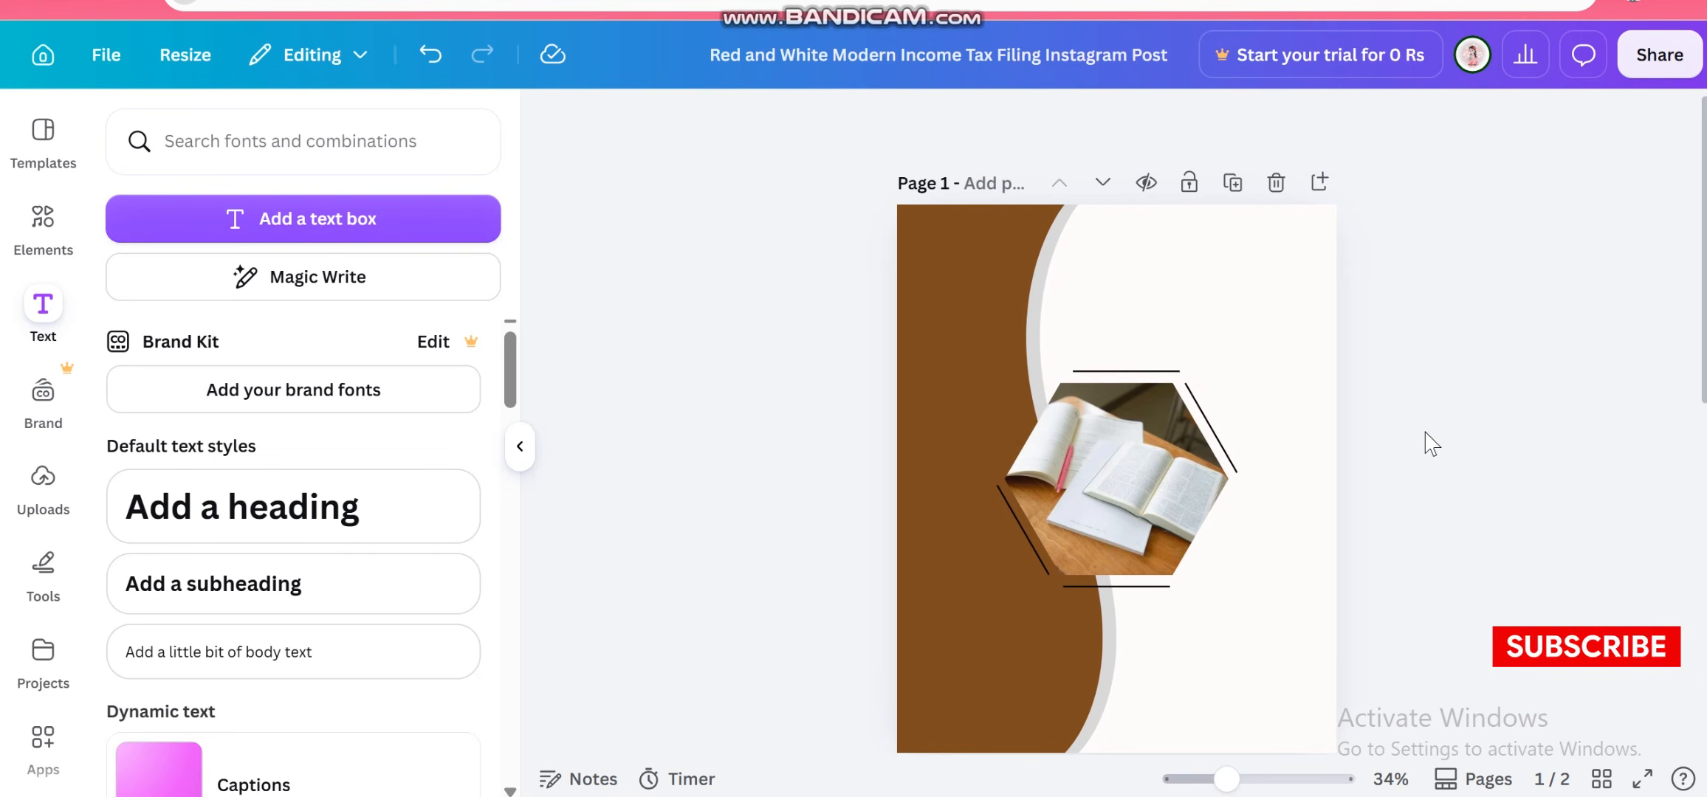
pyautogui.hotkey('ctrl', 'z')
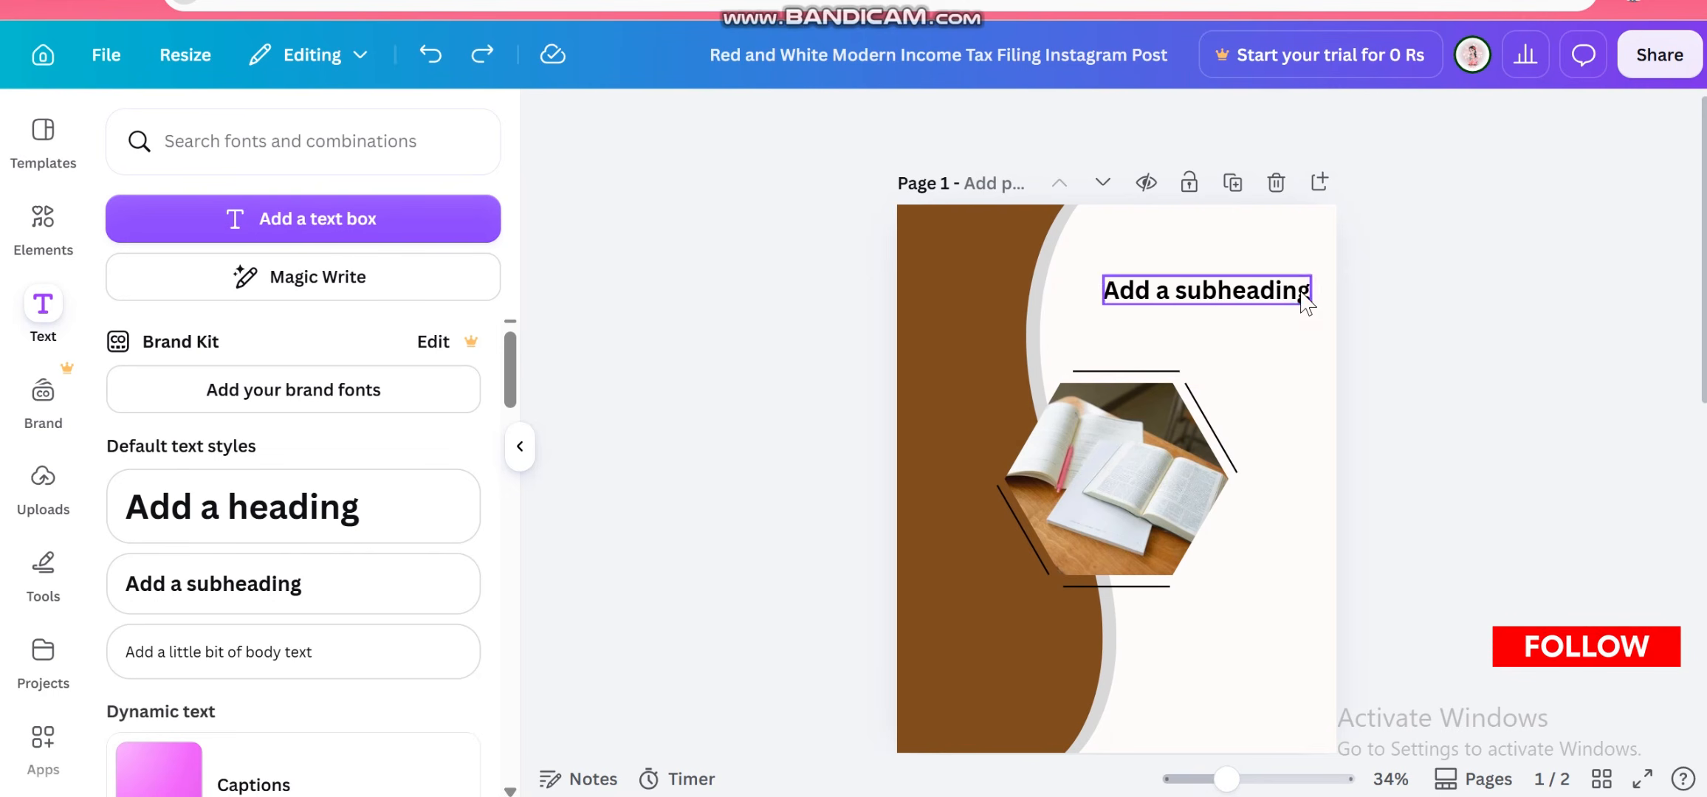
pyautogui.doubleClick(1303, 291)
pyautogui.press('Delete')
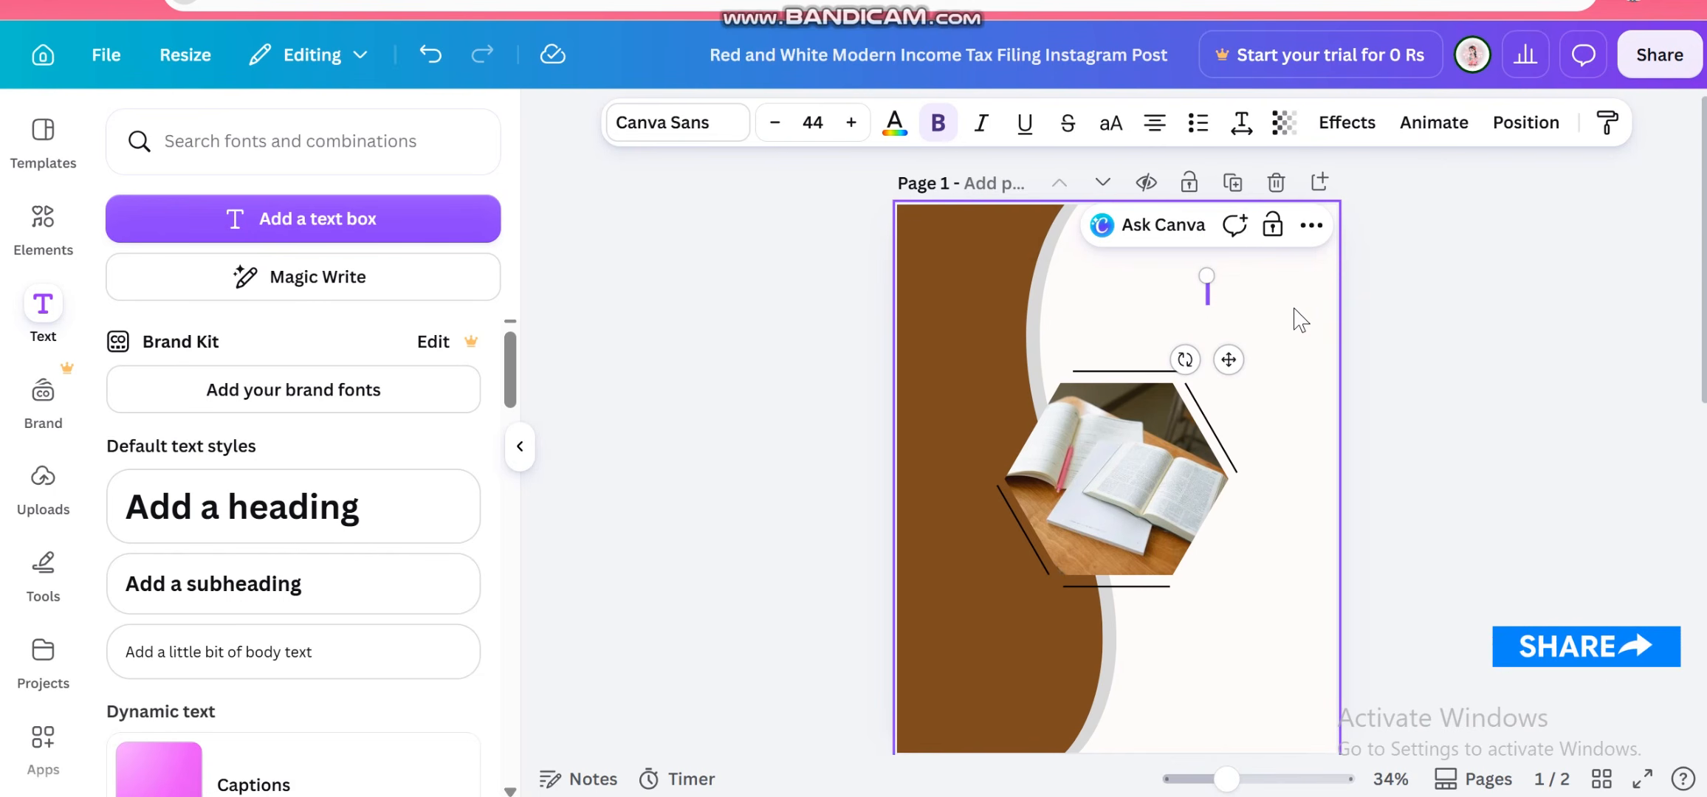
pyautogui.write('Pak')
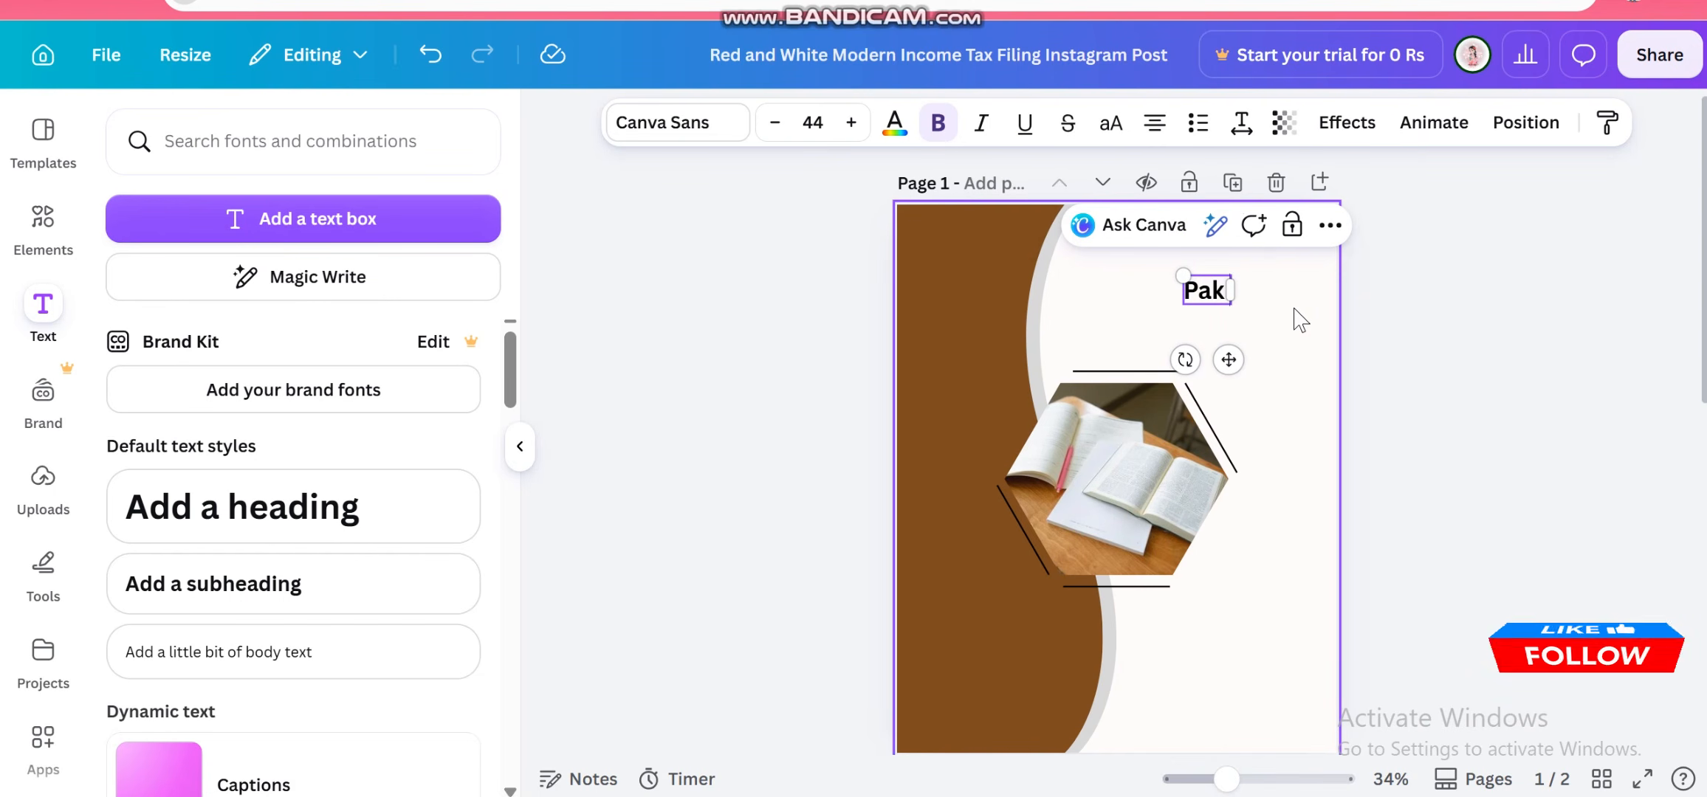
pyautogui.write(' Studies')
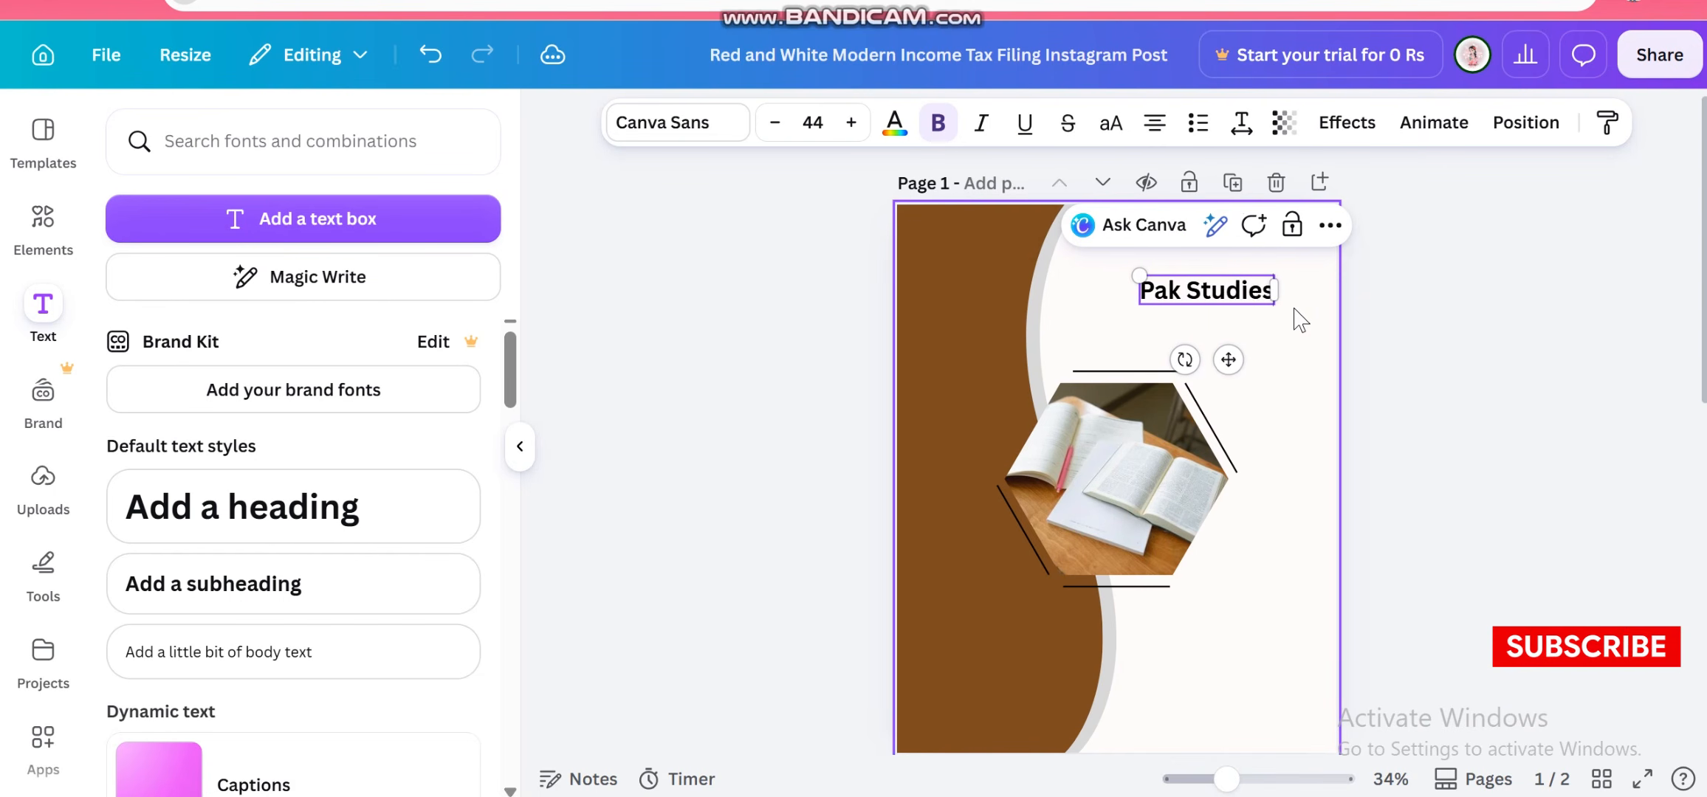
# Move the Pak Studies title slightly down and to the right
pyautogui.click(781, 461)
pyautogui.click(1203, 301)
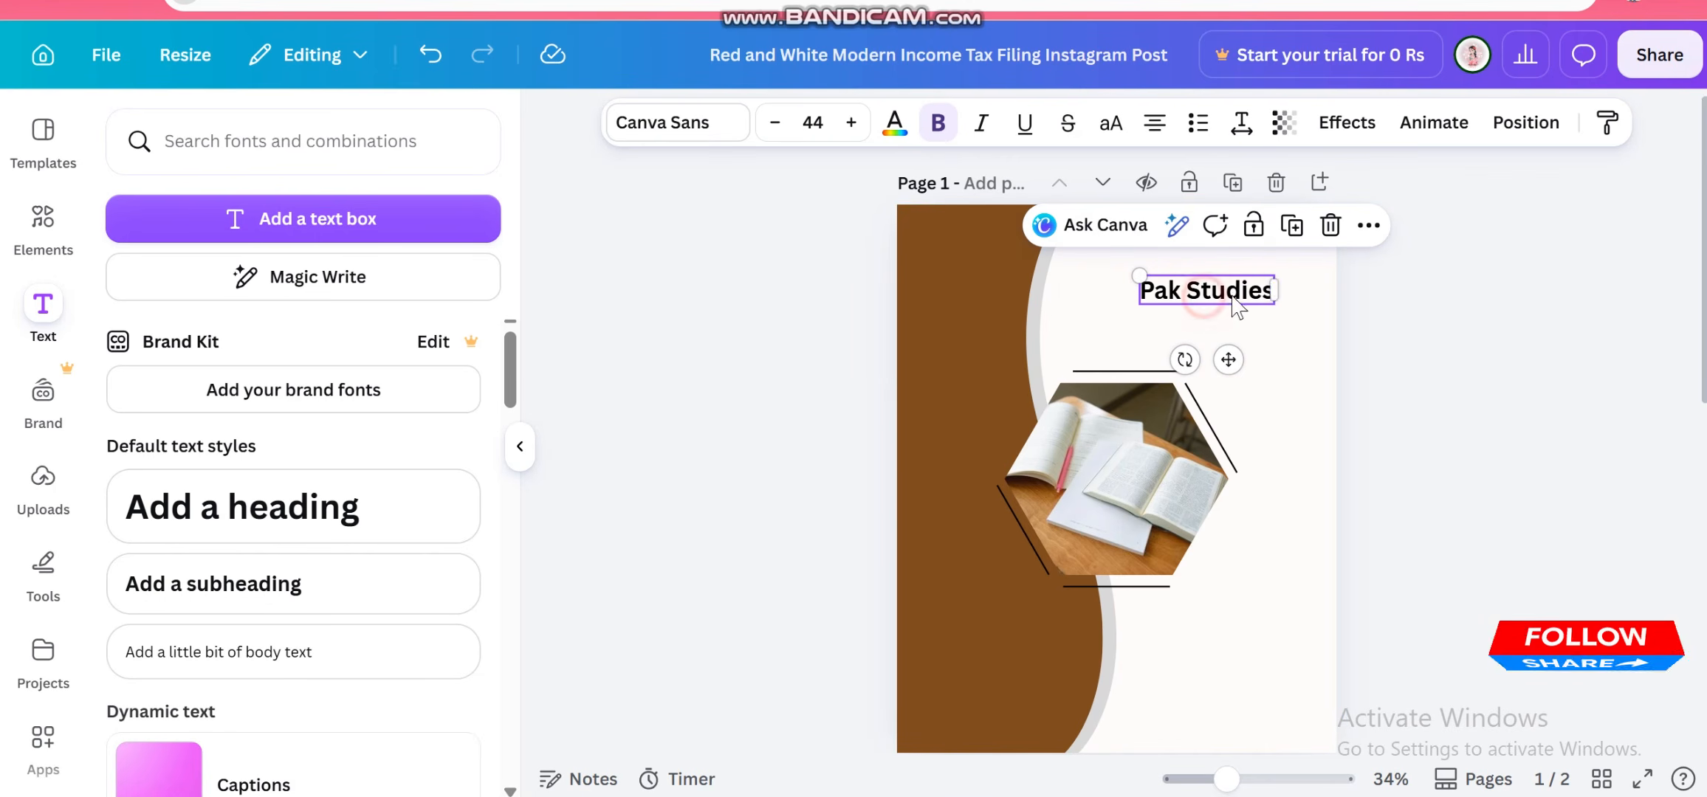
pyautogui.moveTo(1229, 360); pyautogui.dragTo(1264, 378)
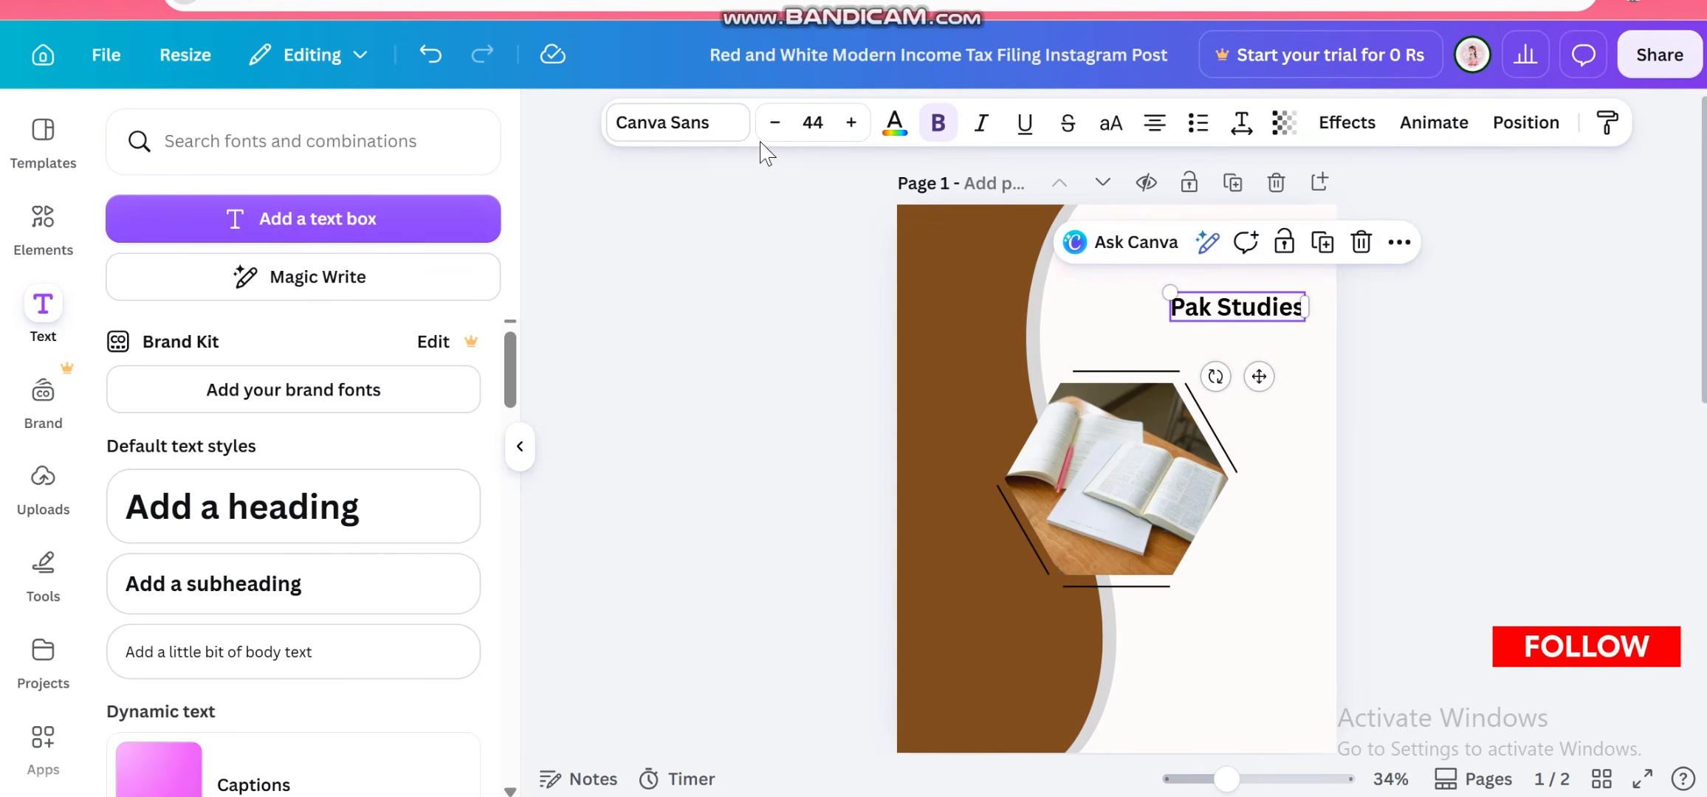
# Change the Pak Studies title's font to Calistoga
pyautogui.click(577, 98)
pyautogui.click(1263, 308)
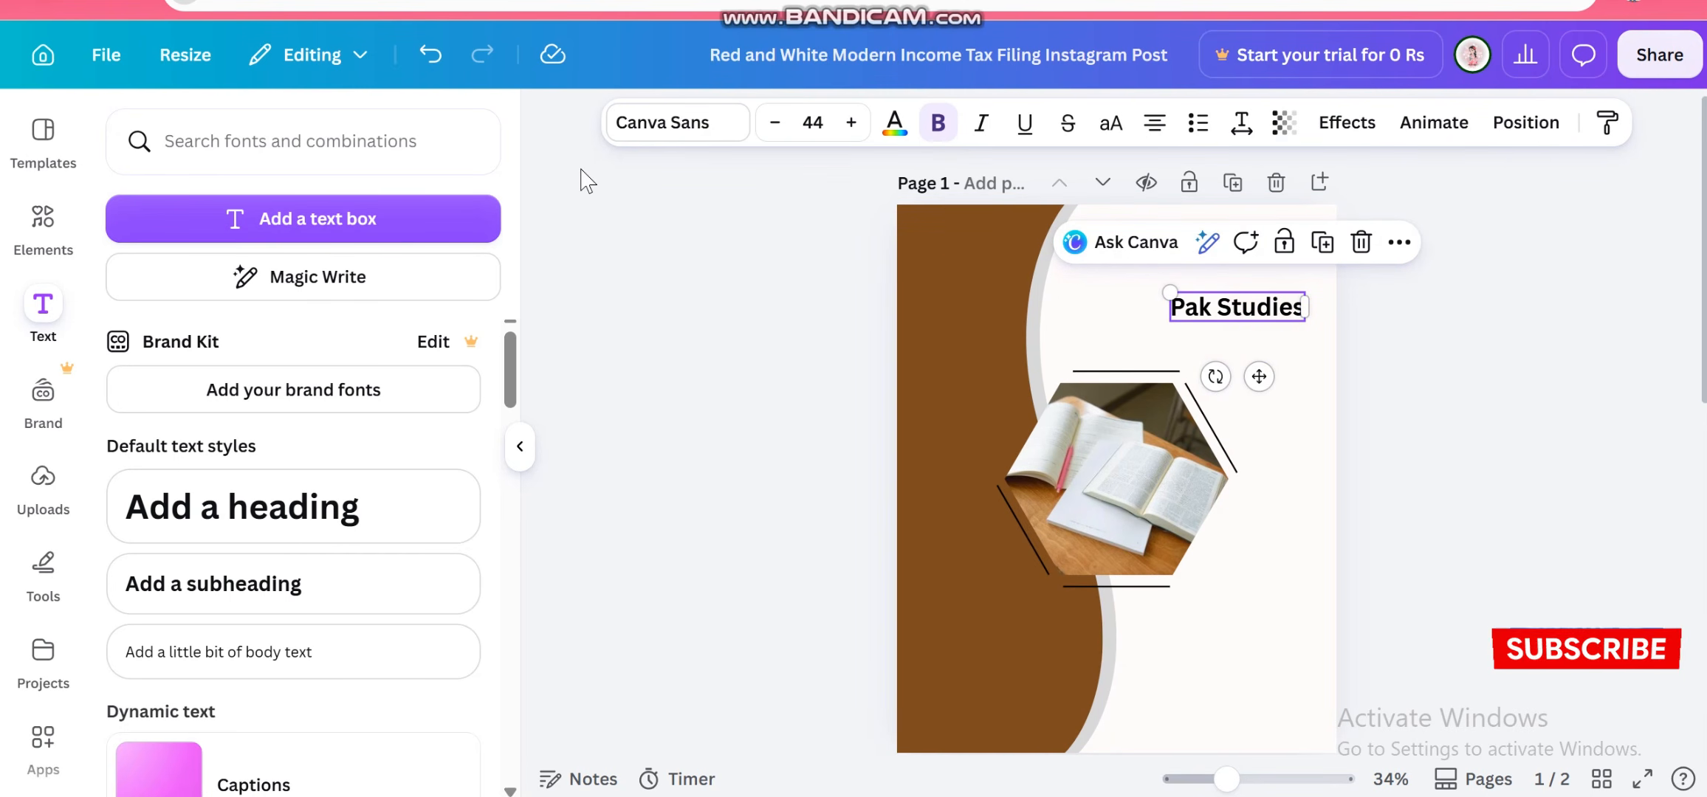
pyautogui.click(643, 133)
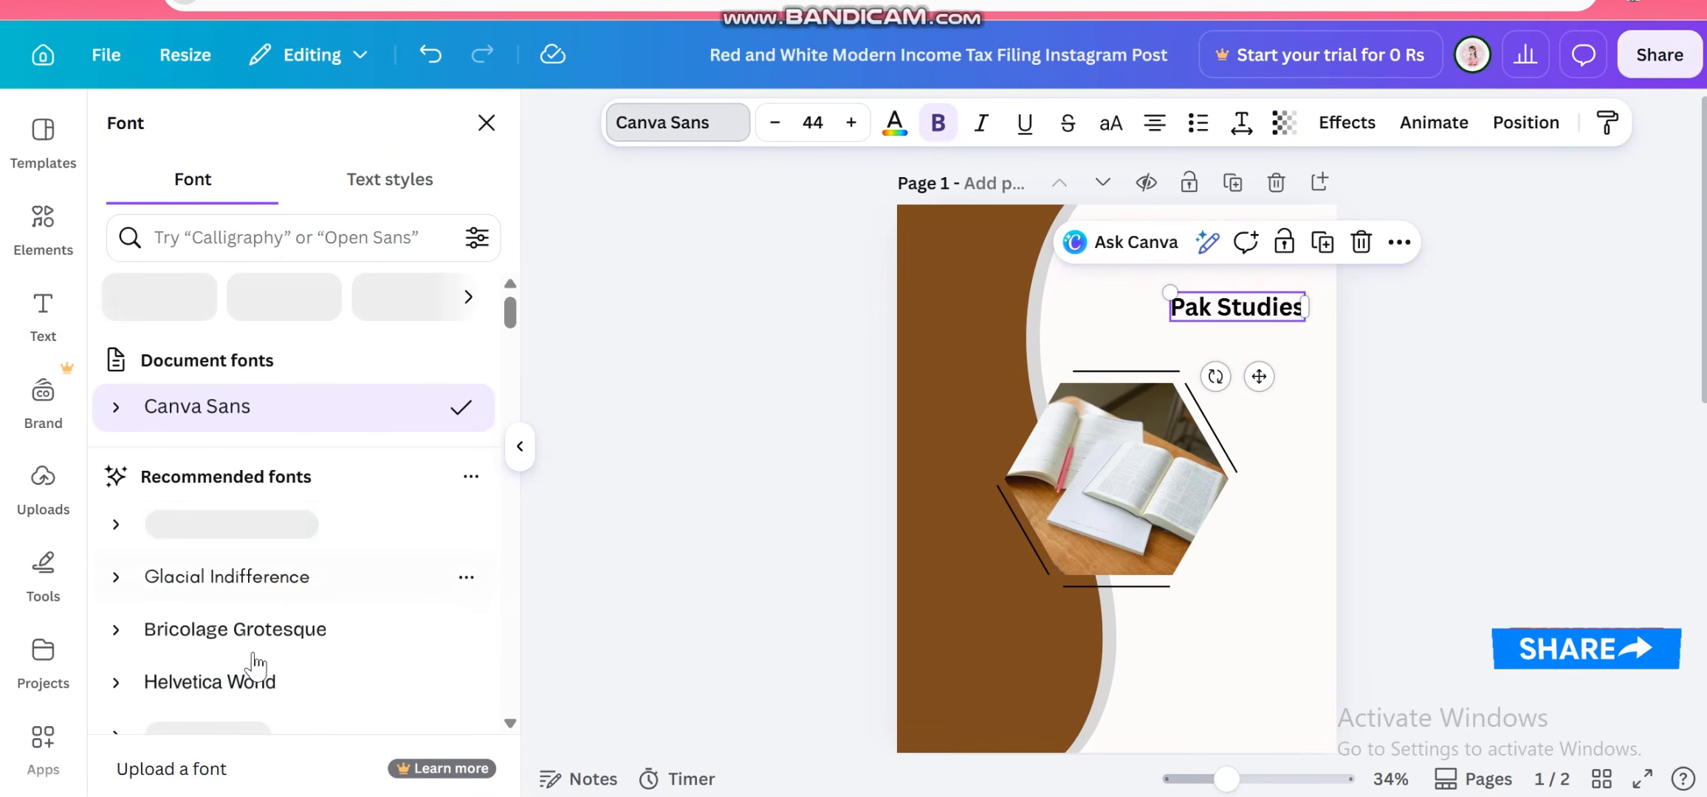
pyautogui.click(251, 631)
pyautogui.scroll(-5, 255, 649)
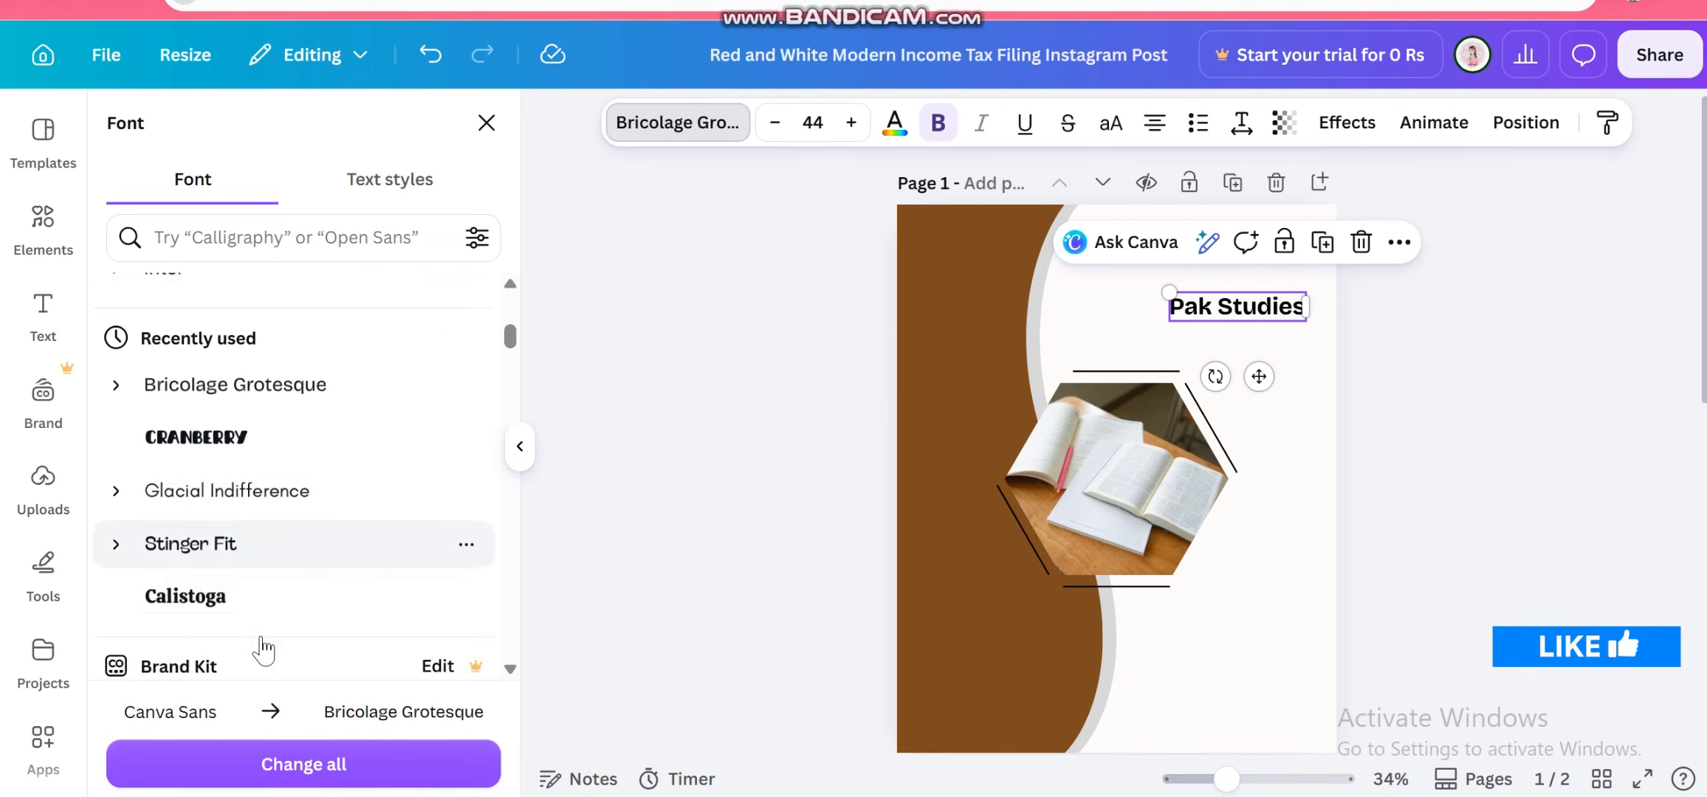
pyautogui.scroll(-3, 262, 650)
pyautogui.click(242, 369)
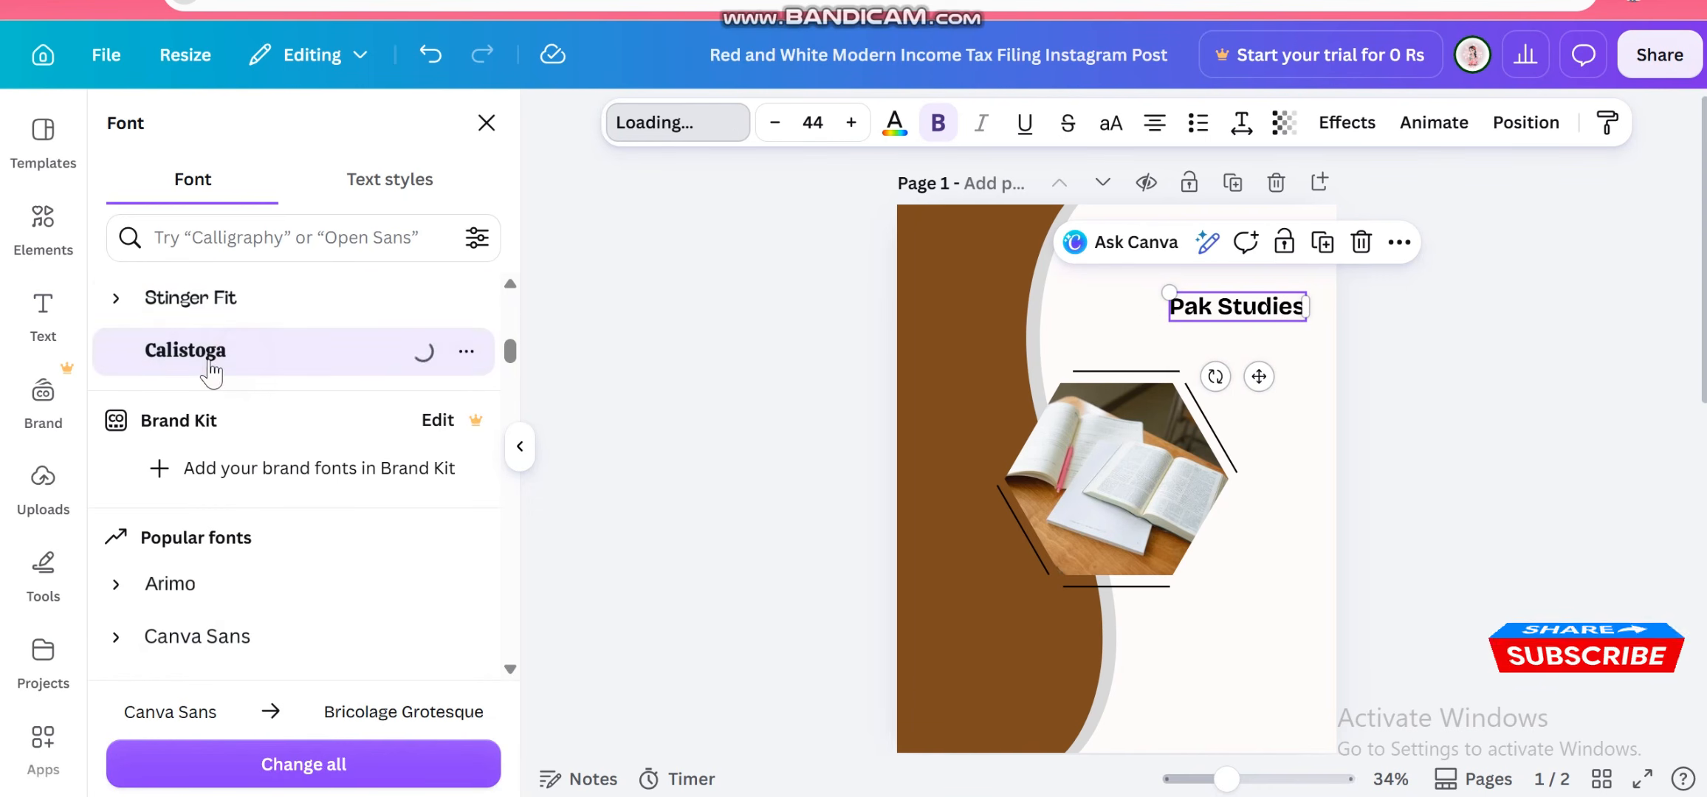
pyautogui.click(843, 358)
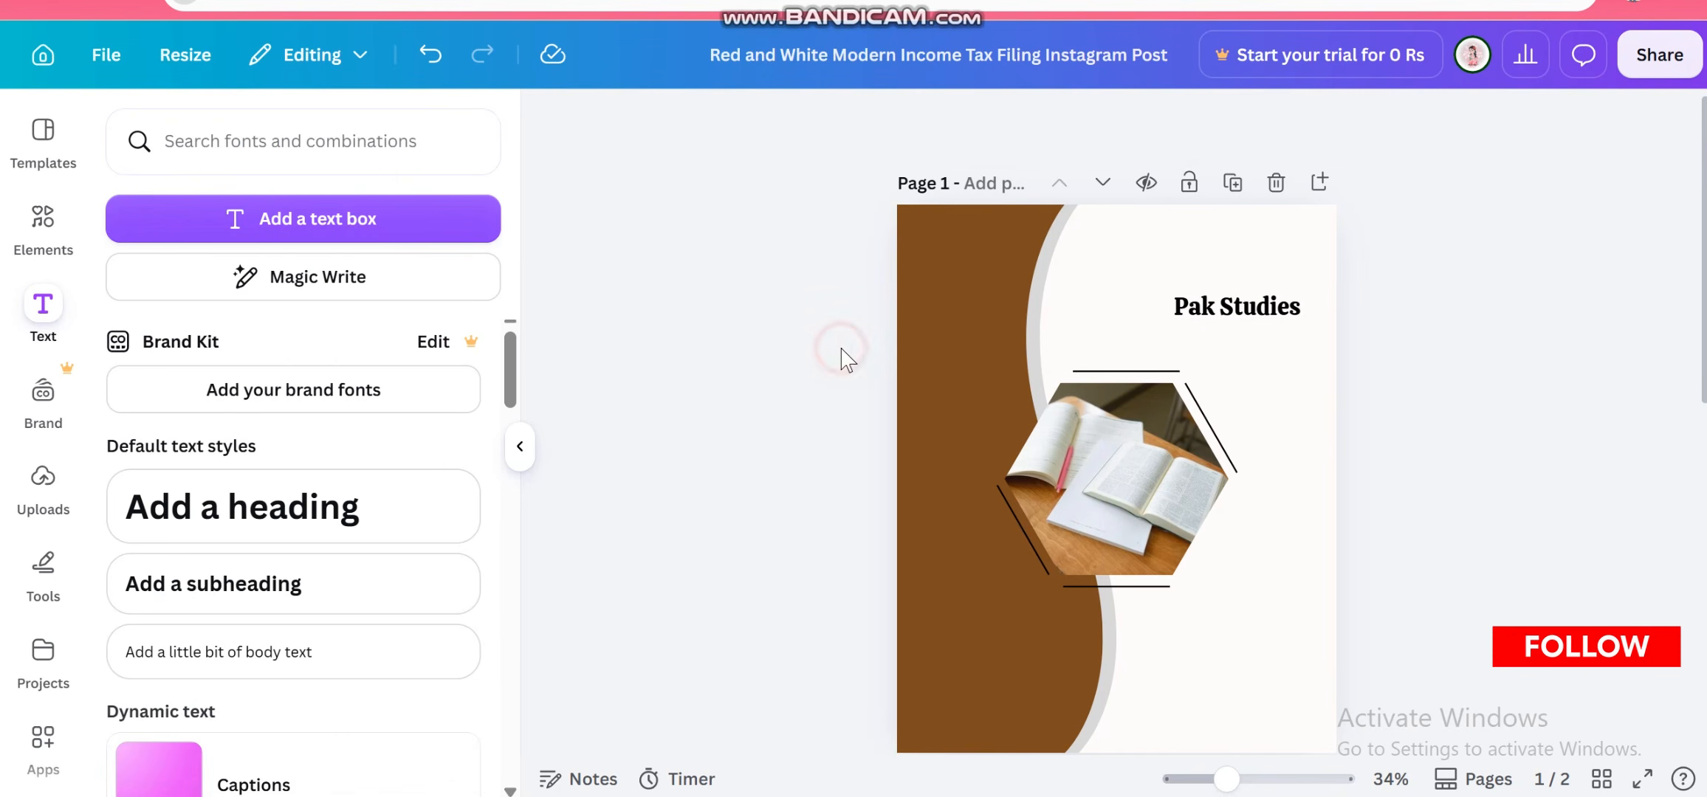
pyautogui.click(1211, 314)
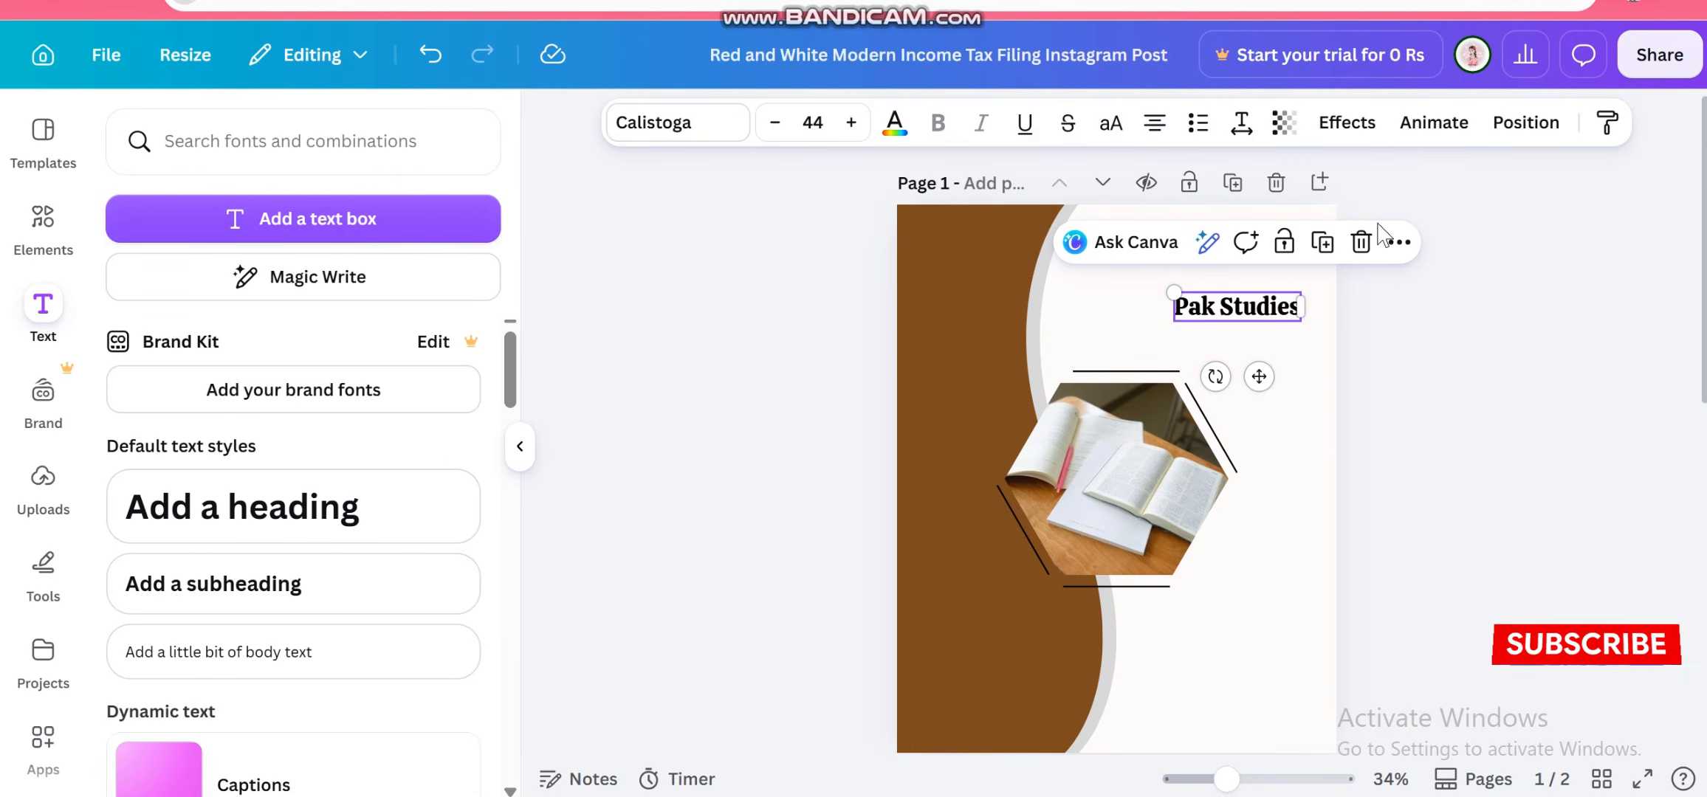
# Add a subheading text box below the Pak Studies title and replace its text with Cover Page
pyautogui.moveTo(237, 583); pyautogui.dragTo(1338, 332)
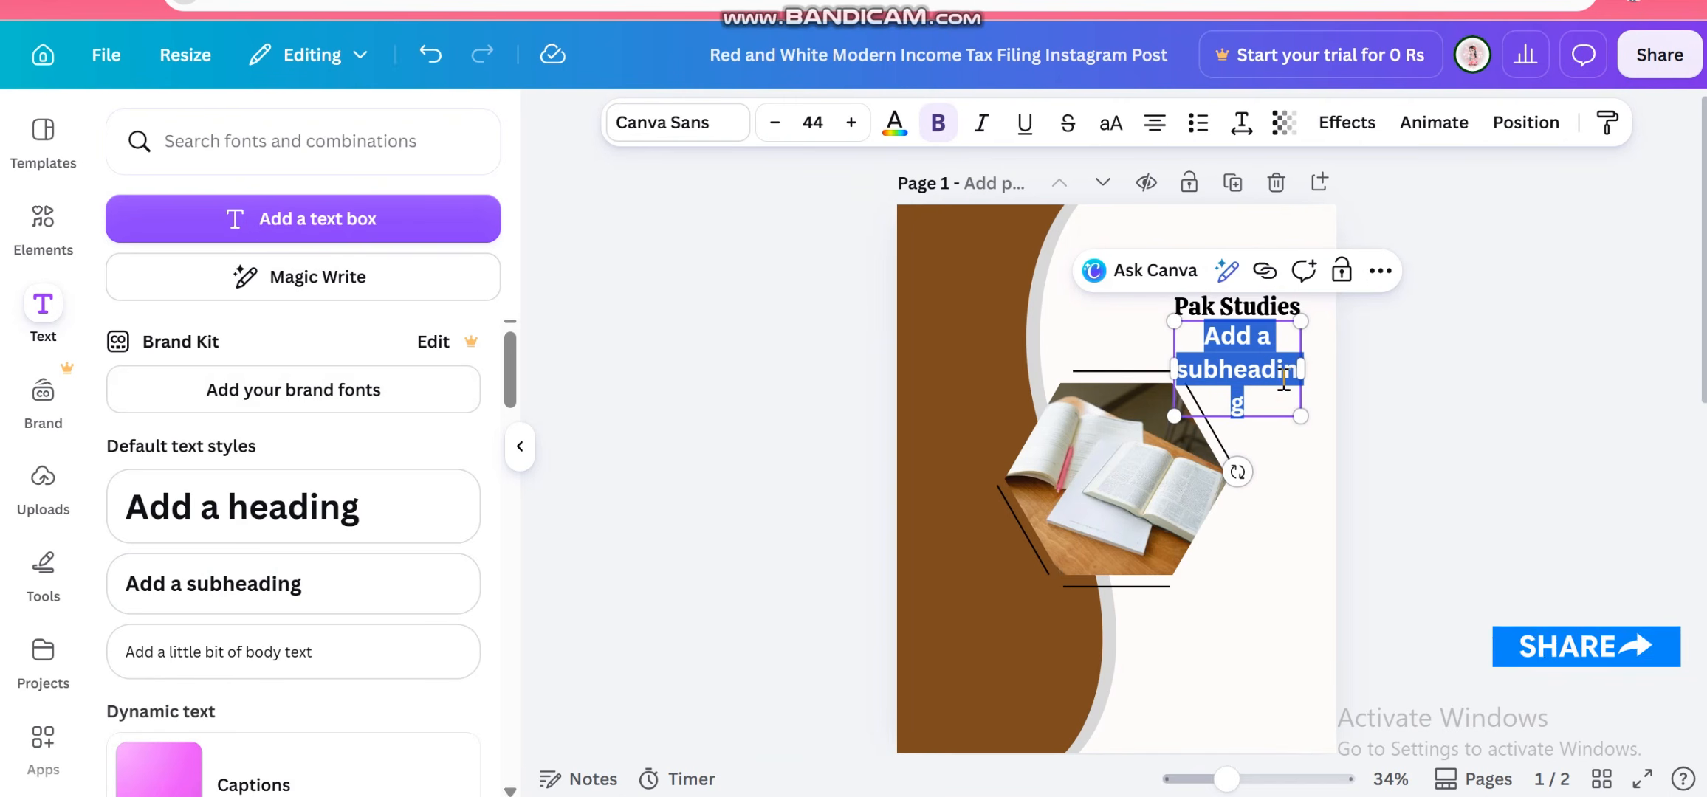
pyautogui.tripleClick(1283, 377)
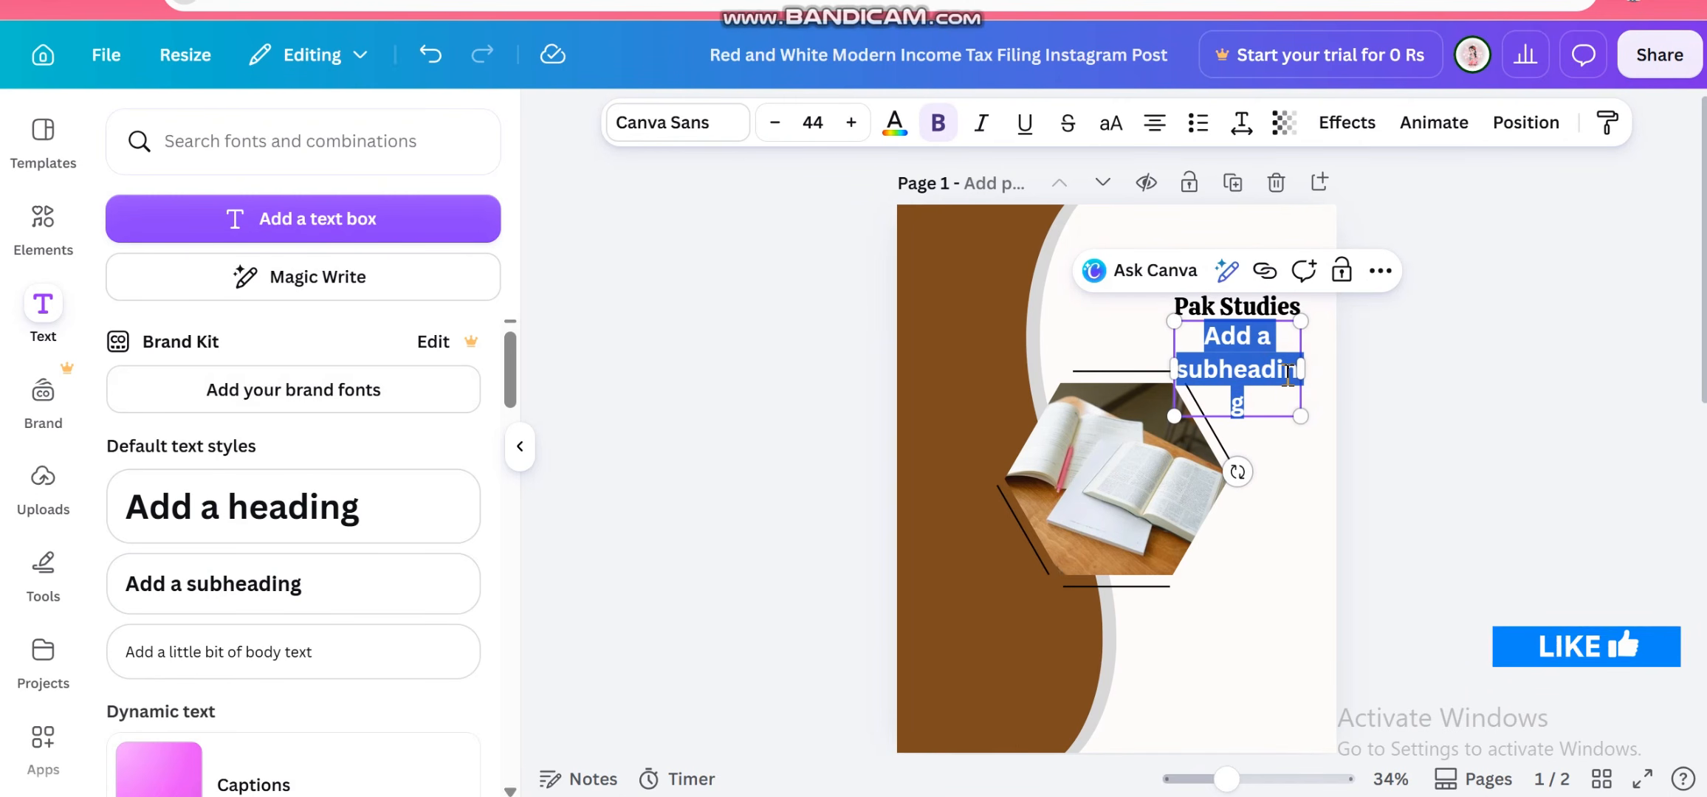
pyautogui.press('BackSpace')
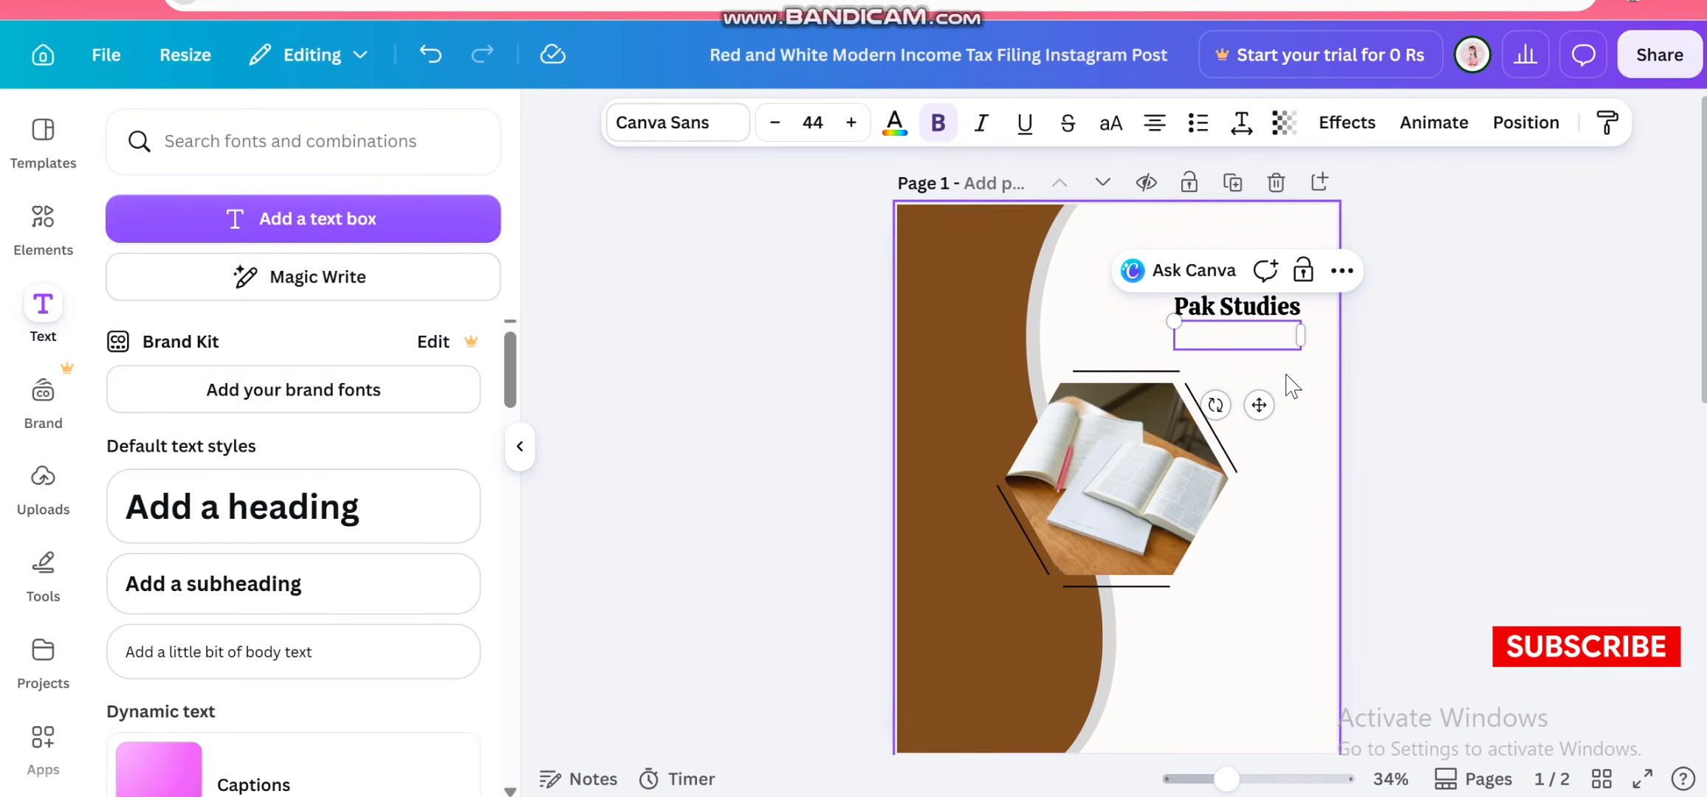
pyautogui.write('Cover P')
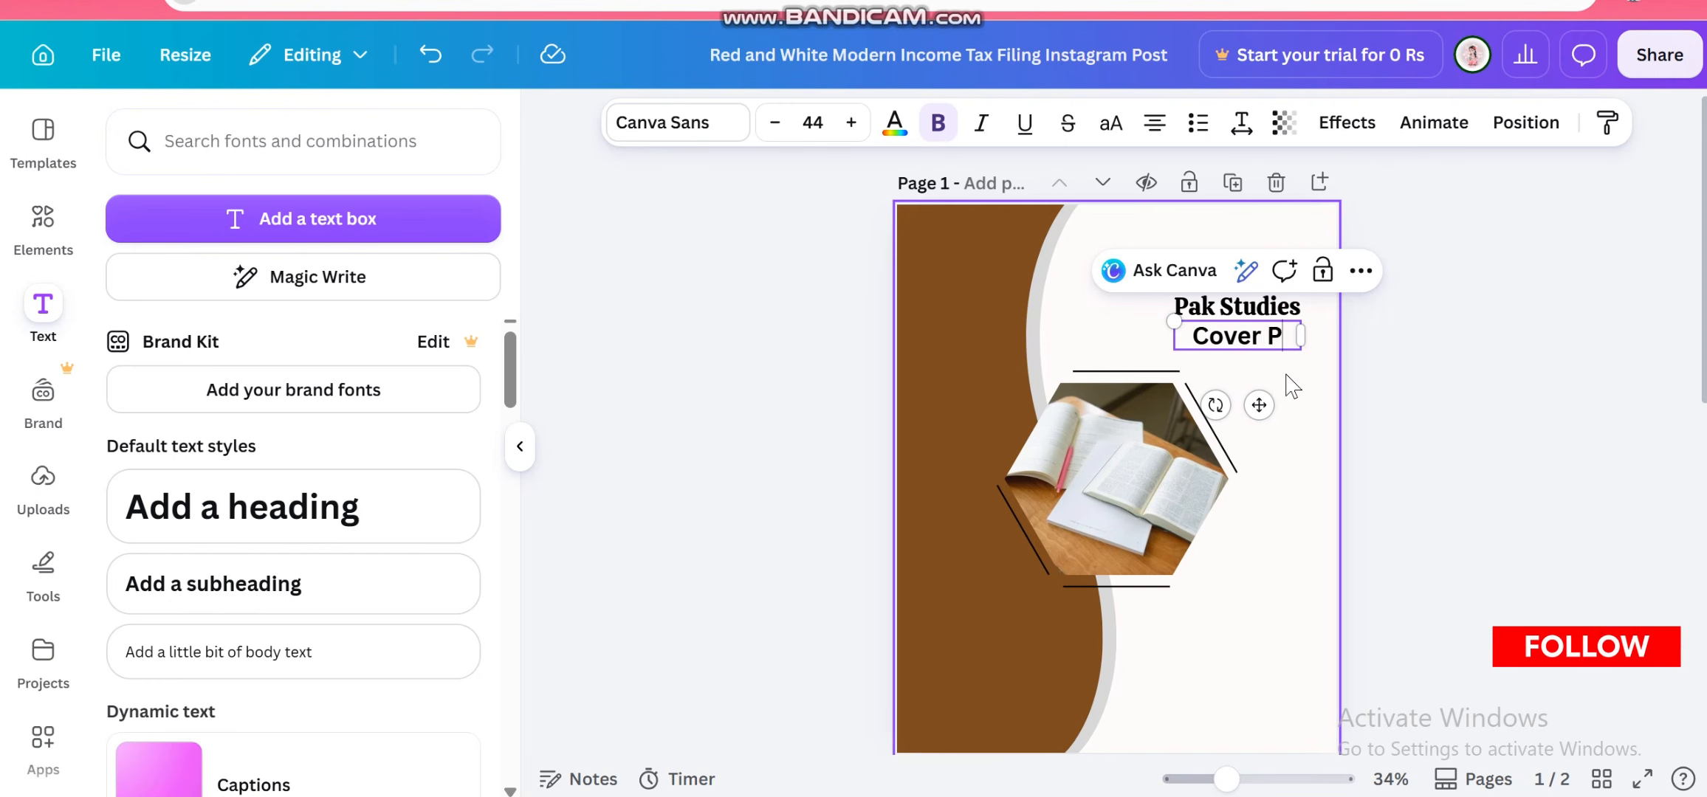
pyautogui.write('Age')
pyautogui.press('BackSpace')
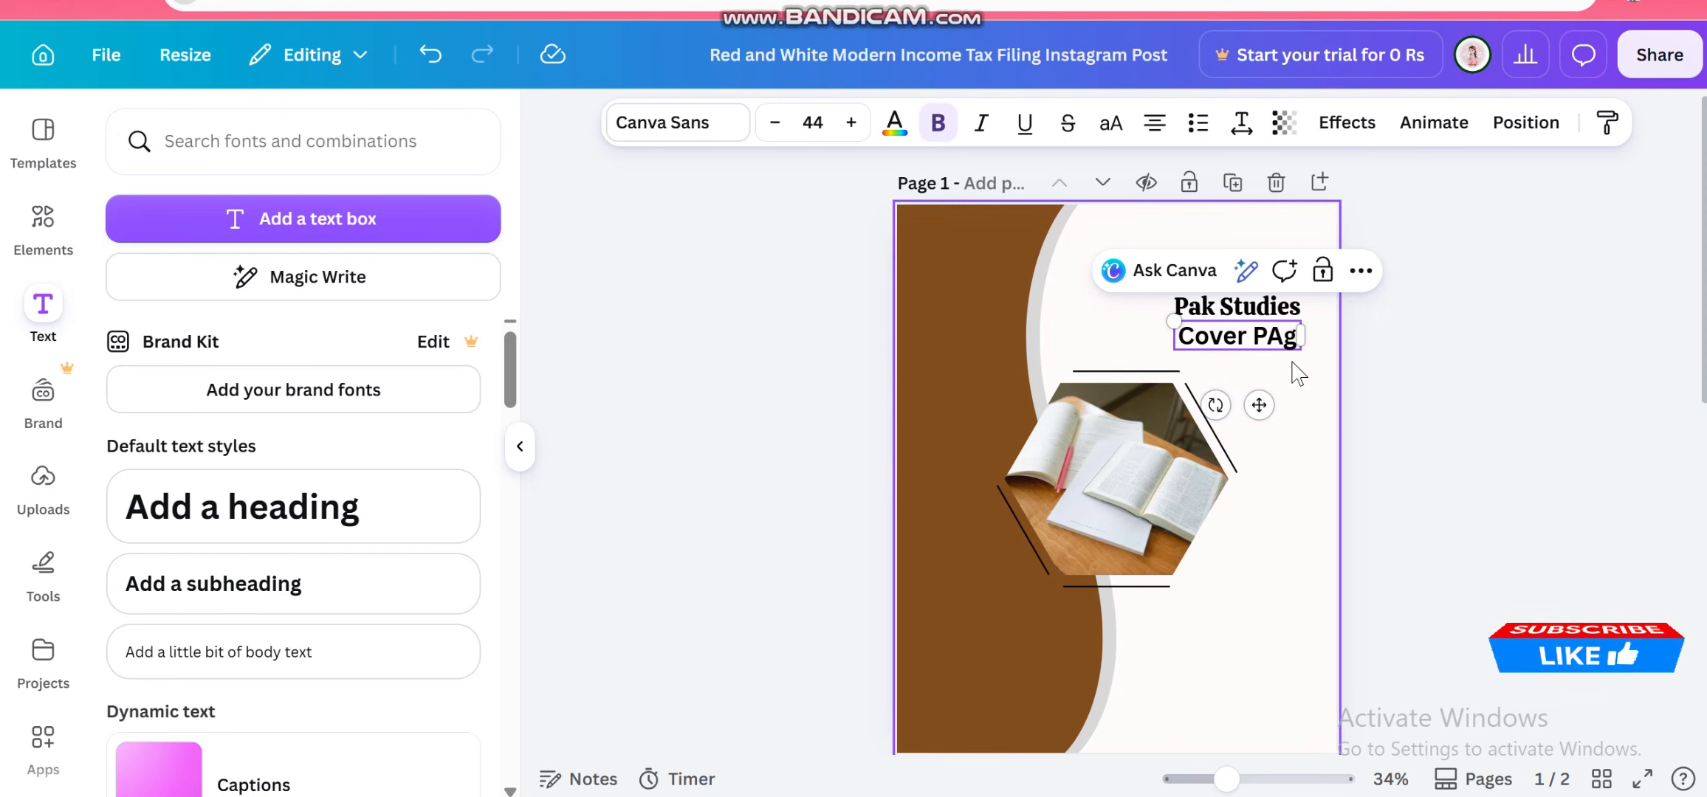
pyautogui.write('age')
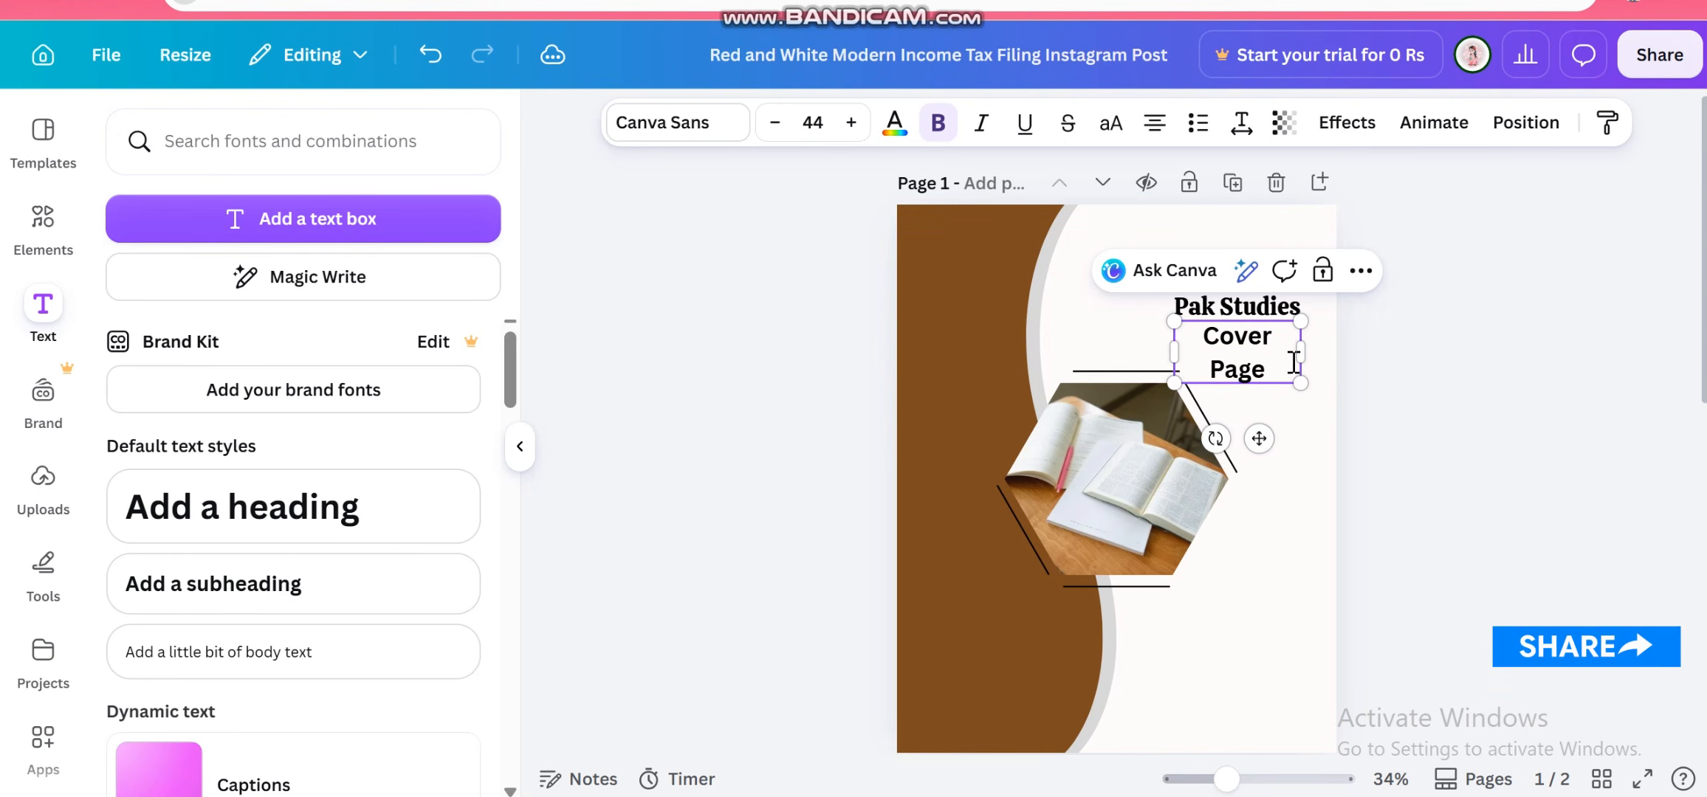
# Reduce the Cover Page subheading's font size to 26
pyautogui.click(771, 124)
pyautogui.click(771, 124)
pyautogui.click(771, 124)
pyautogui.click(772, 124)
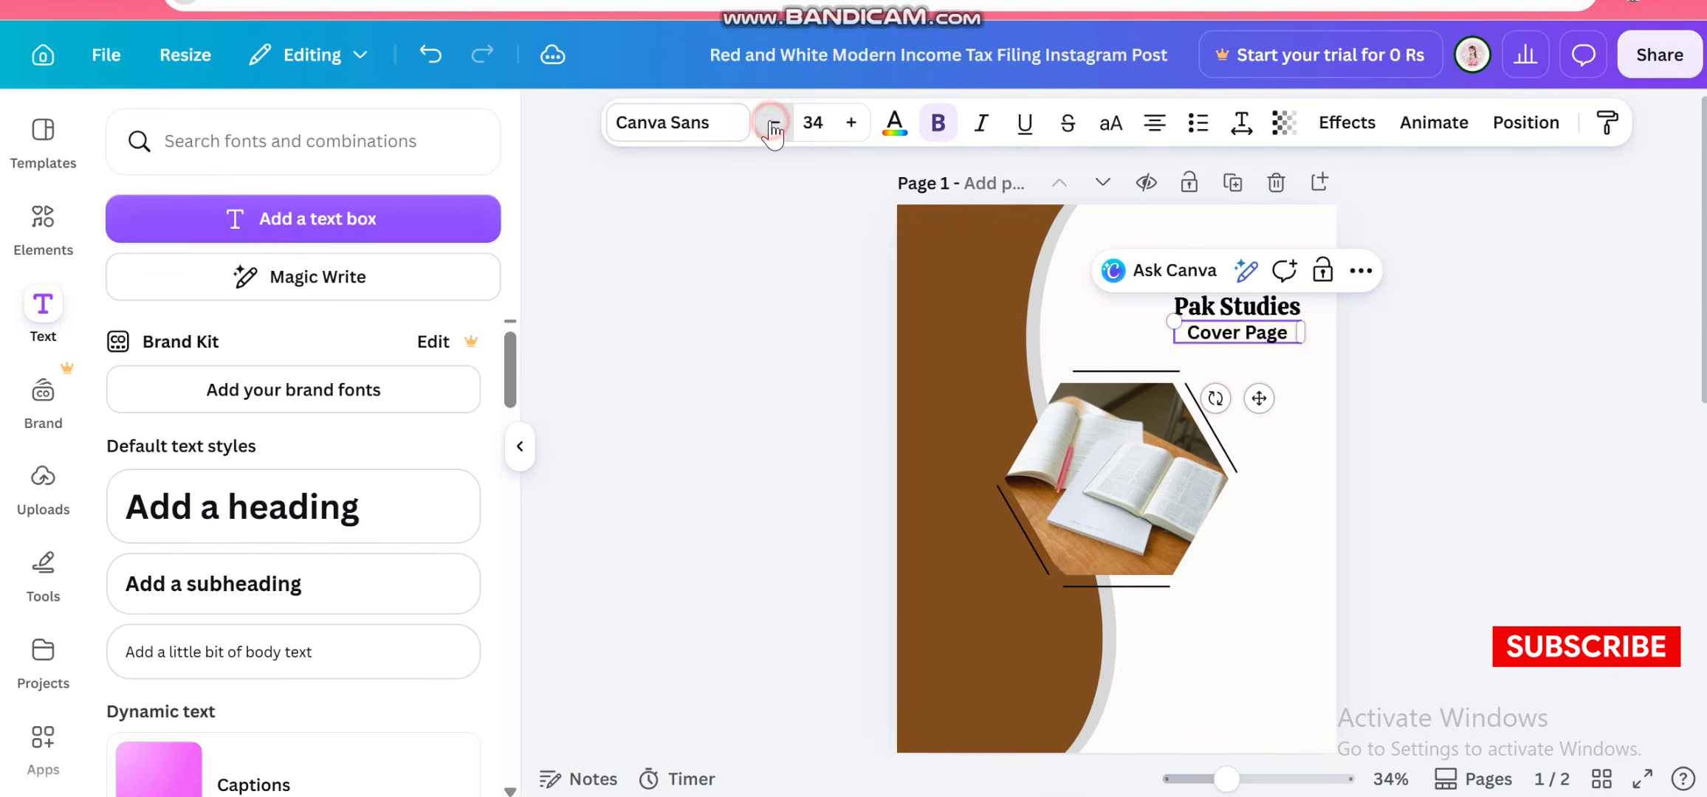
pyautogui.click(771, 124)
pyautogui.click(772, 124)
pyautogui.click(772, 124)
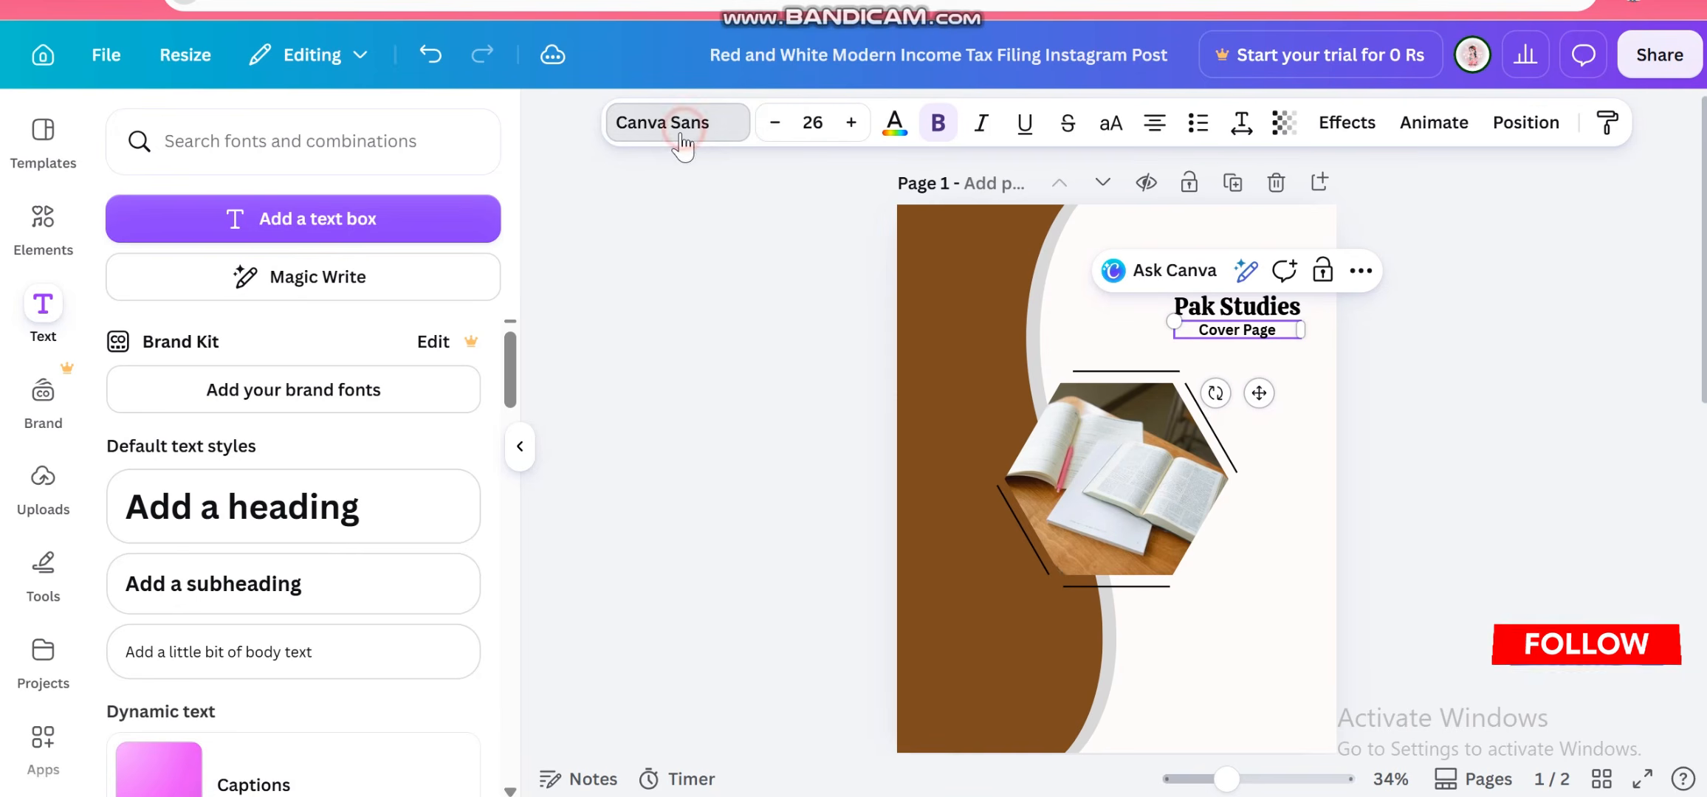
# Change the Cover Page subheading's font to Arimo
pyautogui.click(680, 135)
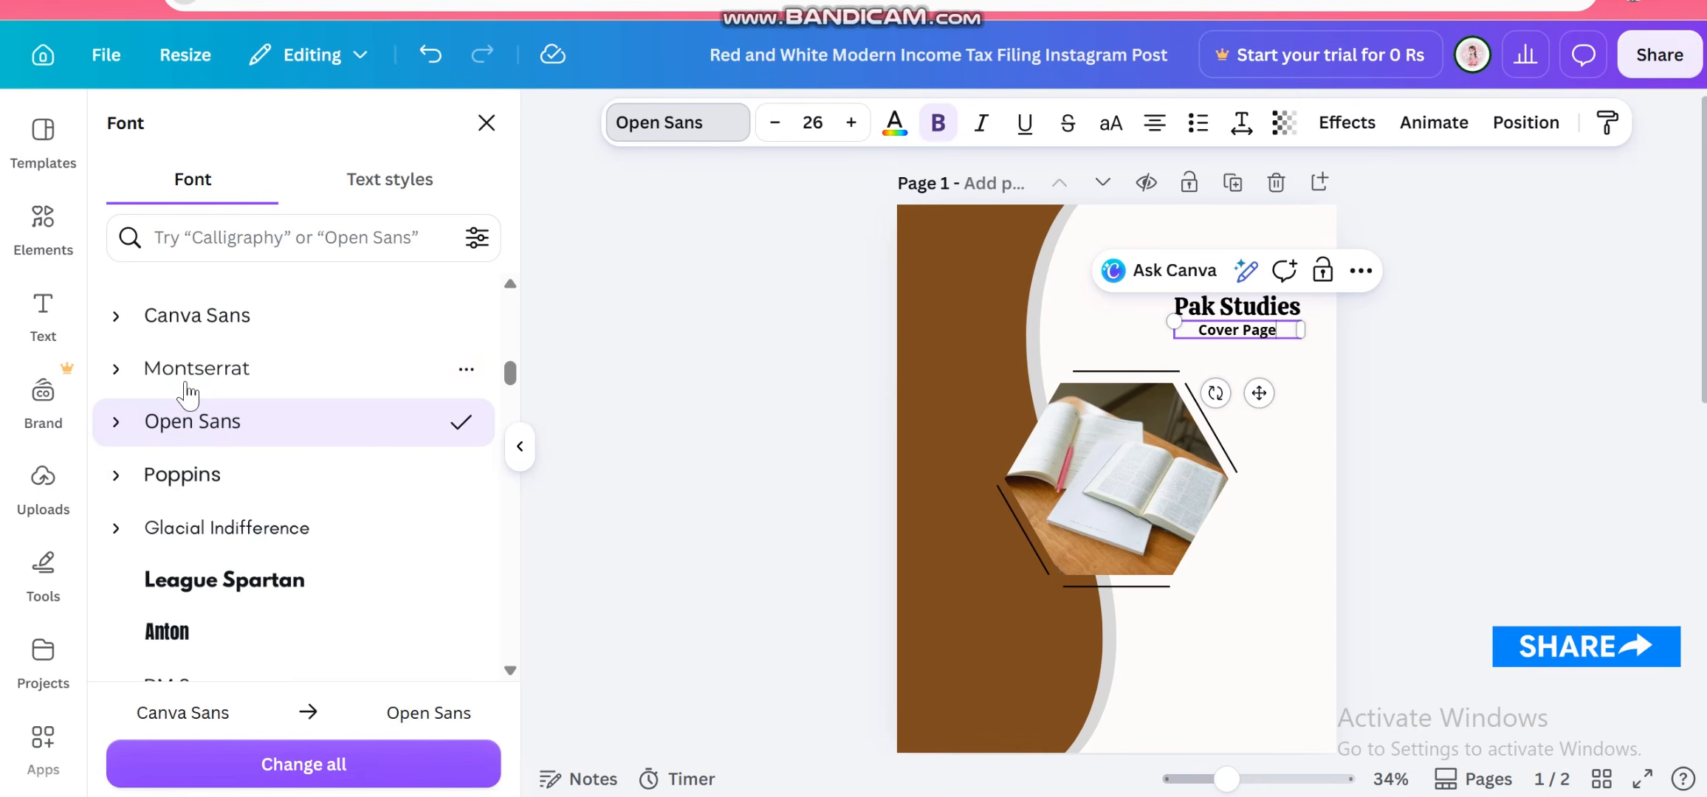
pyautogui.click(211, 384)
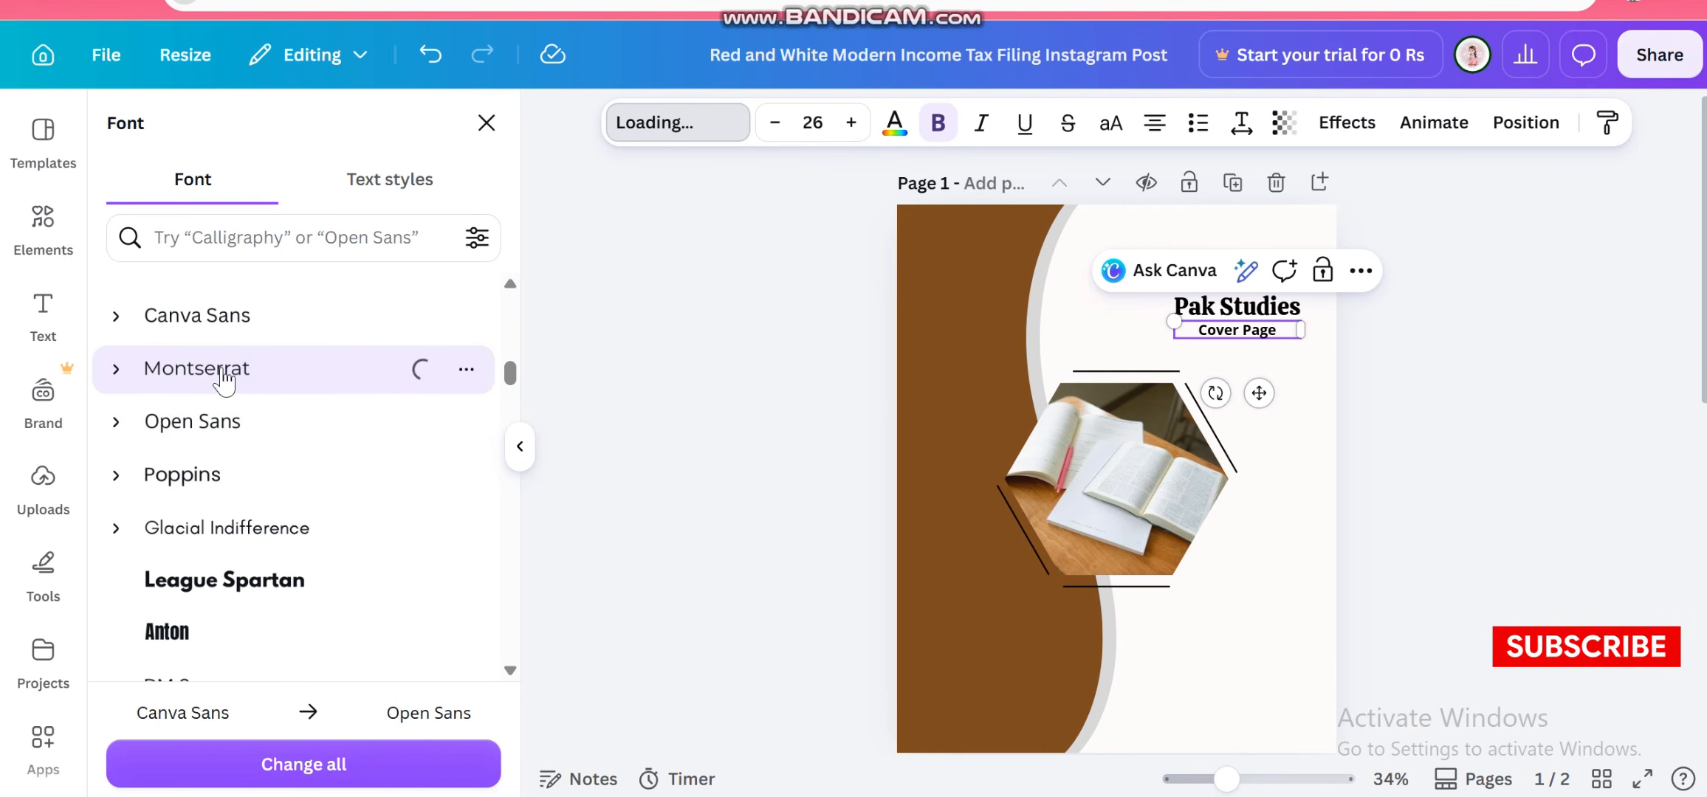
pyautogui.scroll(3, 221, 380)
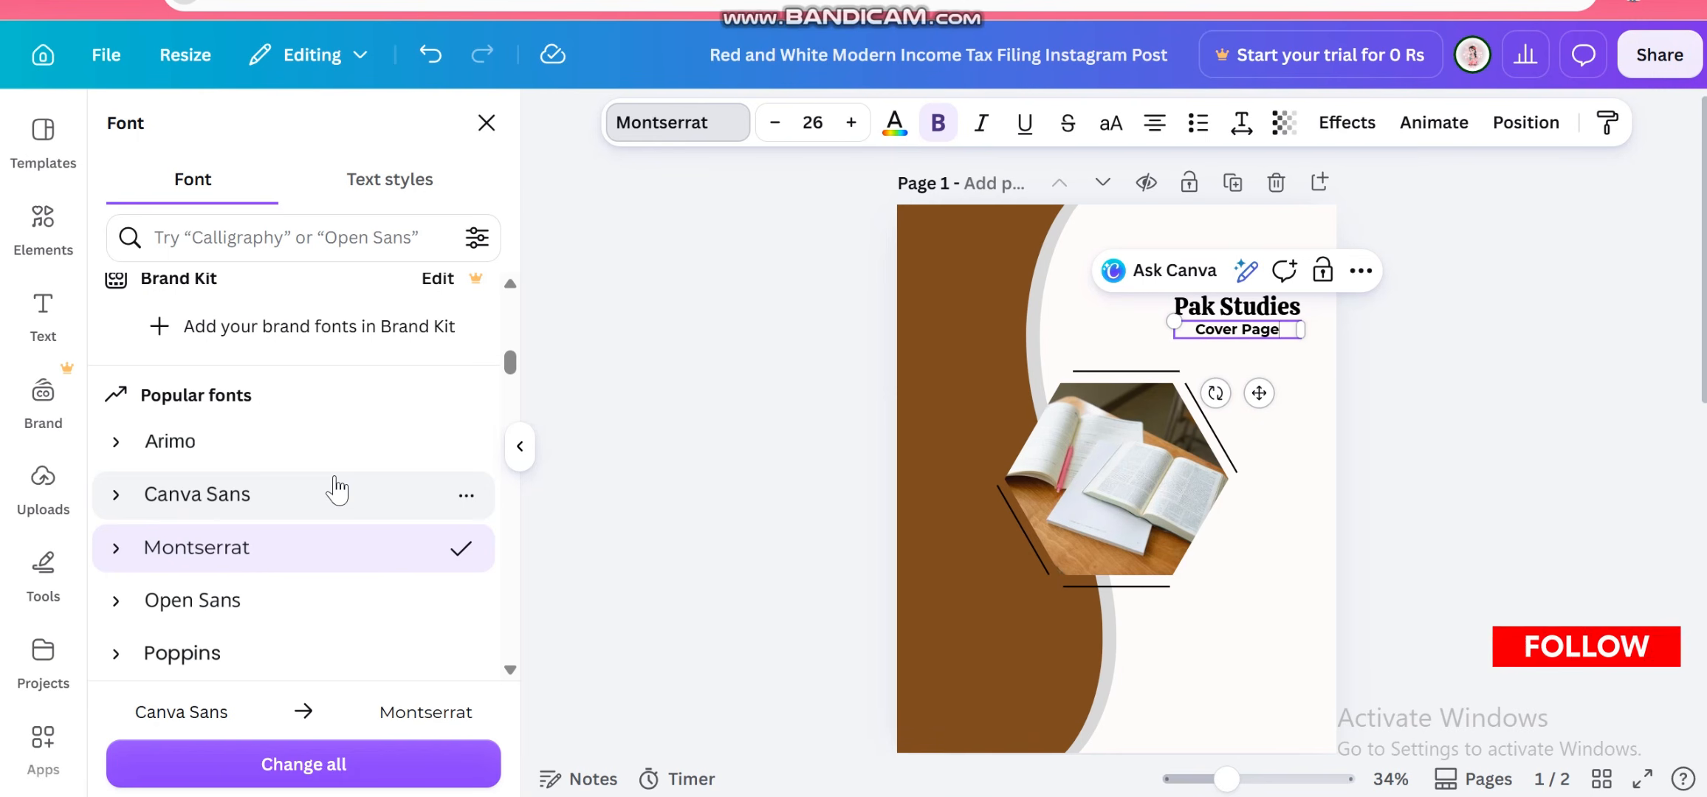
pyautogui.click(297, 440)
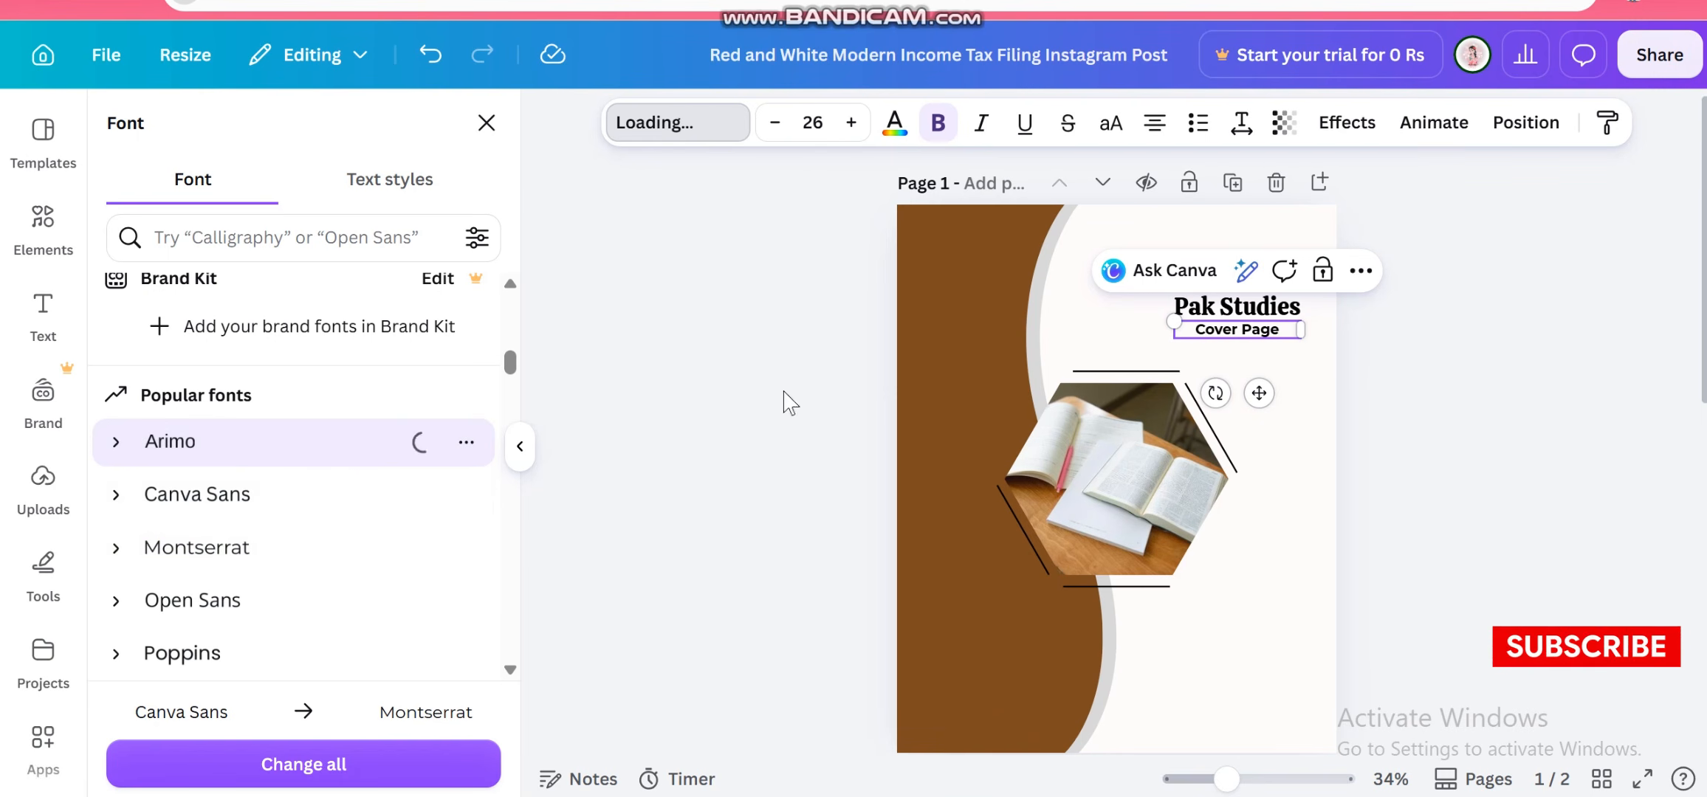
pyautogui.click(648, 508)
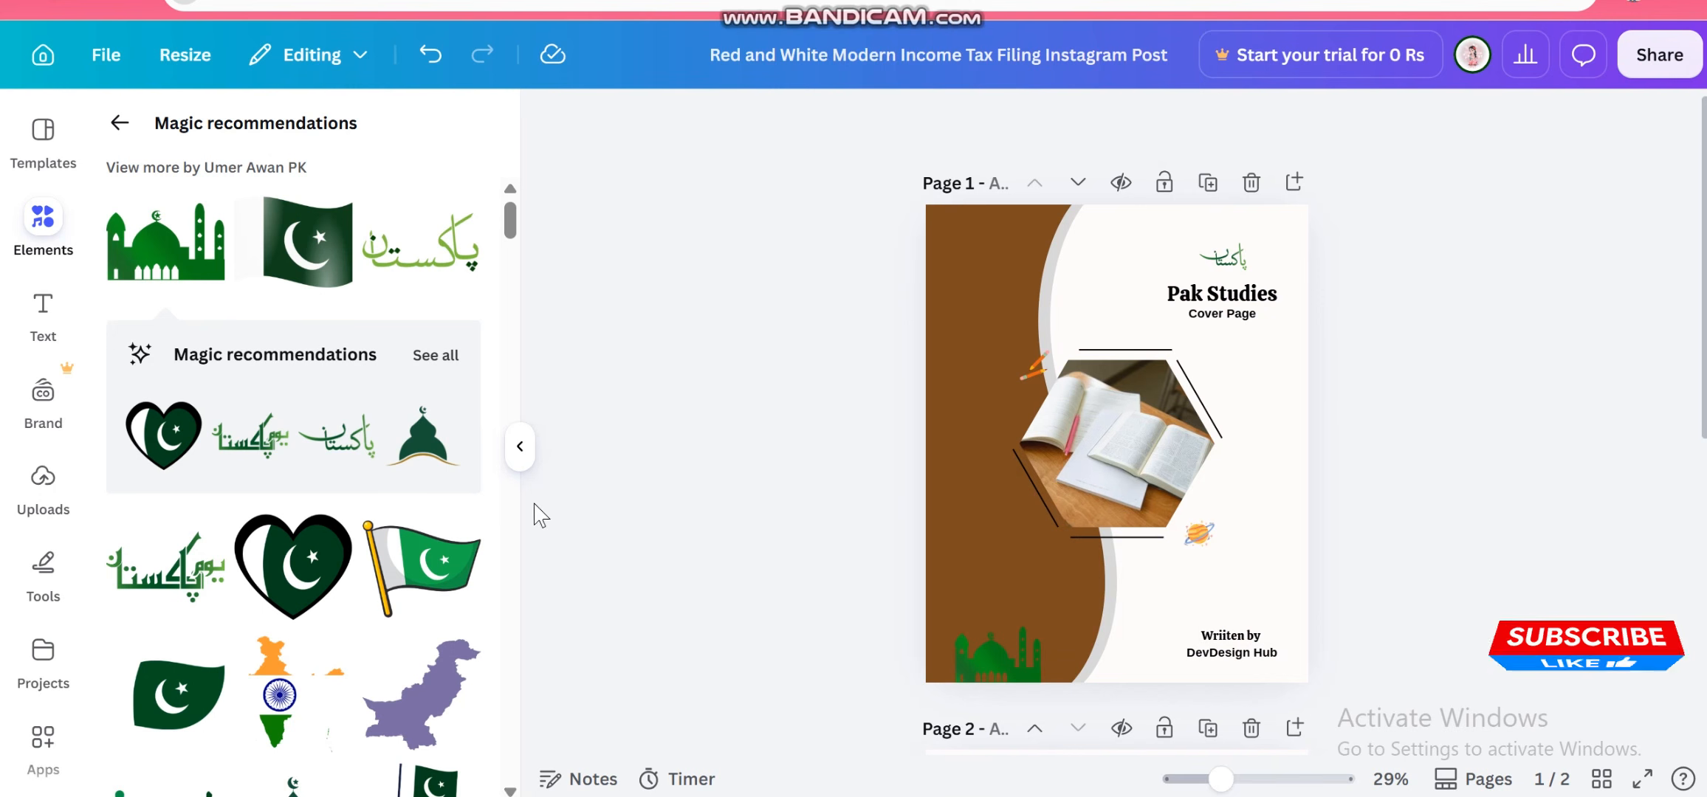
# Browse the Pakistan-themed magic recommendations, then move the Urdu Pakistan calligraphy element slightly down toward the Pak Studies title
pyautogui.click(447, 358)
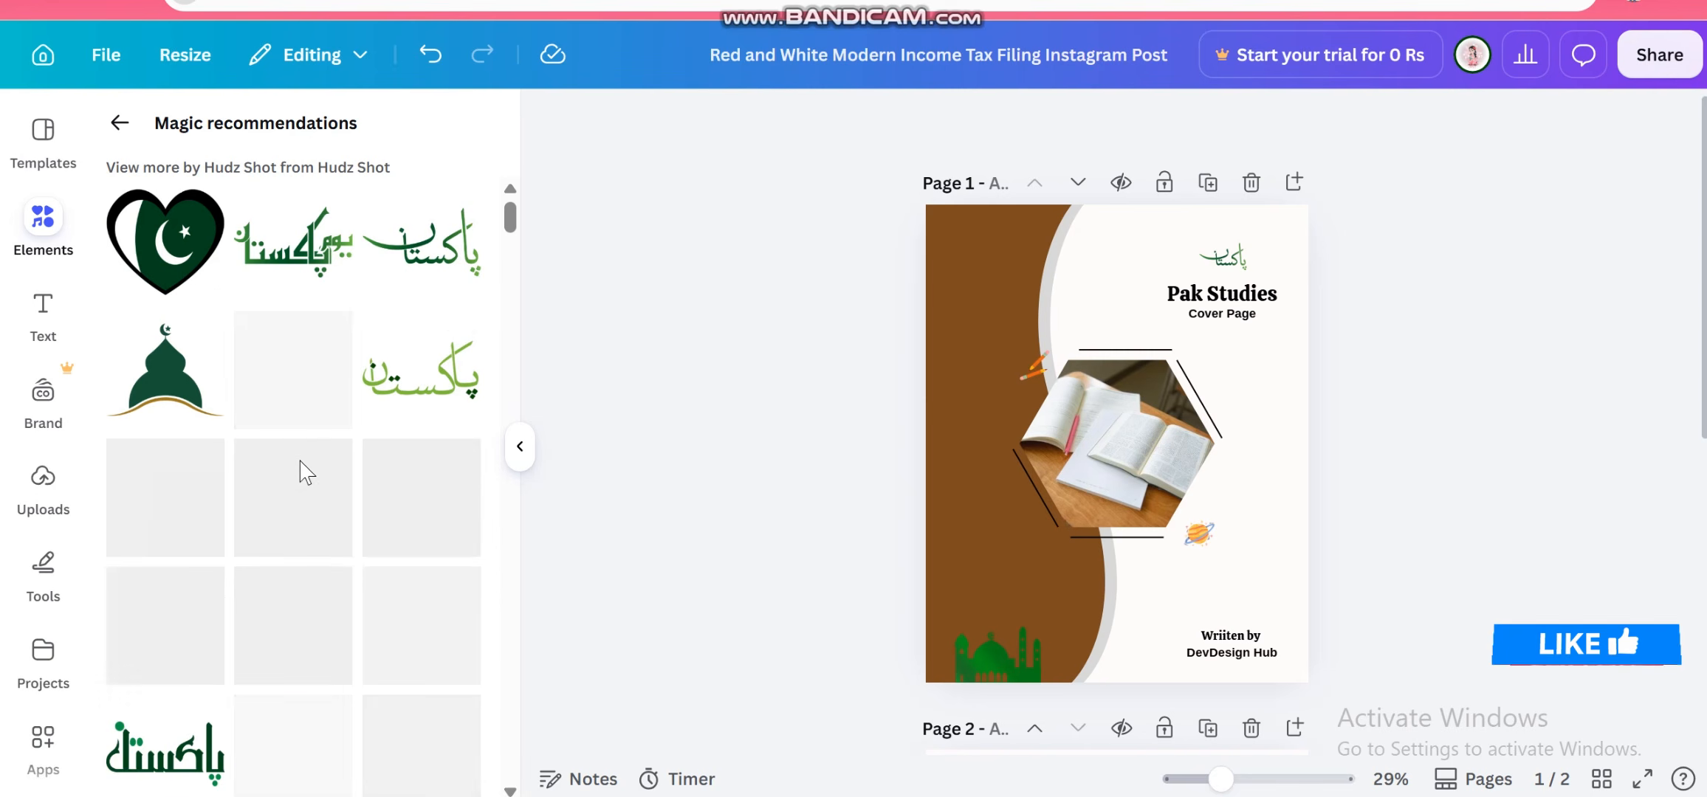
pyautogui.scroll(-5, 306, 473)
pyautogui.scroll(5, 306, 473)
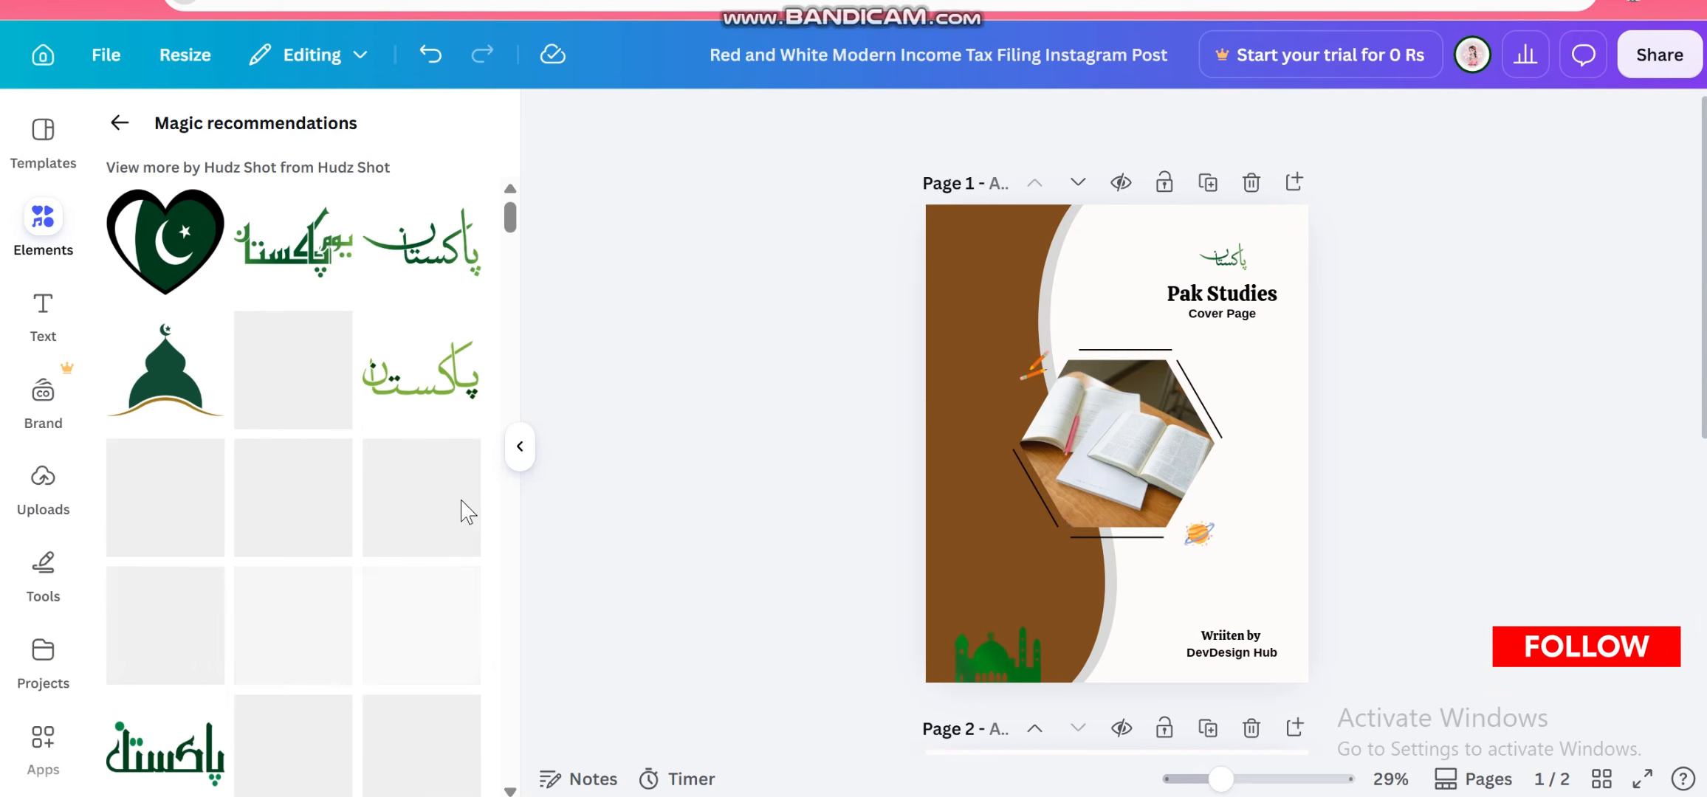
pyautogui.scroll(-3, 351, 611)
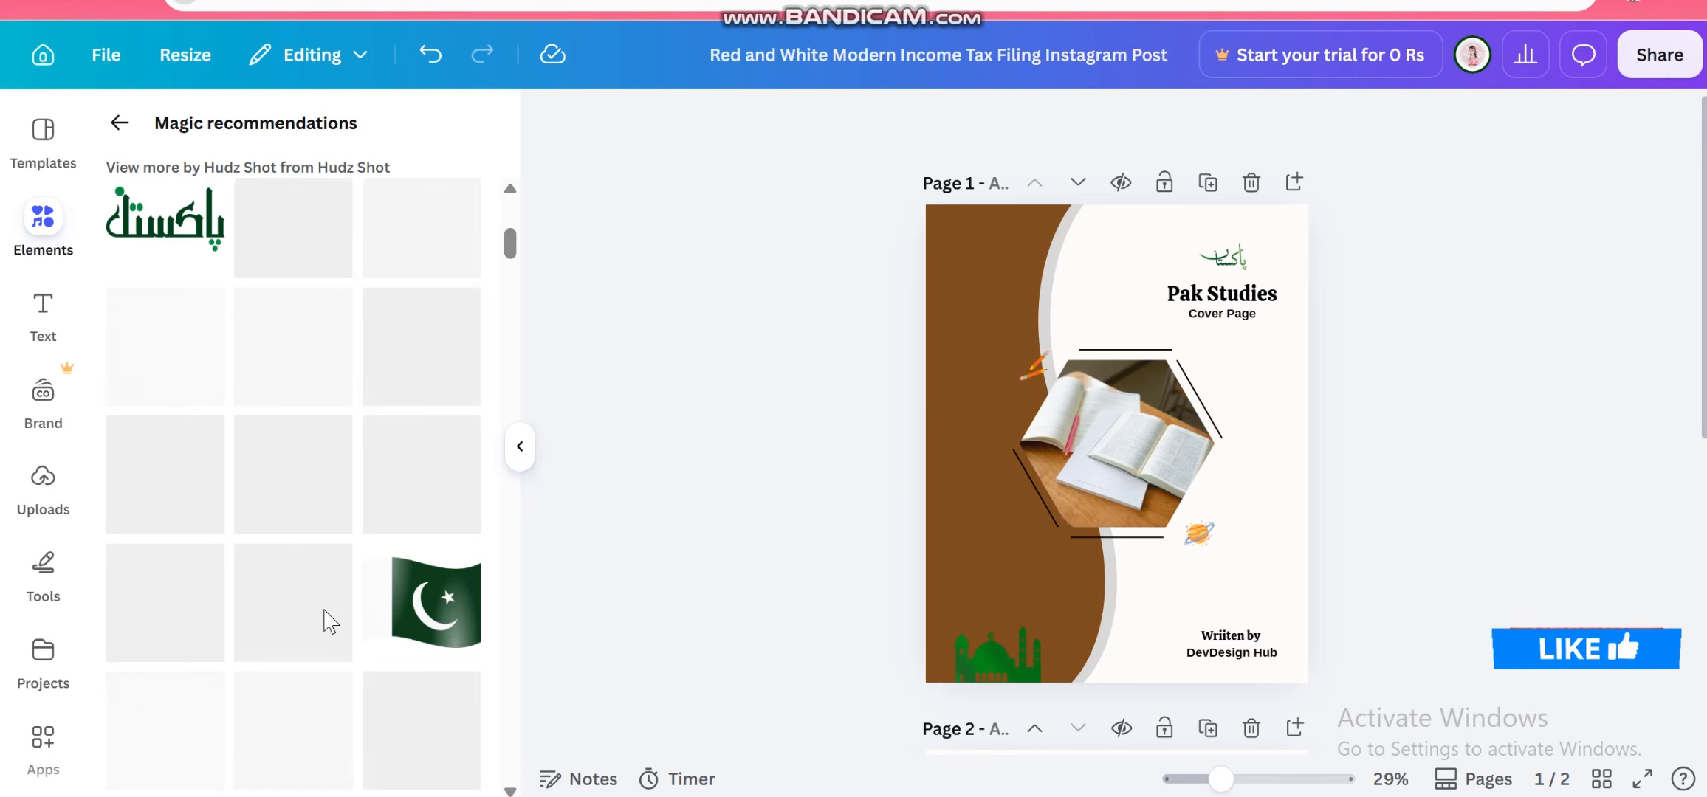
pyautogui.scroll(2, 330, 622)
pyautogui.click(1222, 256)
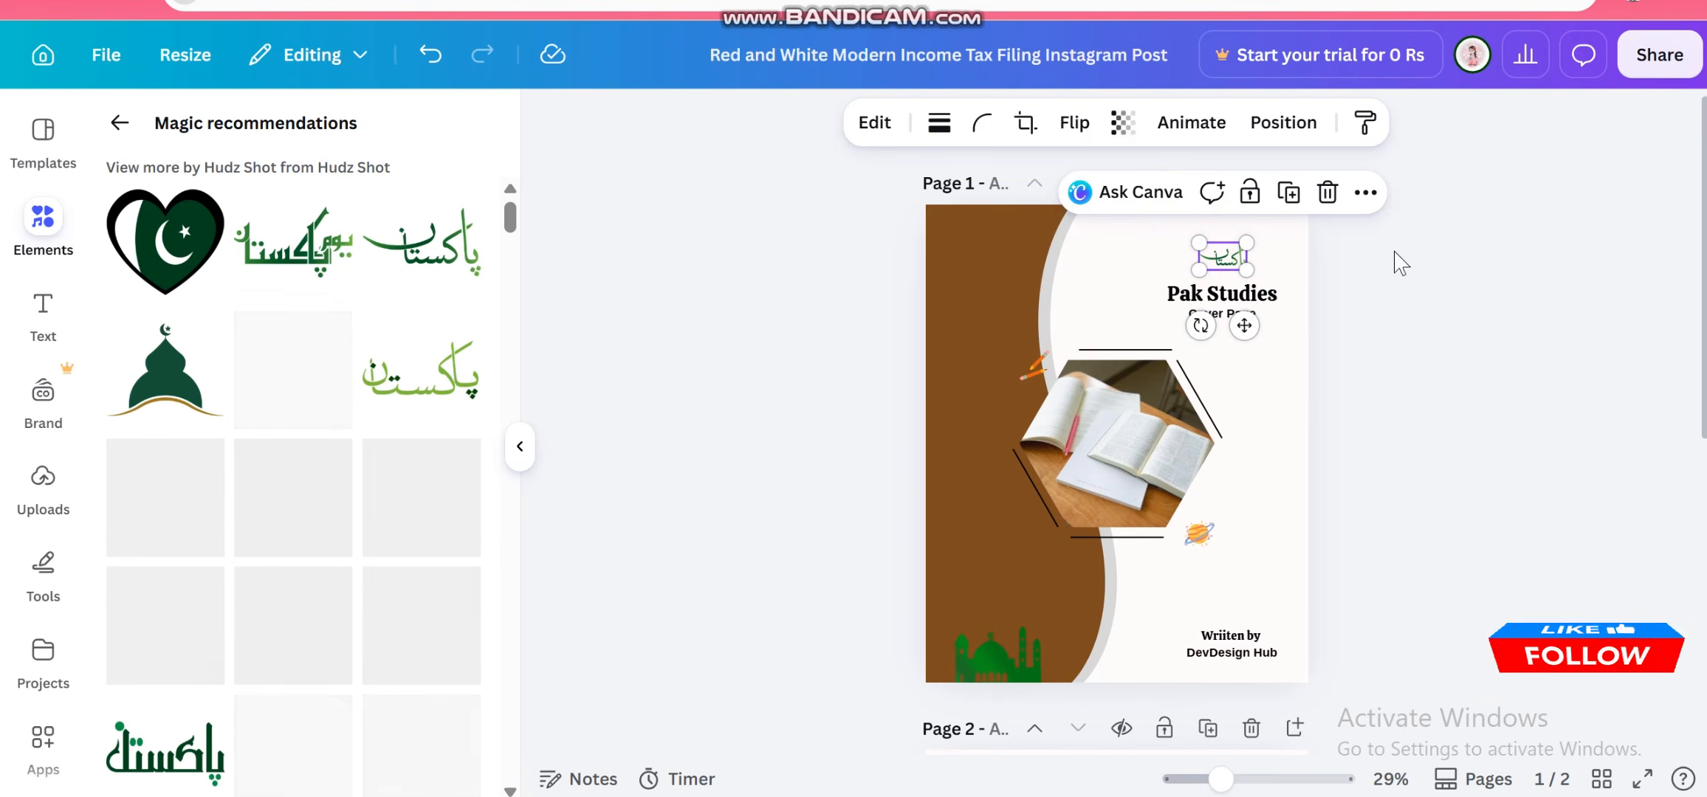
pyautogui.scroll(6, 1026, 435)
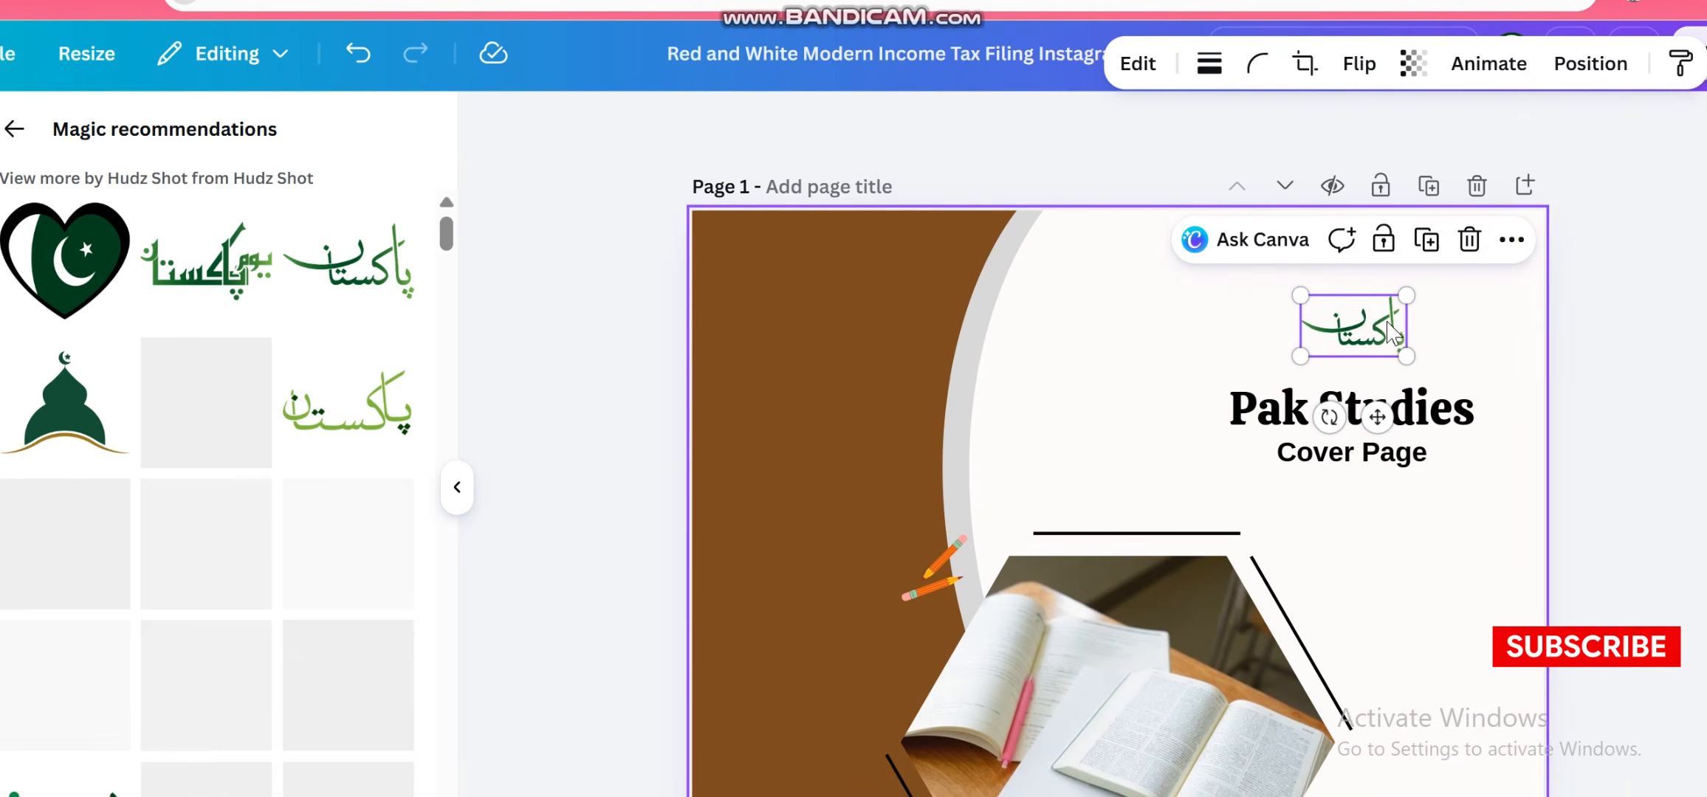
pyautogui.click(1369, 325)
pyautogui.moveTo(1371, 333); pyautogui.dragTo(1380, 361)
pyautogui.click(998, 152)
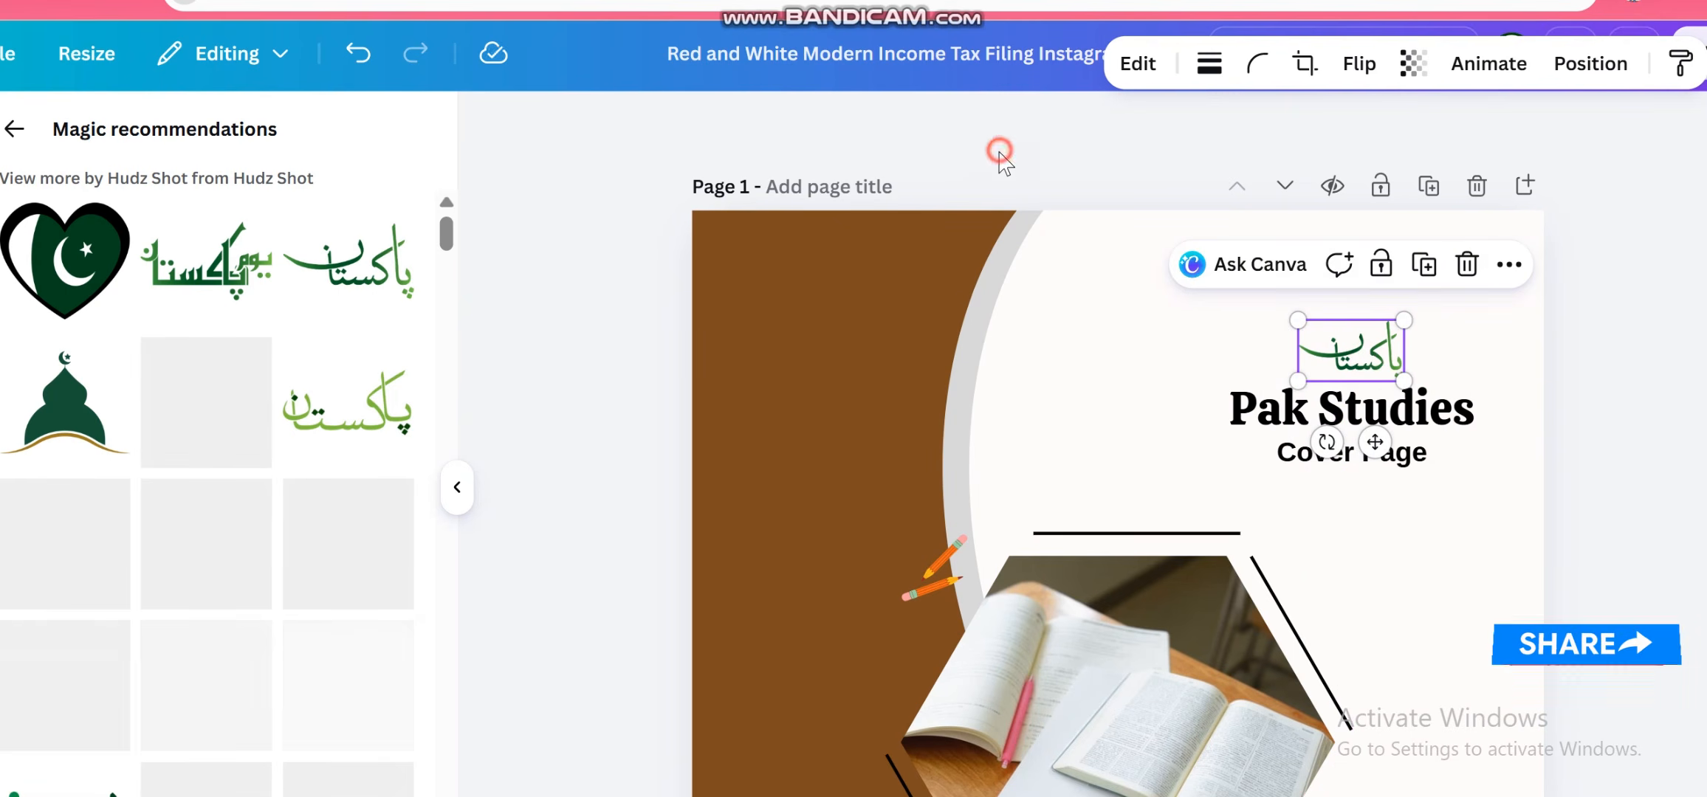
pyautogui.scroll(-5, 1081, 432)
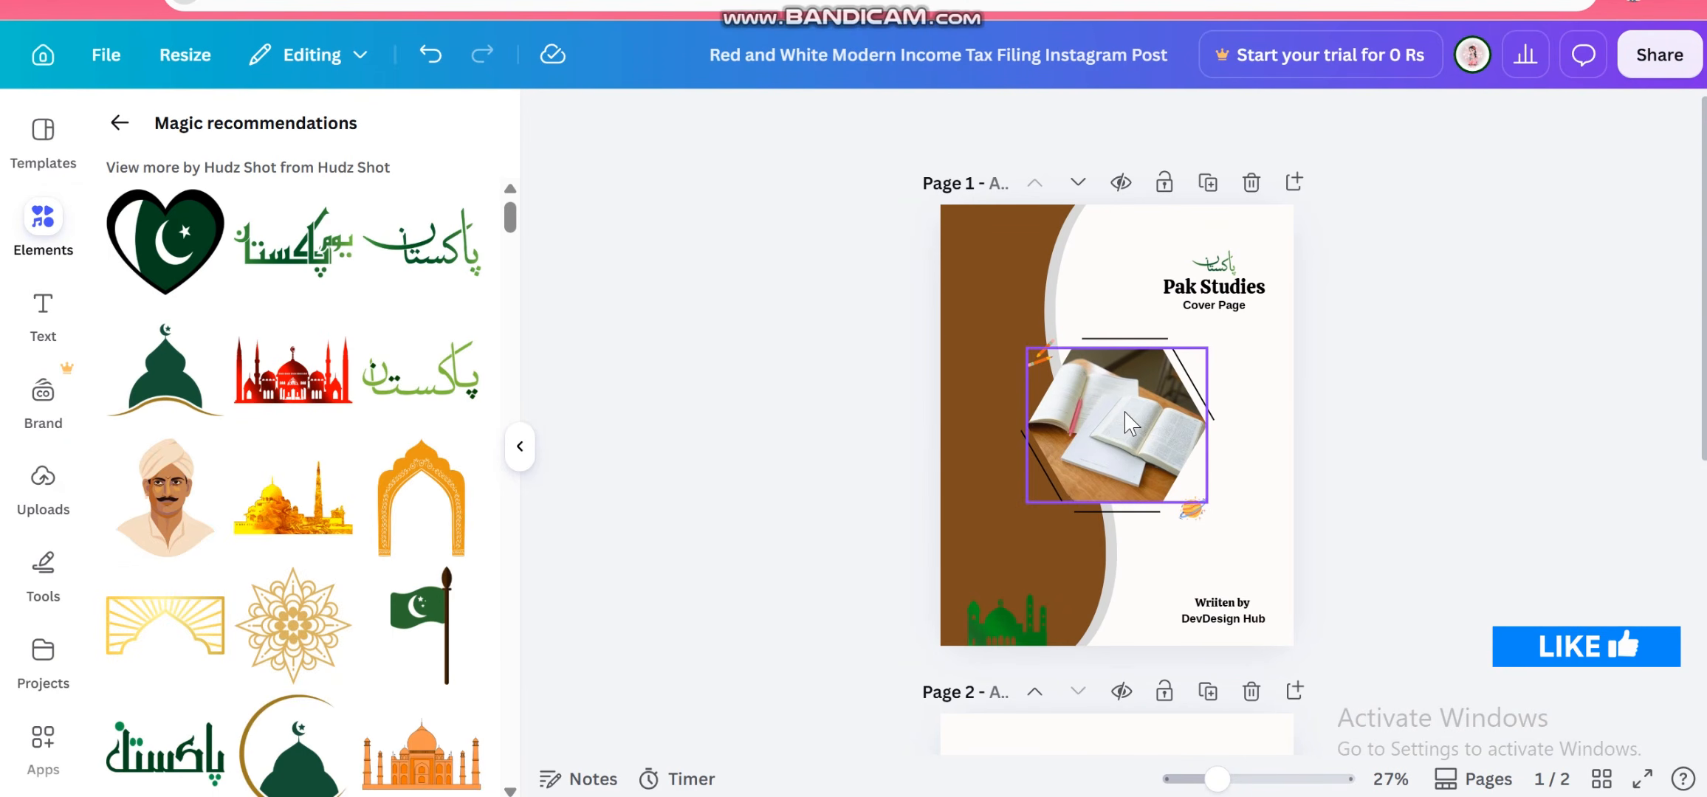
pyautogui.scroll(2, 1144, 417)
pyautogui.scroll(2, 1144, 417)
pyautogui.scroll(-3, 1155, 420)
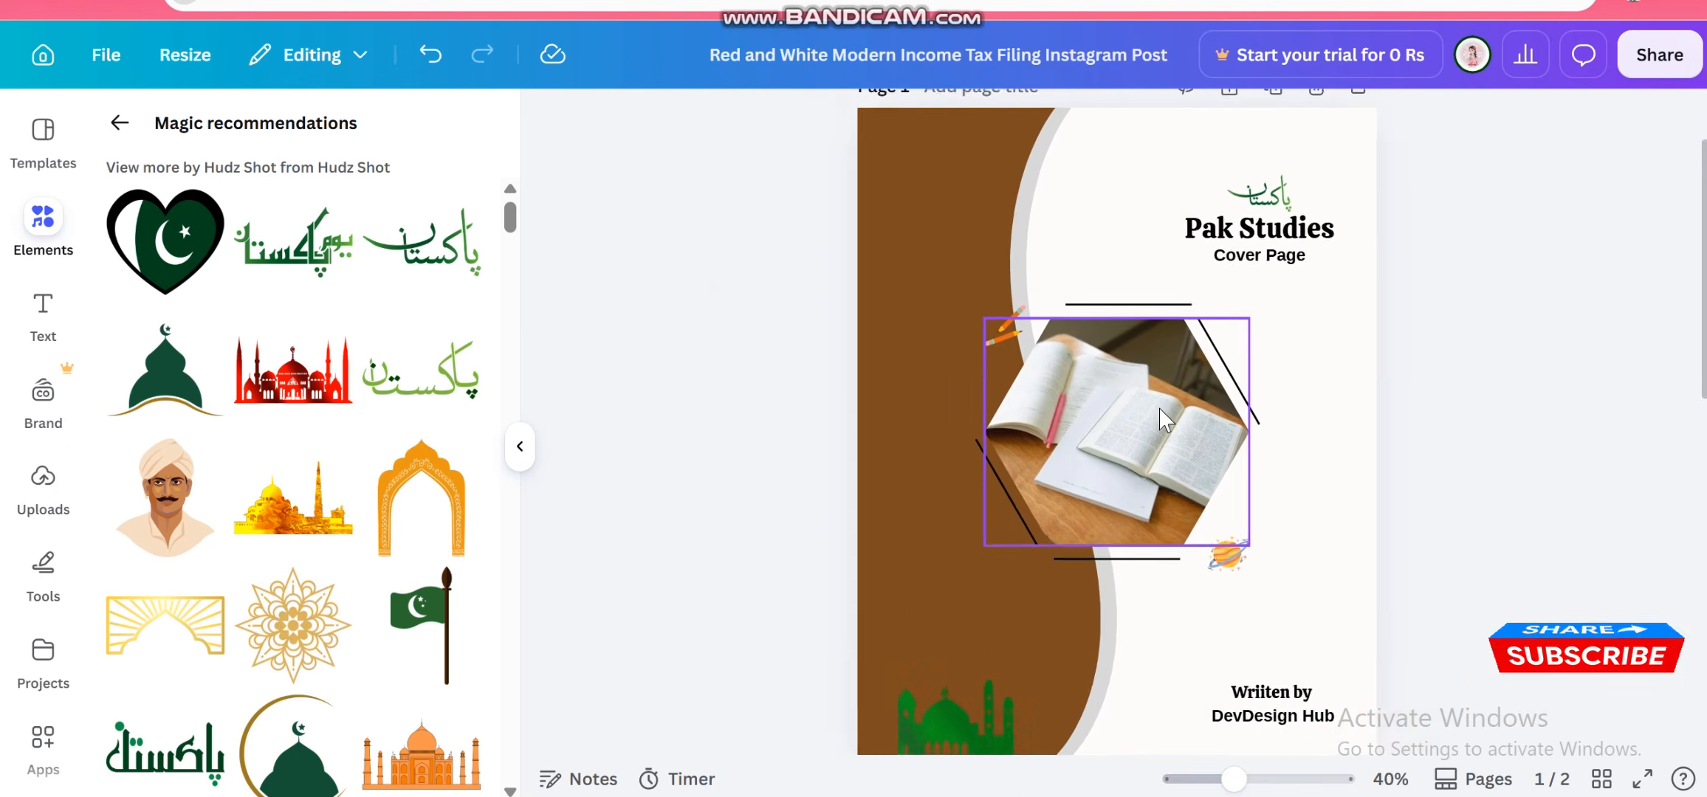
pyautogui.scroll(1, 1159, 409)
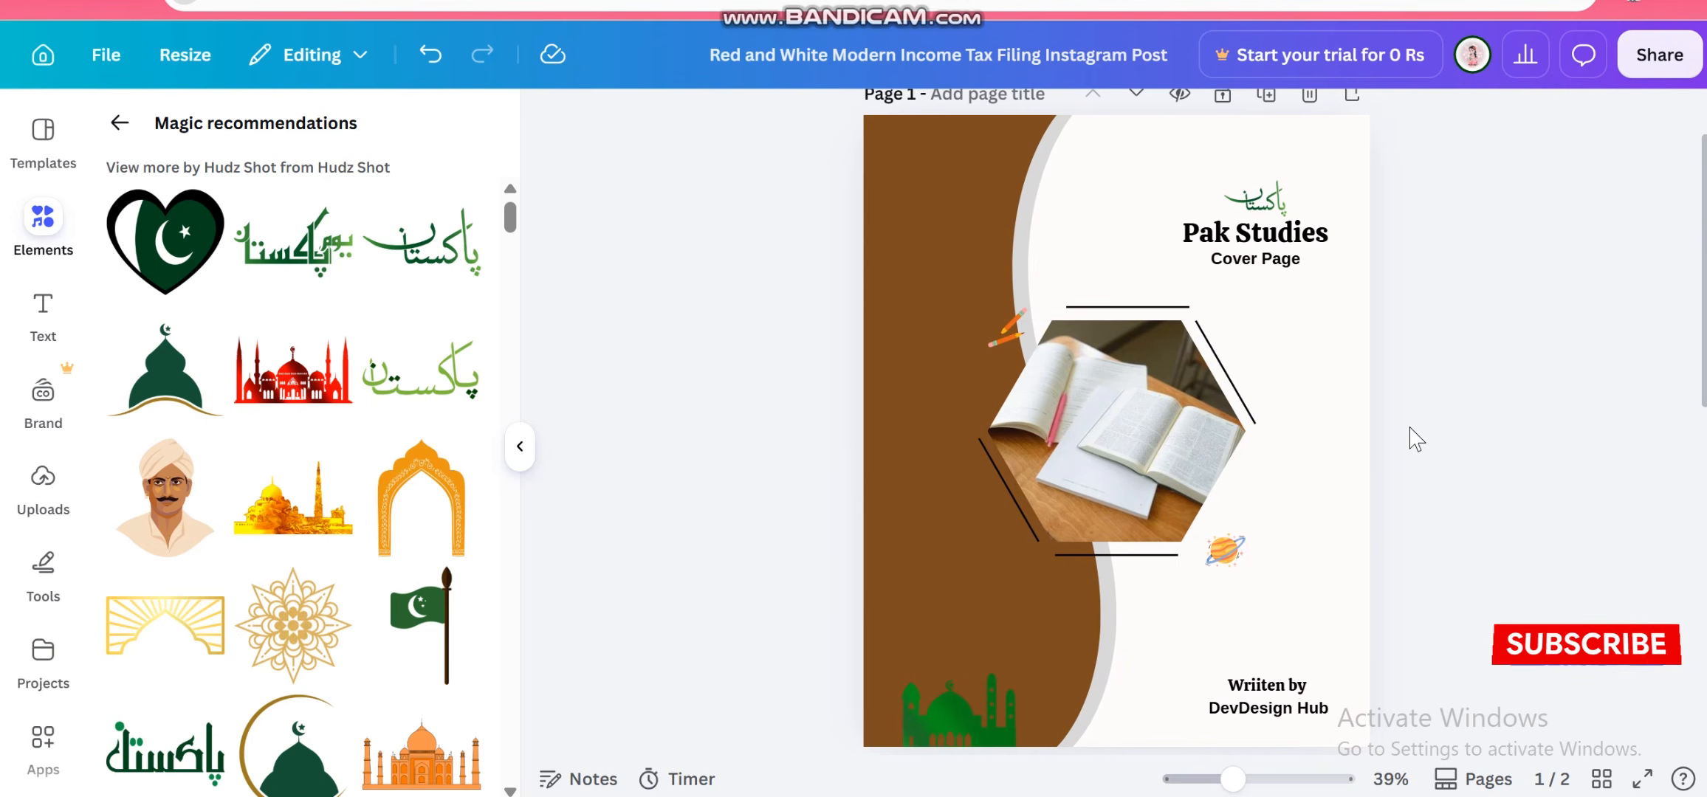
pyautogui.scroll(-1, 1353, 452)
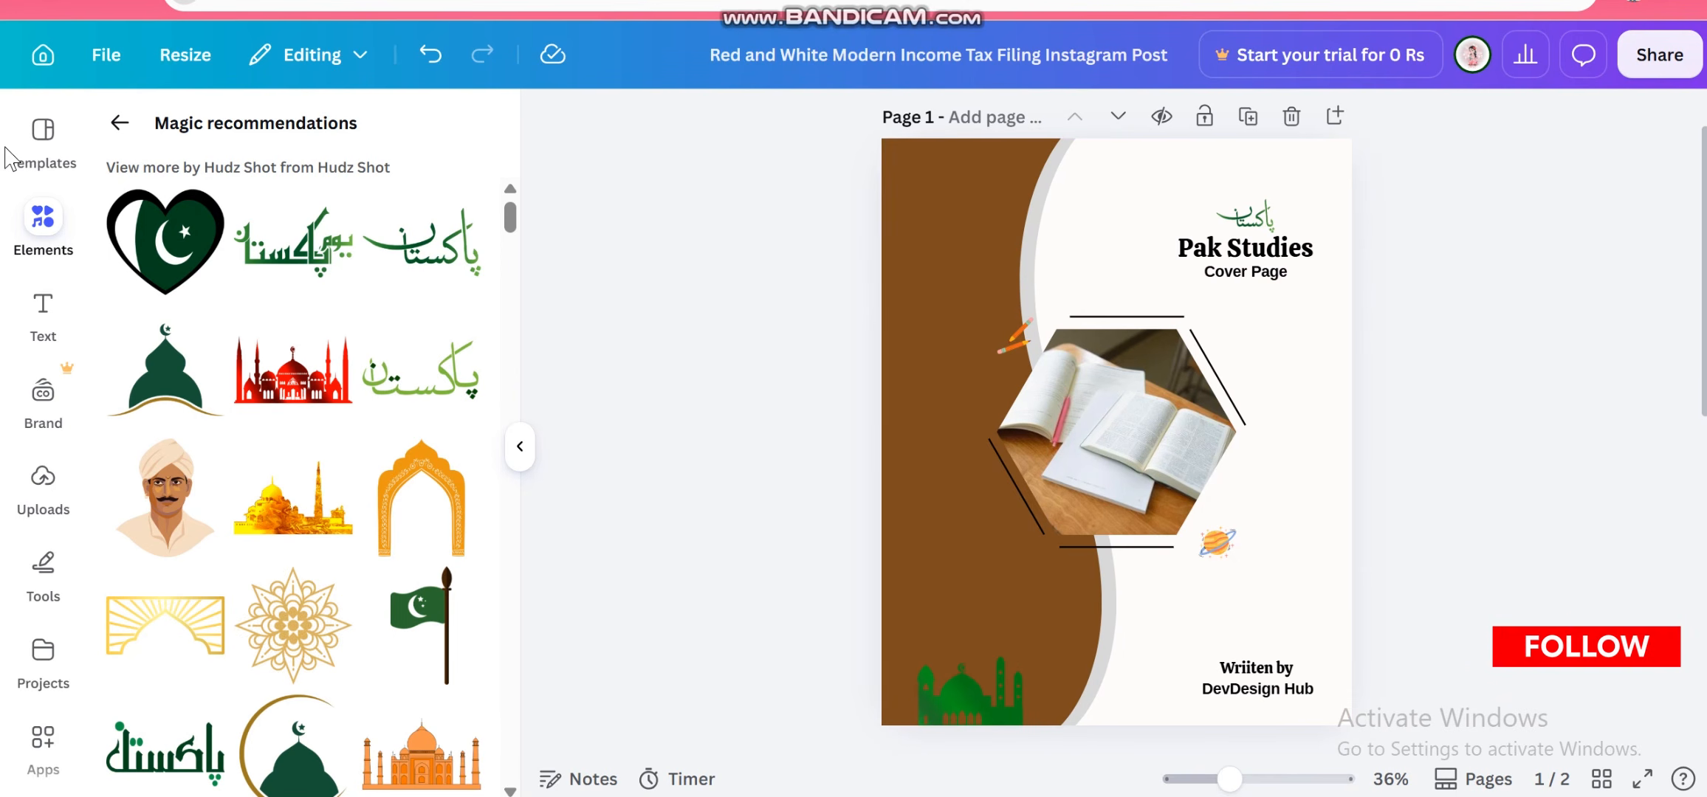
# Switch to the Snipping Tool and capture a screenshot of the finished cover page design
pyautogui.press('super+shift+s')
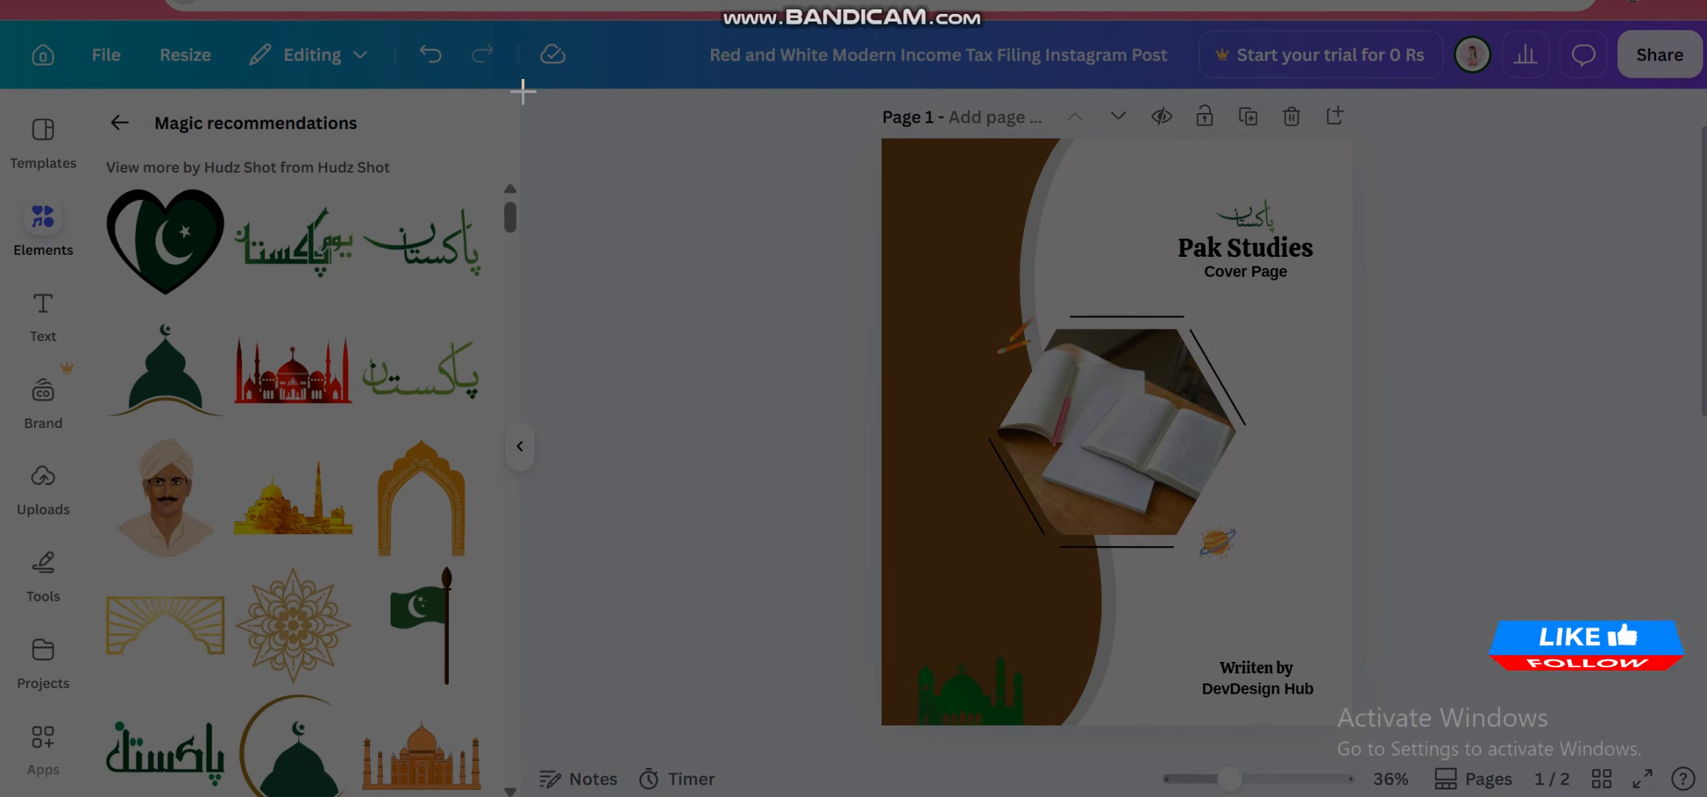
pyautogui.moveTo(520, 87); pyautogui.dragTo(1234, 461)
pyautogui.moveTo(1667, 767); pyautogui.dragTo(1695, 756)
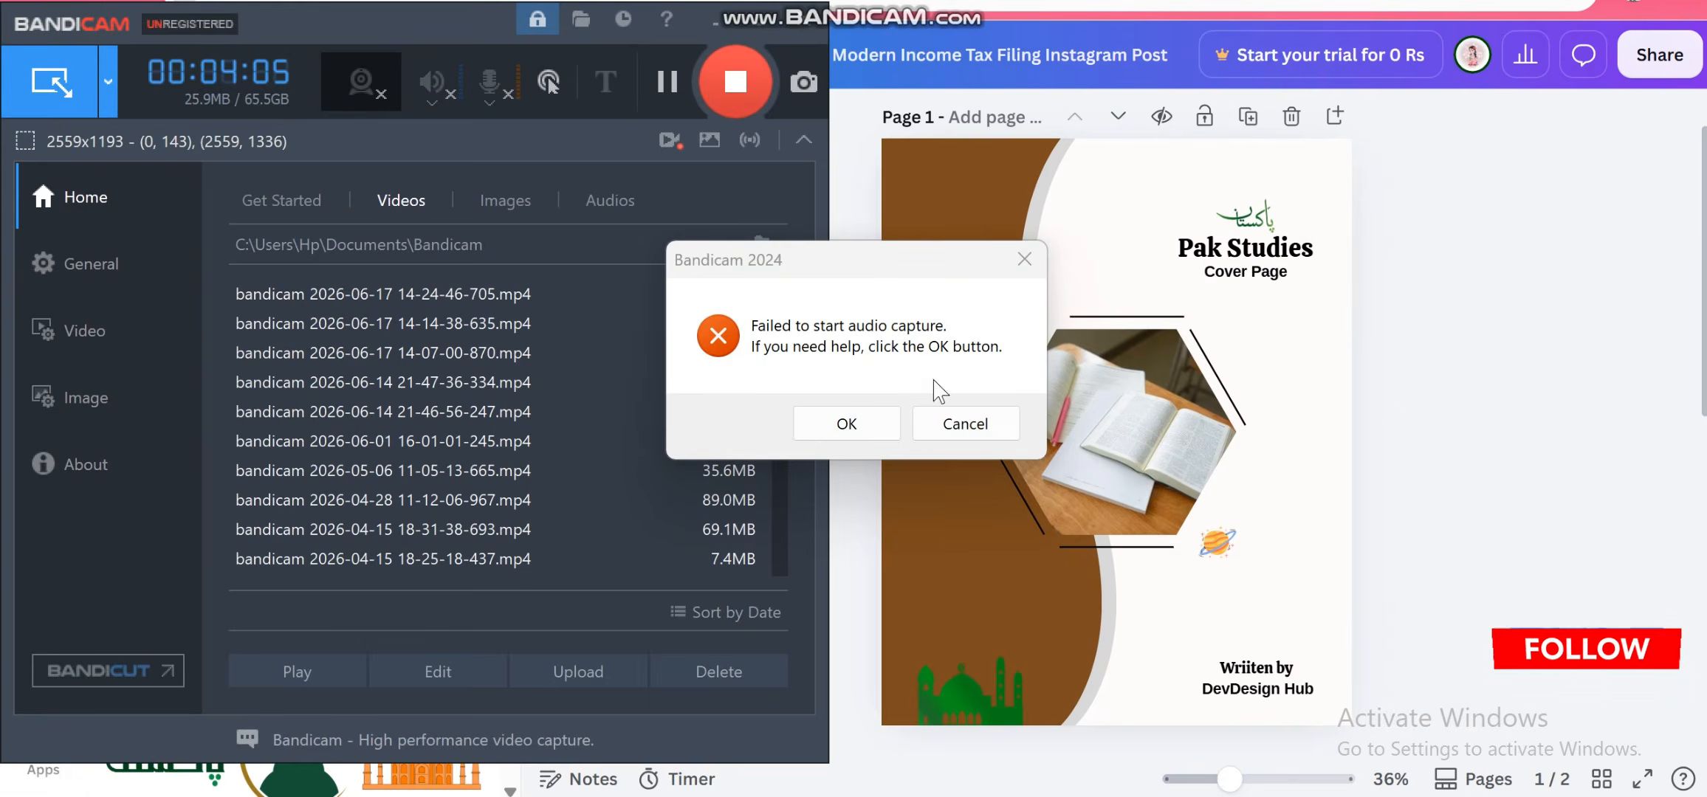
pyautogui.click(959, 423)
pyautogui.click(1467, 150)
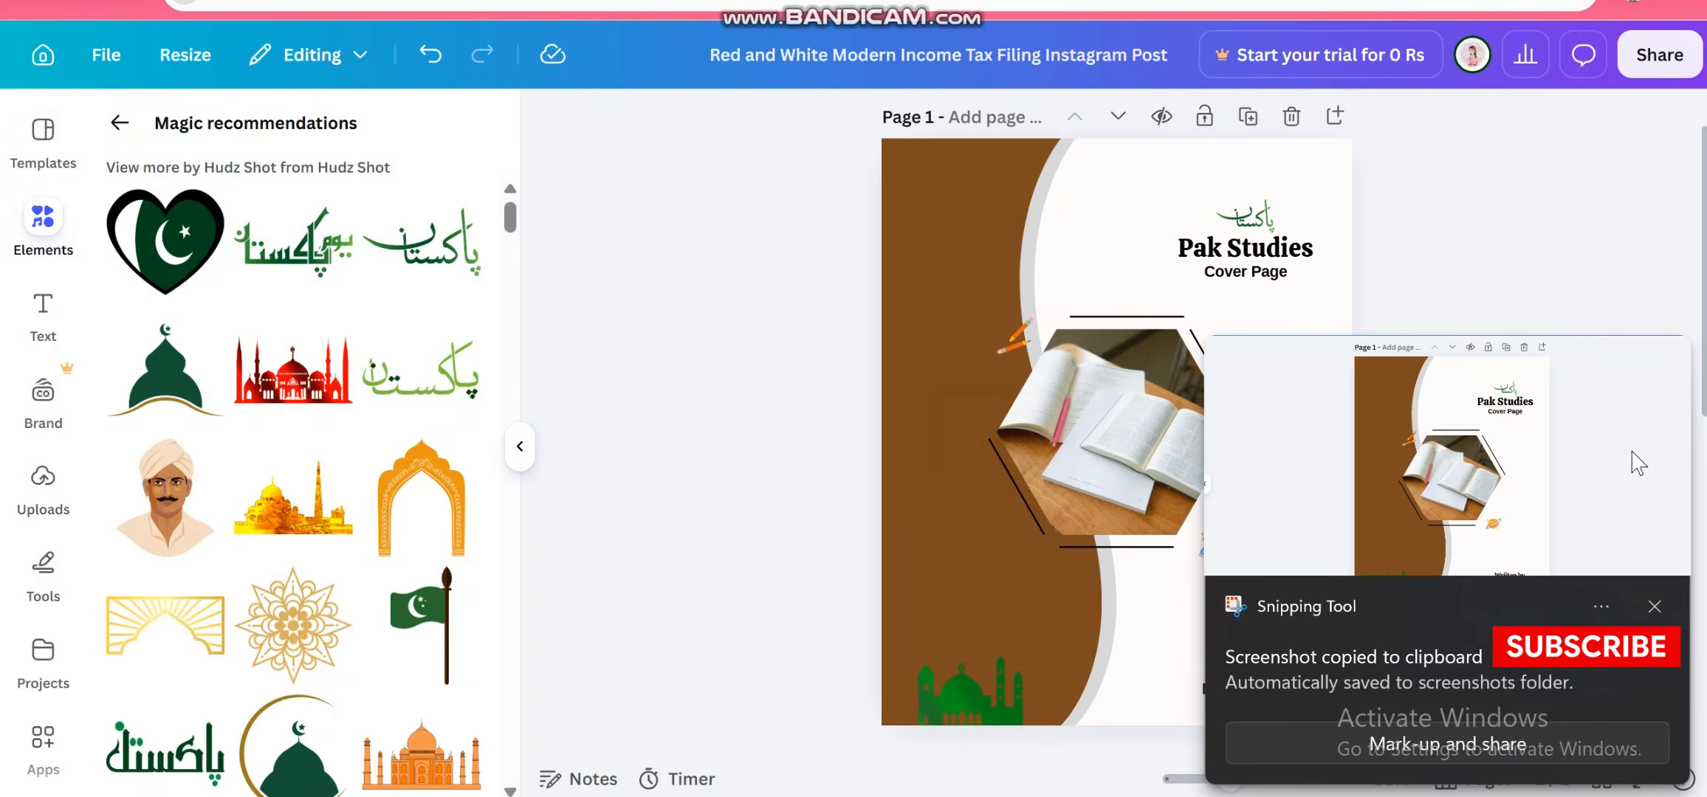
pyautogui.click(1649, 600)
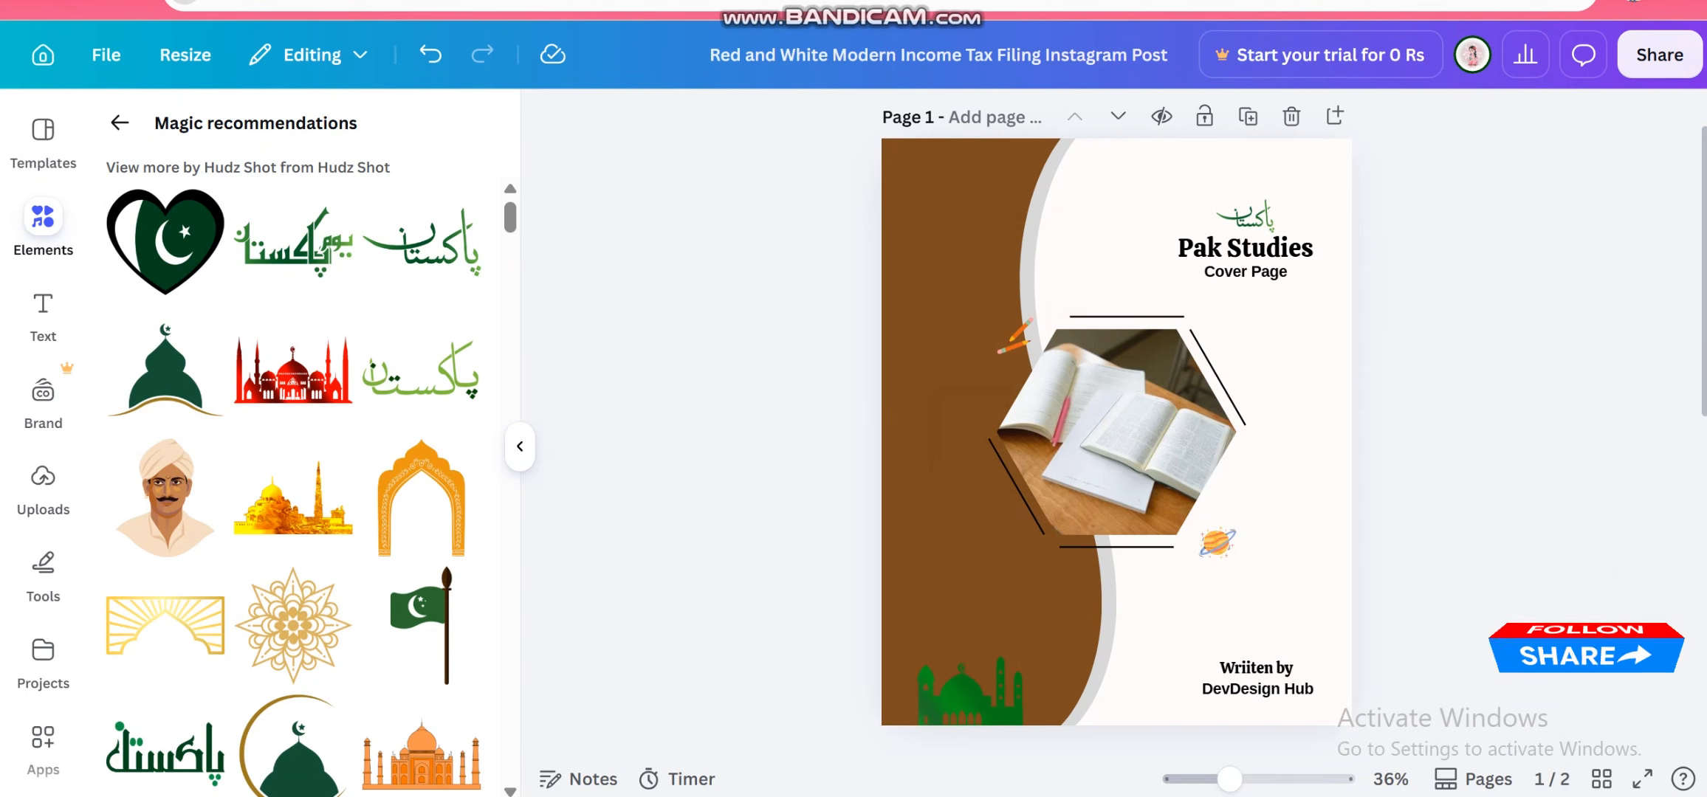